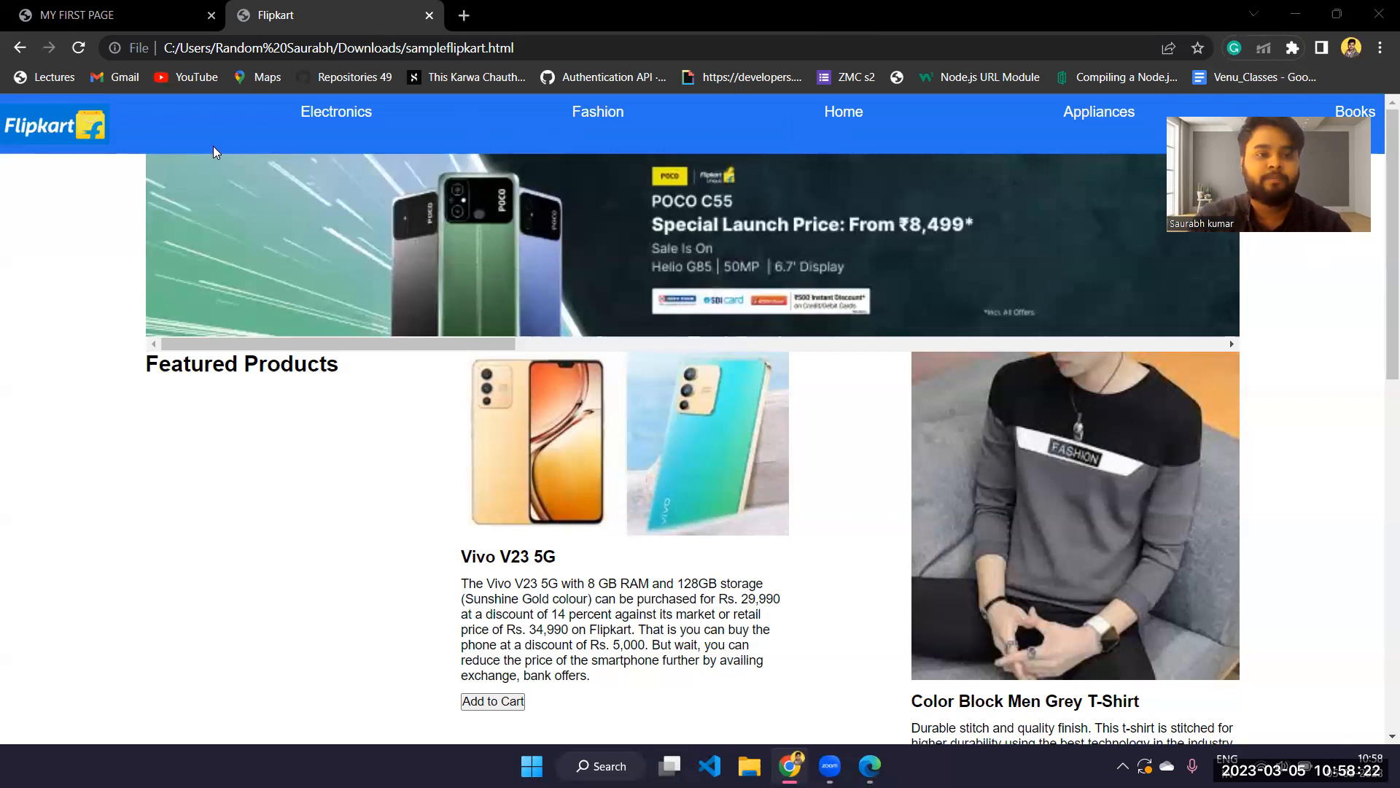
{"action": "scroll", "coordinate": [216, 146], "scroll_direction": "down", "scroll_amount": 4}
{"action": "scroll", "coordinate": [274, 329], "scroll_direction": "up", "scroll_amount": 4}
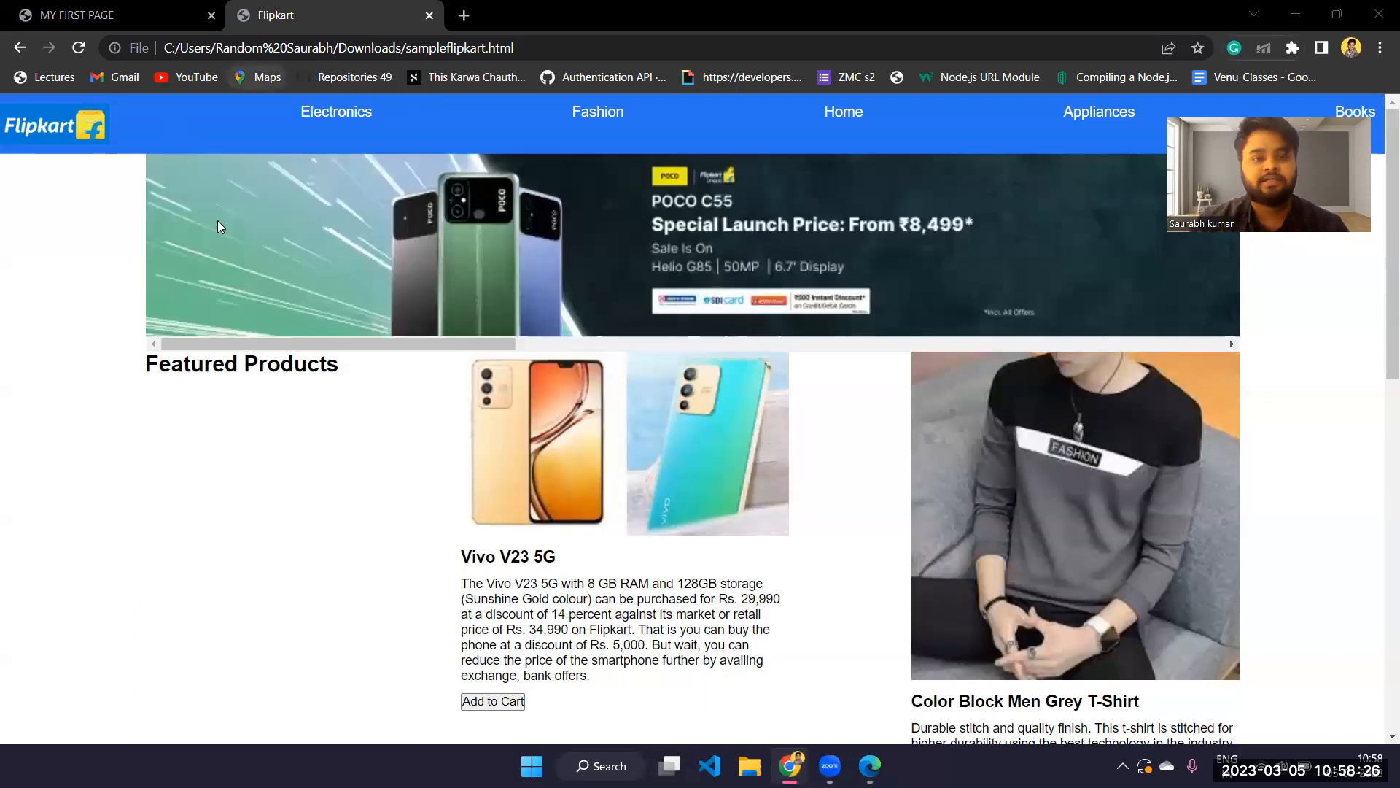
{"action": "scroll", "coordinate": [303, 254], "scroll_direction": "down", "scroll_amount": 8}
{"action": "scroll", "coordinate": [306, 260], "scroll_direction": "up", "scroll_amount": 2}
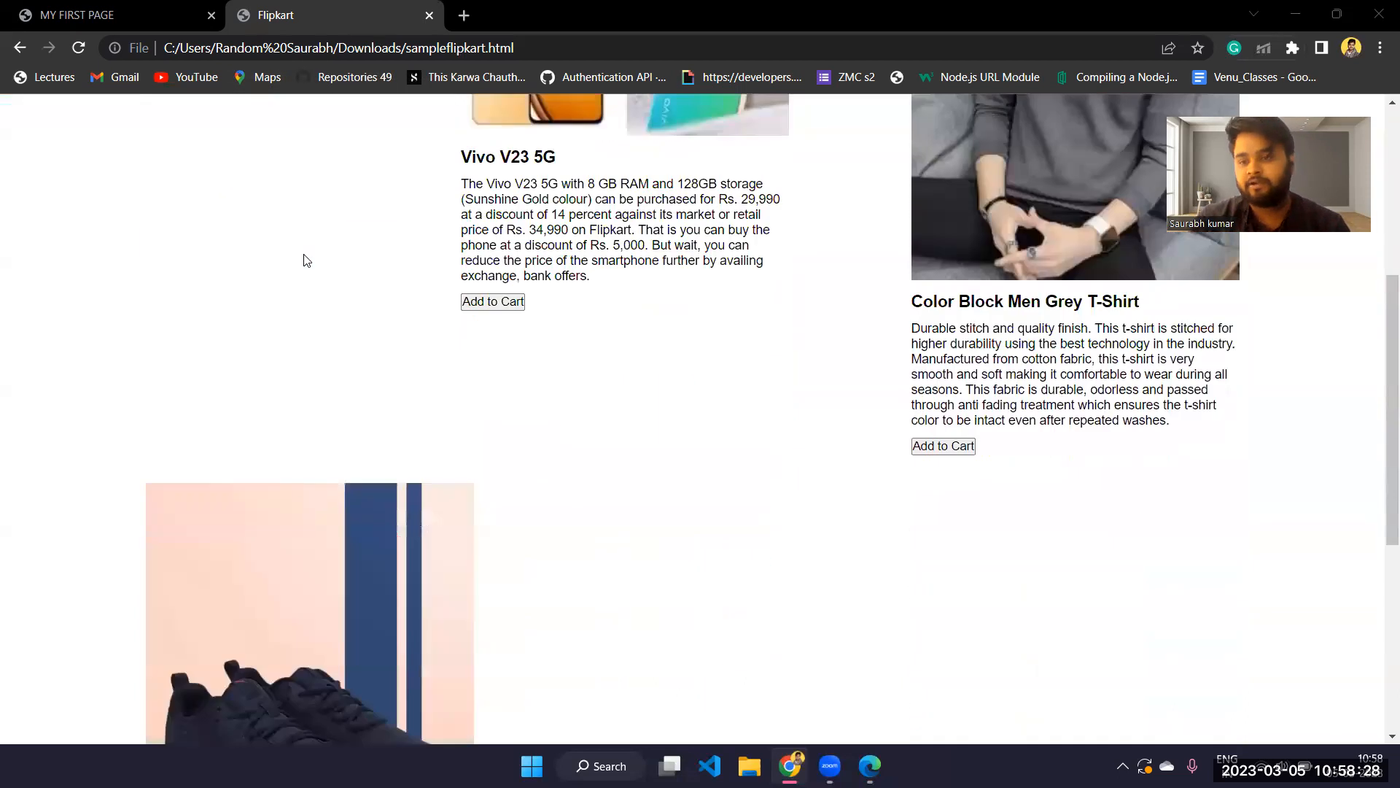
{"action": "scroll", "coordinate": [306, 261], "scroll_direction": "up", "scroll_amount": 6}
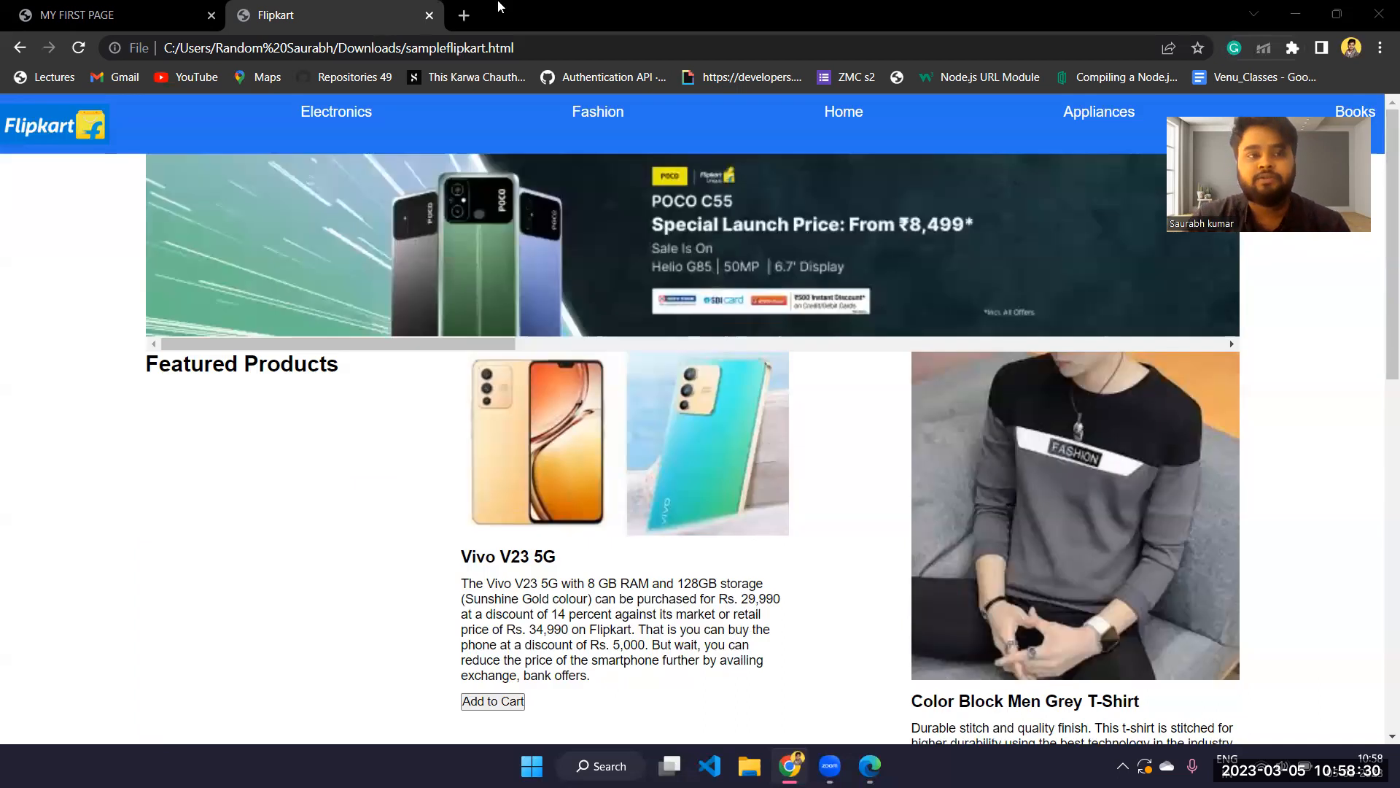
Search the web for "netlify" in a new browser tab
{"action": "left_click", "coordinate": [464, 15]}
{"action": "type", "text": "n"}
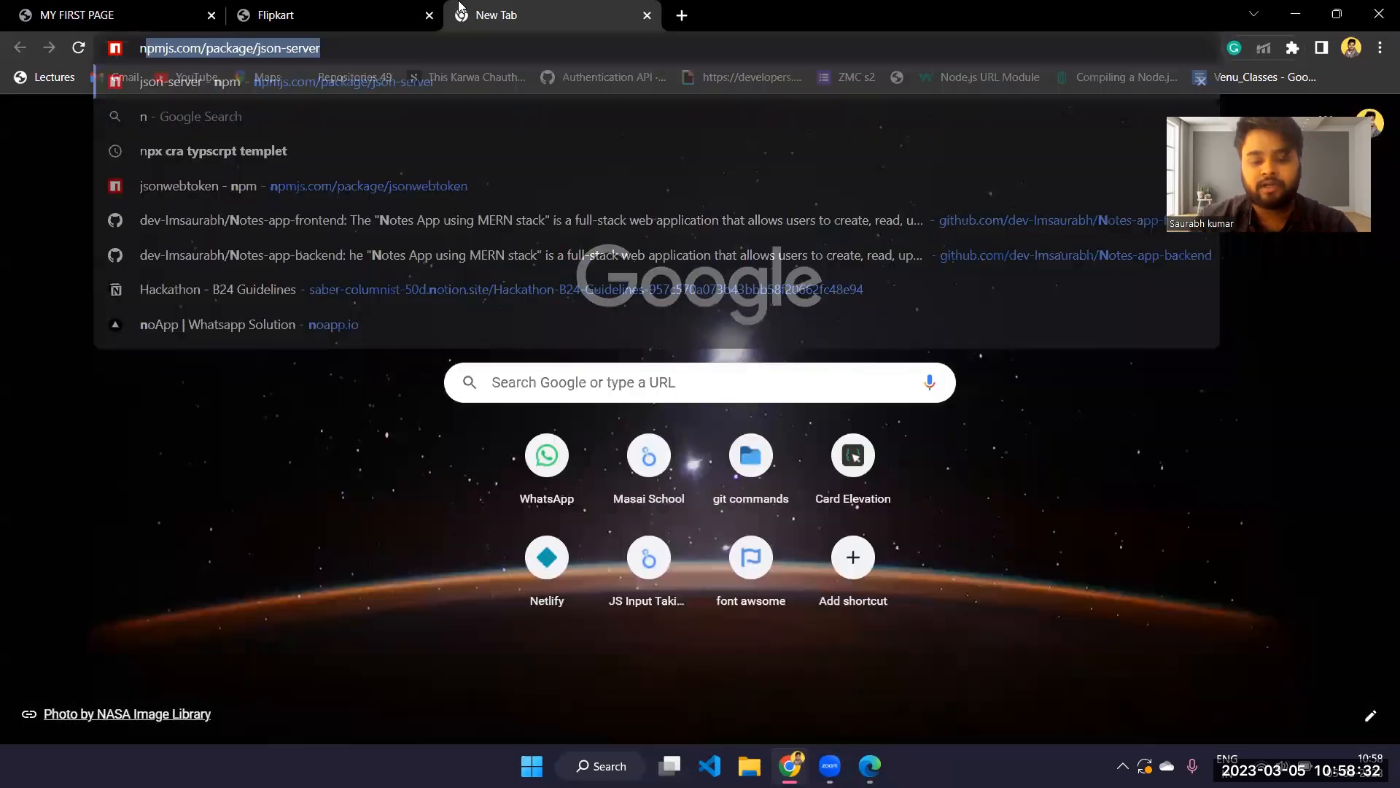
{"action": "type", "text": "etlif"}
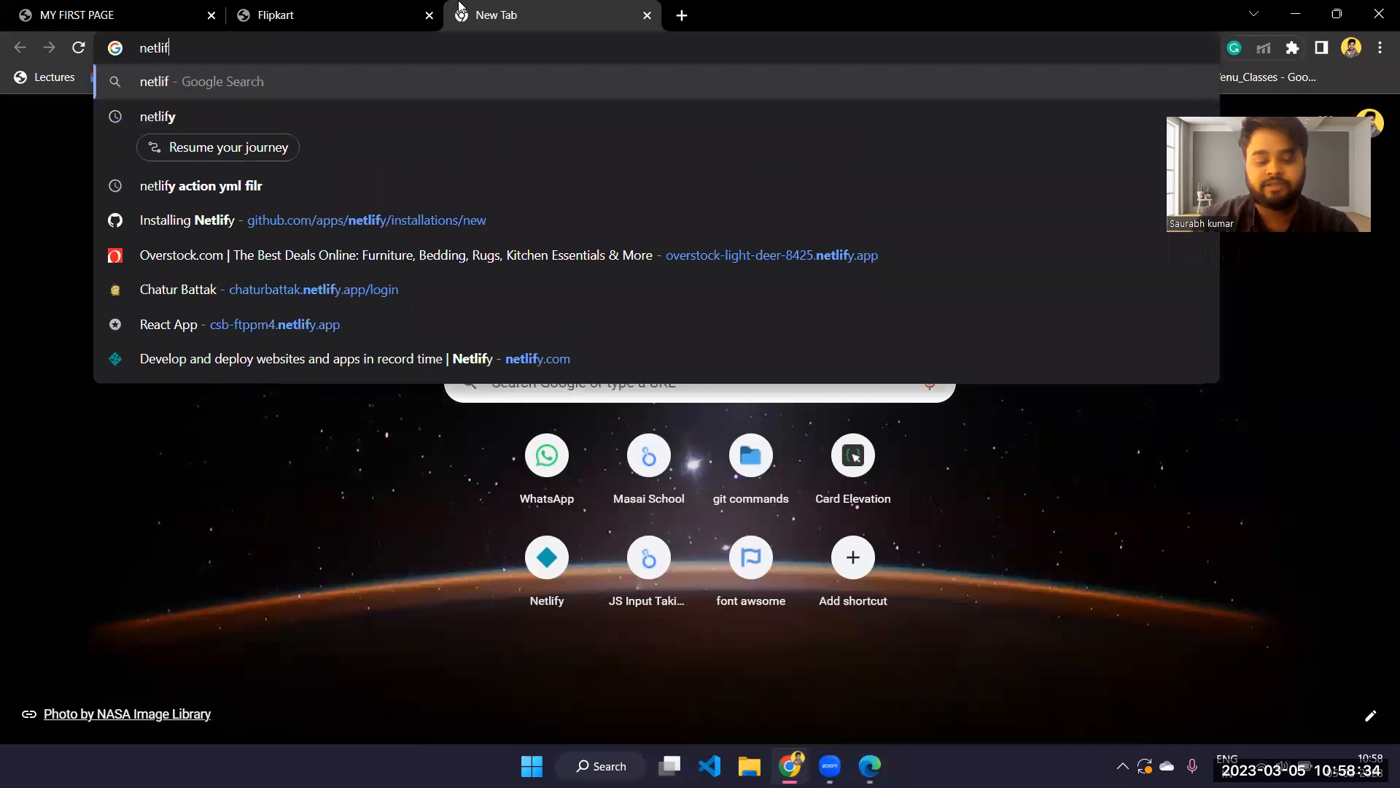
{"action": "type", "text": "y"}
{"action": "key", "text": "Return"}
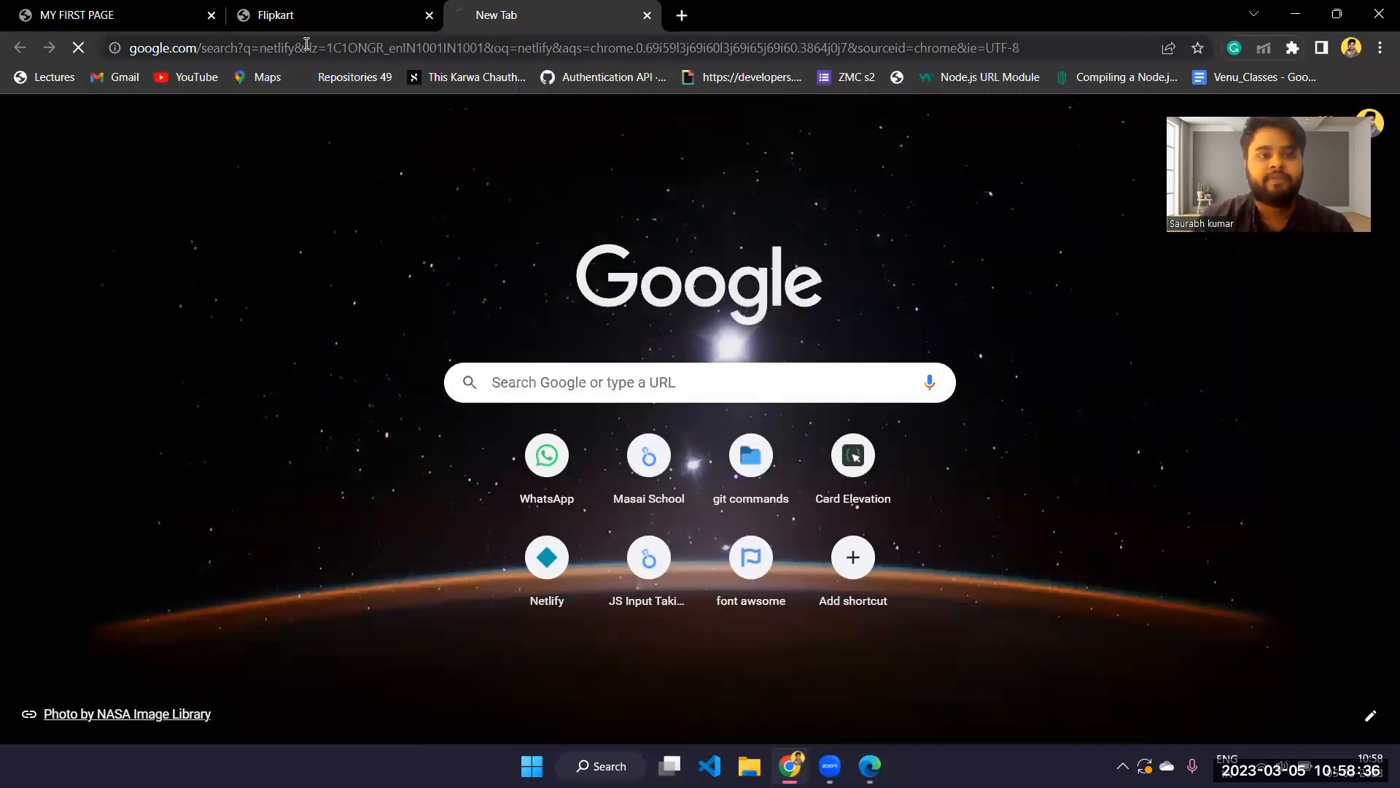
Open the Netlify website from the search results and go through its sign-up link to the team overview
{"action": "scroll", "coordinate": [394, 228], "scroll_direction": "down", "scroll_amount": 1}
{"action": "left_click_drag", "start_coordinate": [149, 161], "coordinate": [513, 332]}
{"action": "left_click", "coordinate": [280, 229]}
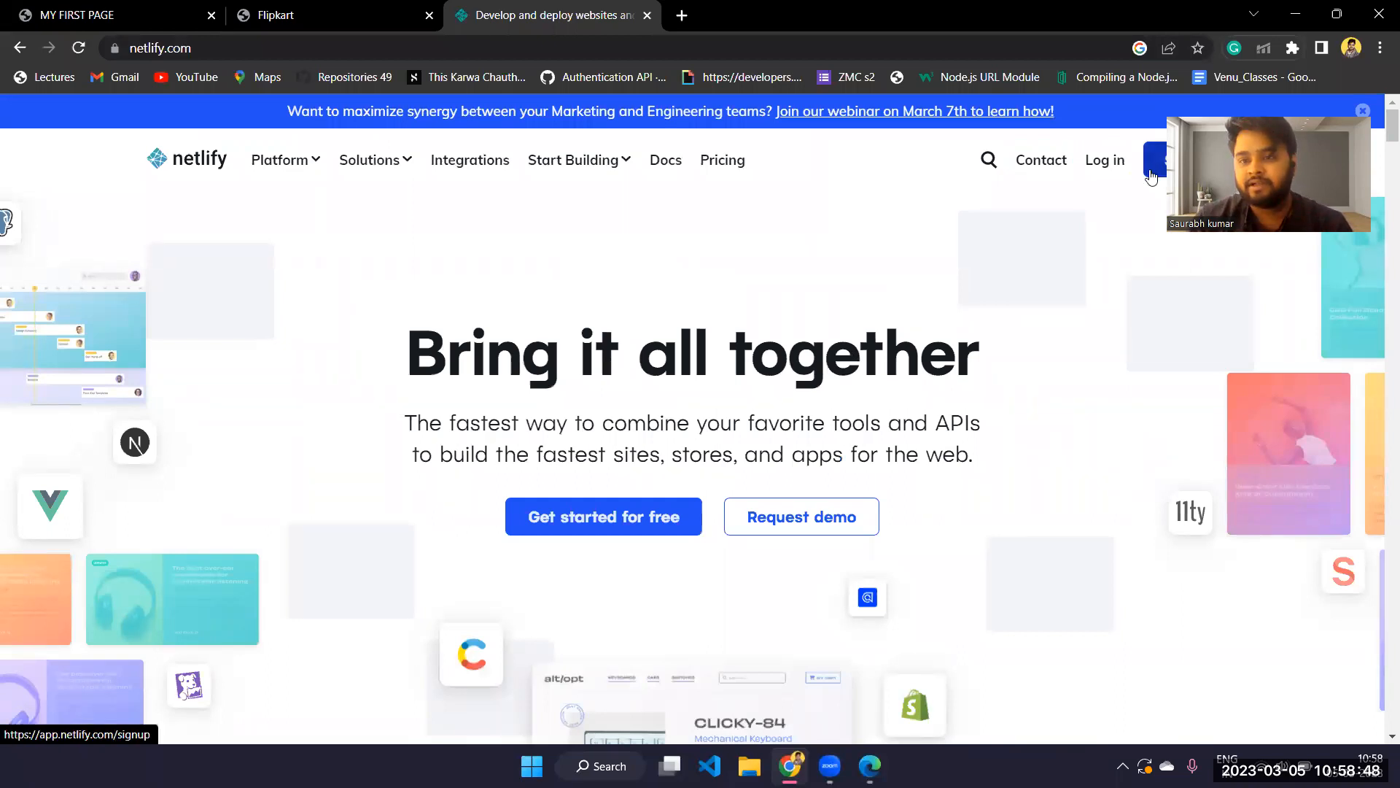
{"action": "left_click", "coordinate": [1150, 178]}
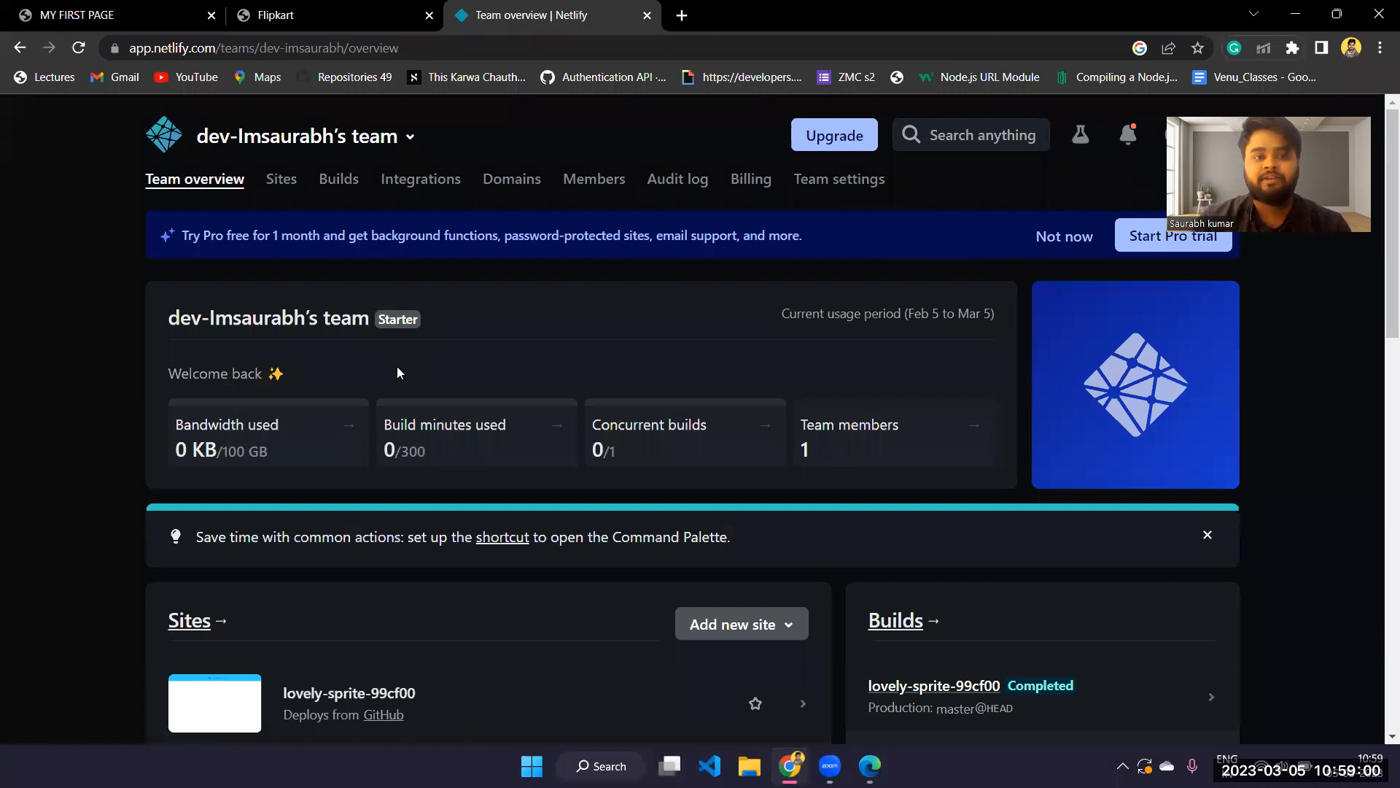
Examine the team overview's sites, builds and the options for adding a new site
{"action": "scroll", "coordinate": [783, 242], "scroll_direction": "down", "scroll_amount": 3}
{"action": "scroll", "coordinate": [773, 241], "scroll_direction": "up", "scroll_amount": 4}
{"action": "scroll", "coordinate": [735, 263], "scroll_direction": "down", "scroll_amount": 4}
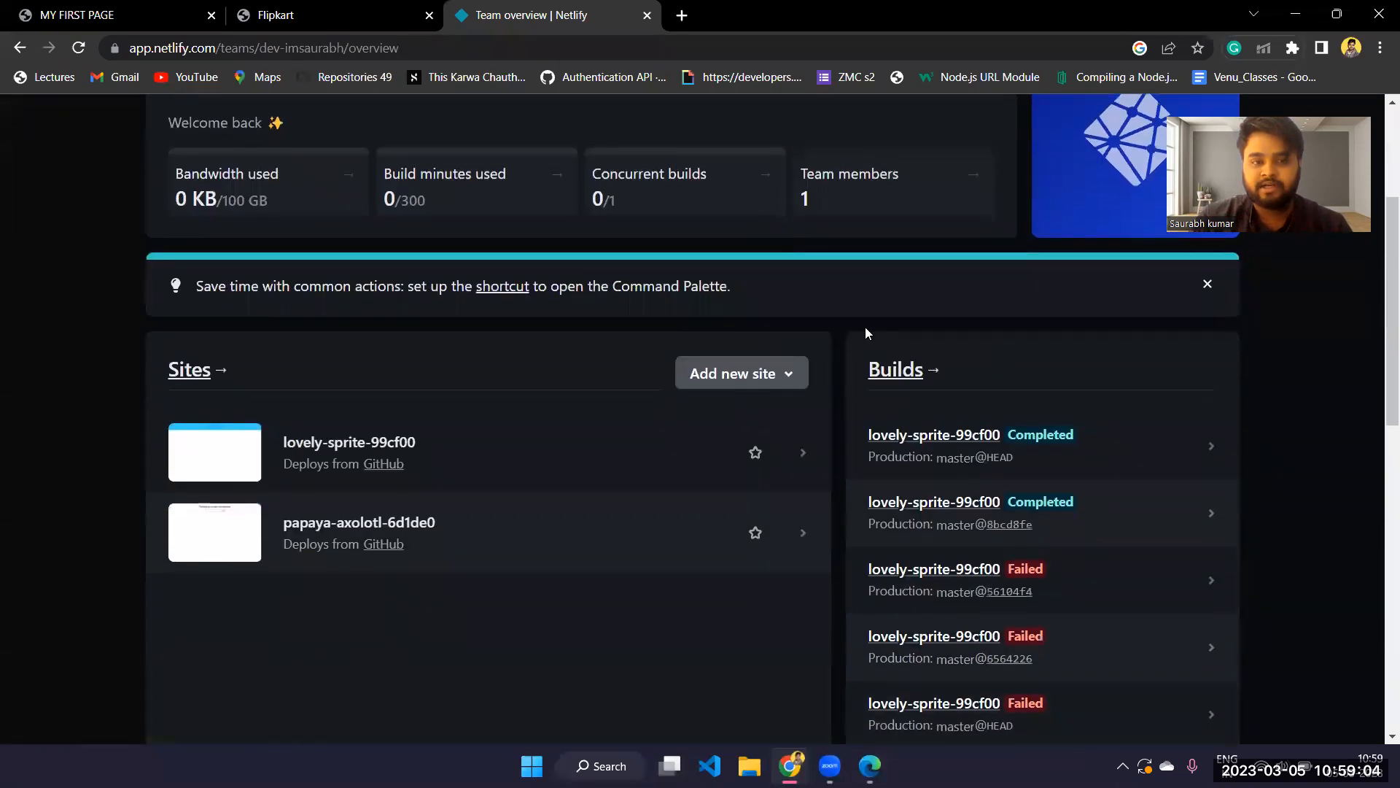
{"action": "scroll", "coordinate": [865, 328], "scroll_direction": "up", "scroll_amount": 1}
{"action": "scroll", "coordinate": [865, 333], "scroll_direction": "down", "scroll_amount": 1}
{"action": "left_click", "coordinate": [758, 395]}
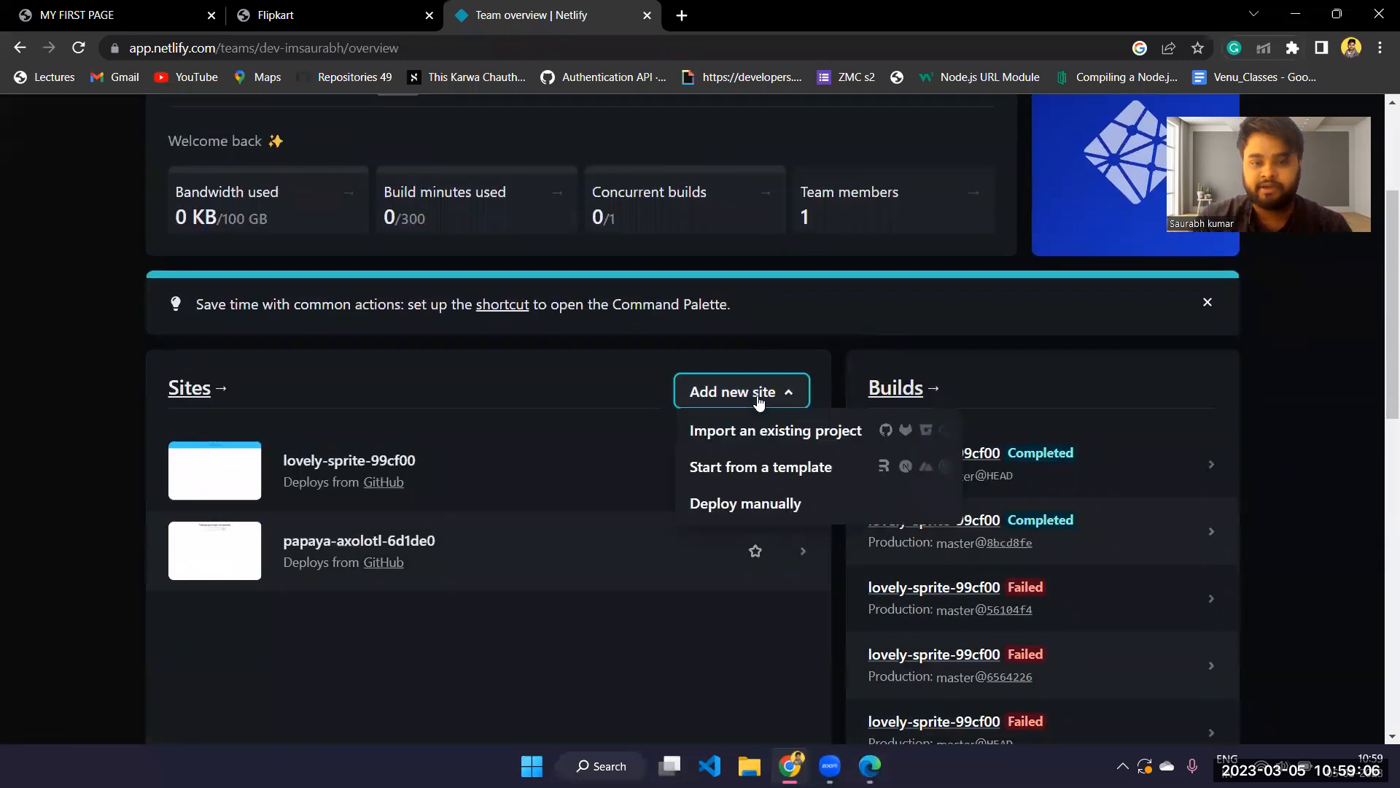
{"action": "left_click", "coordinate": [759, 397]}
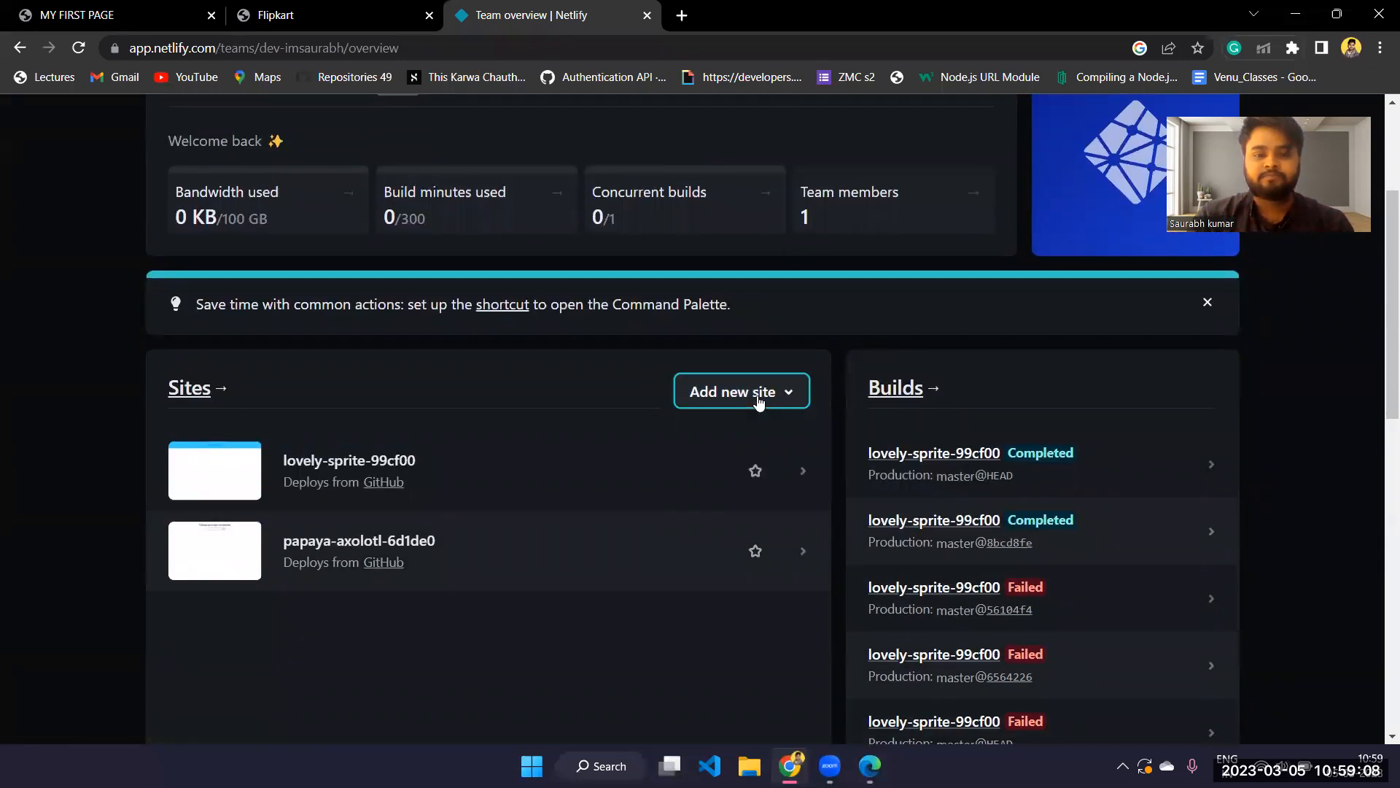
Start adding a new site to the team with the manual deployment option
{"action": "scroll", "coordinate": [759, 403], "scroll_direction": "down", "scroll_amount": 2}
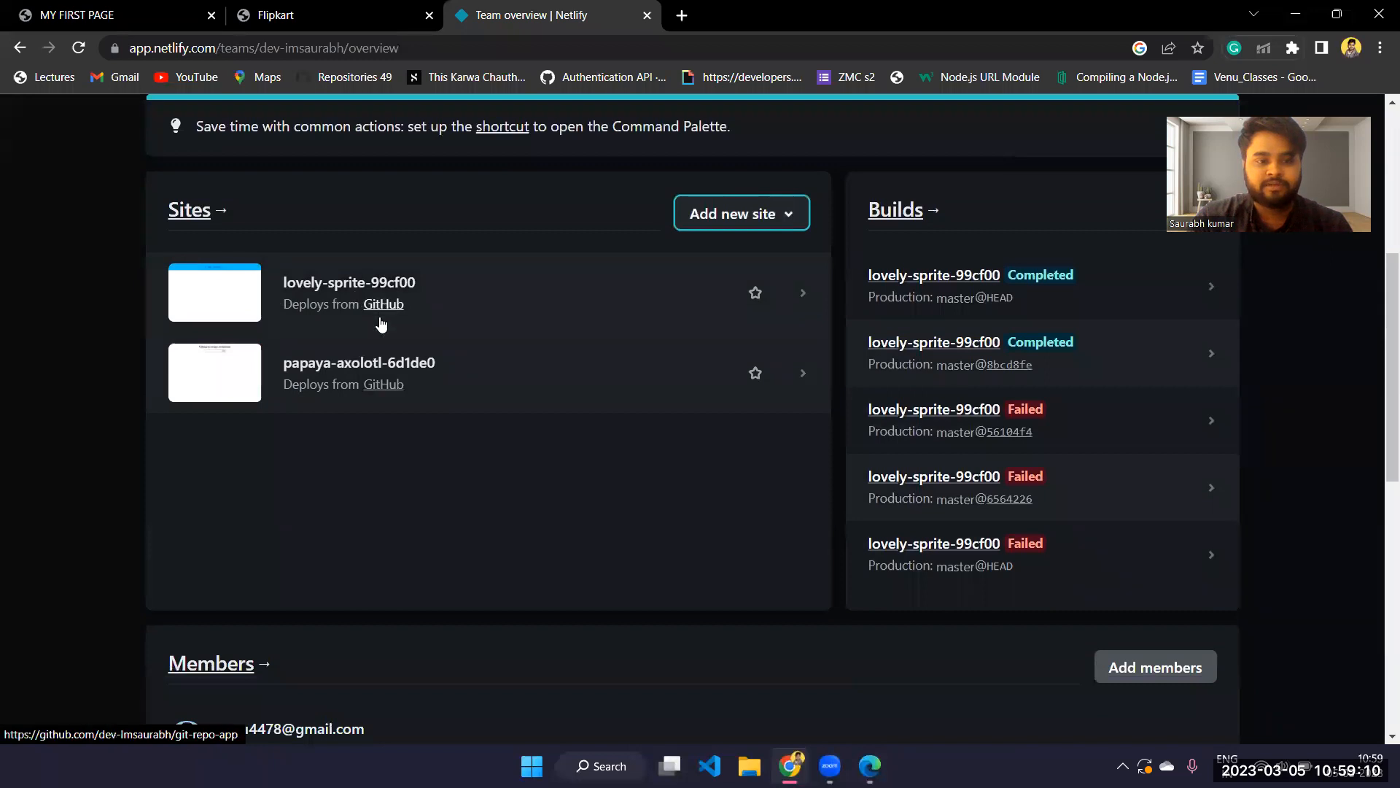
{"action": "scroll", "coordinate": [391, 386], "scroll_direction": "up", "scroll_amount": 1}
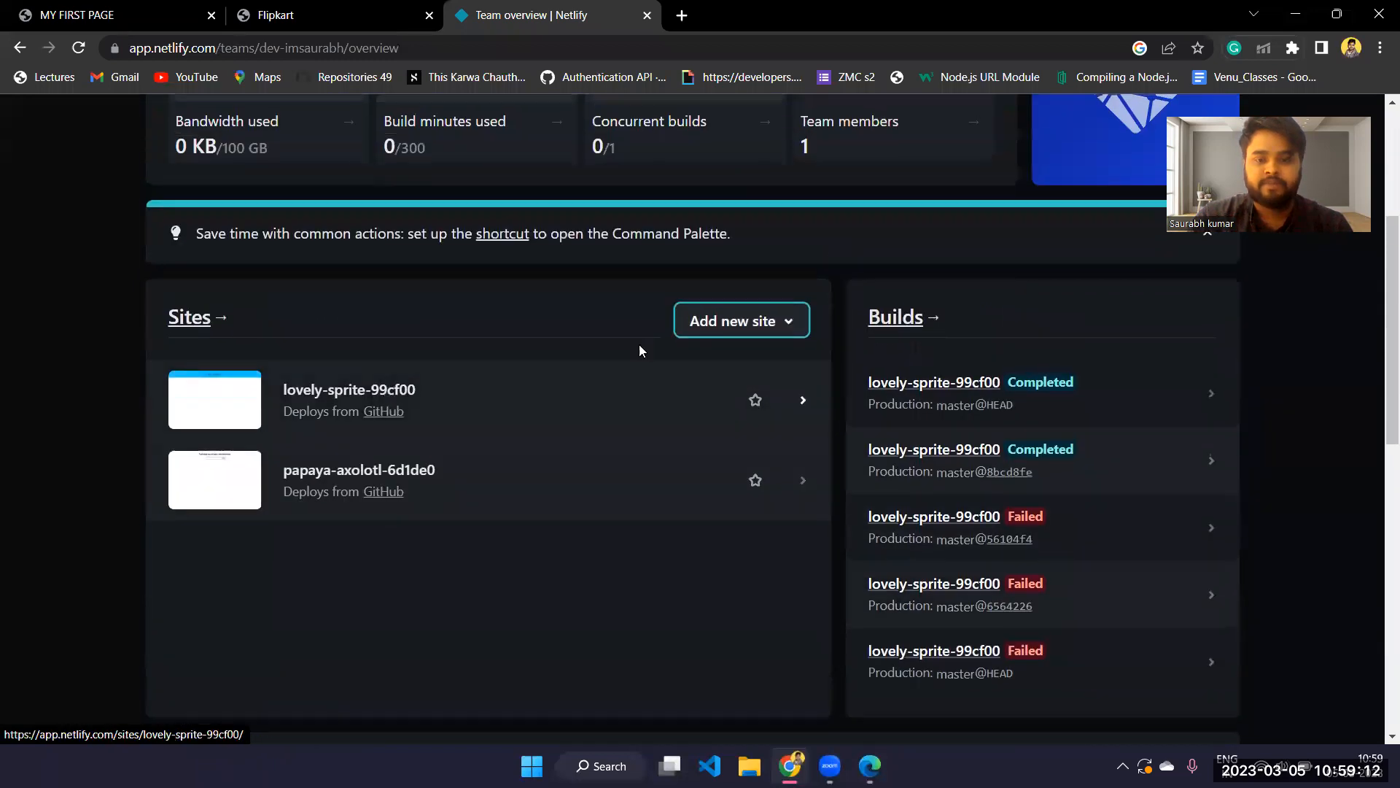
{"action": "left_click", "coordinate": [742, 326]}
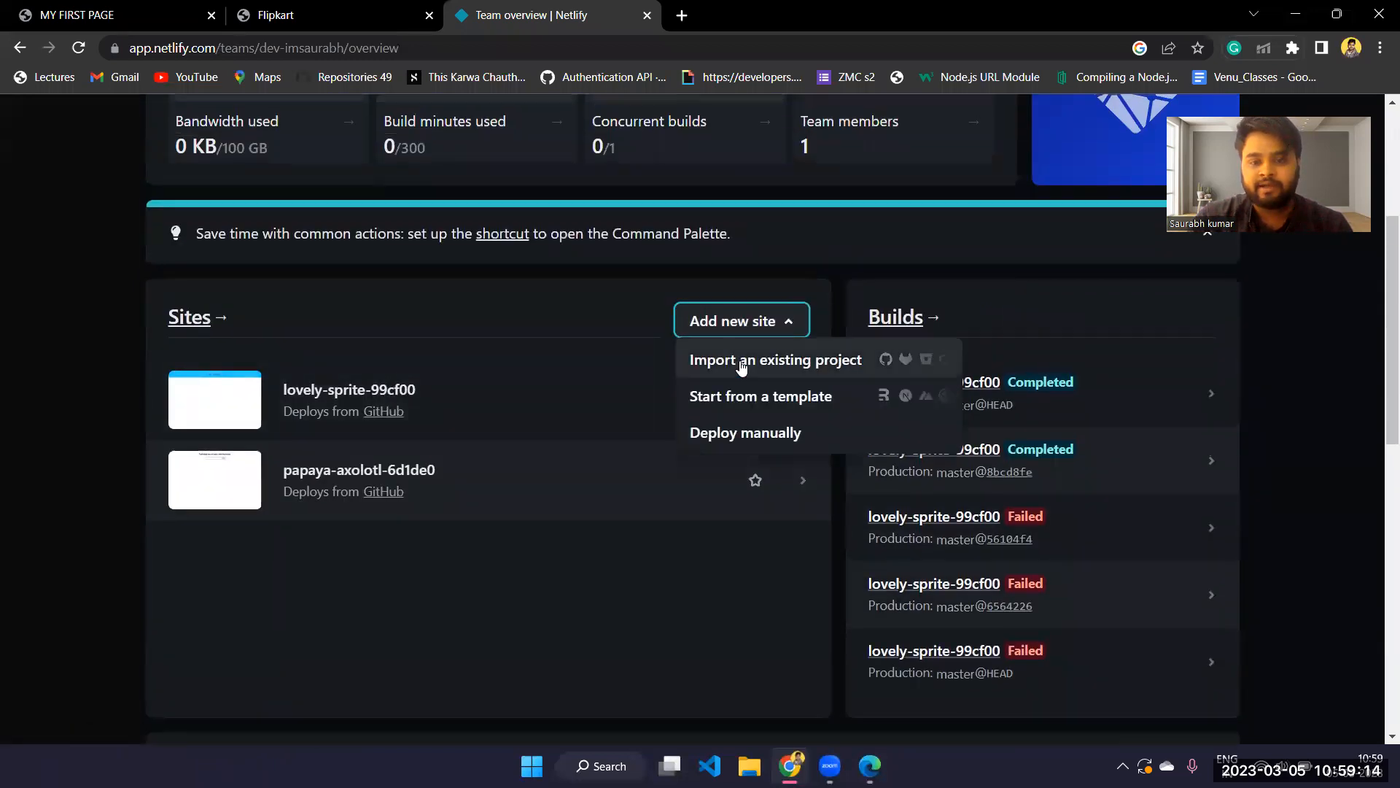
{"action": "left_click", "coordinate": [734, 436]}
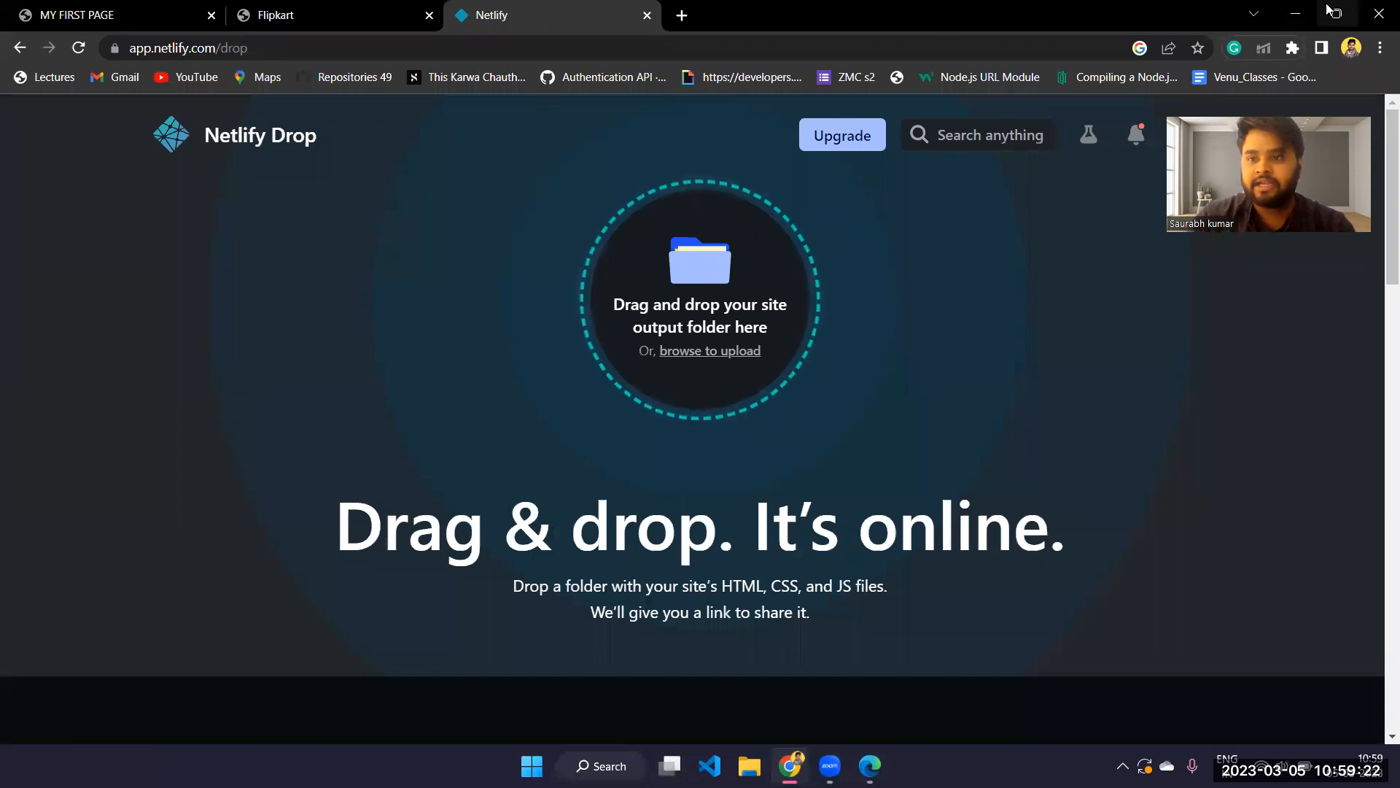
Switch to File Explorer and move sampleflipkart.html from the Downloads folder to the desktop
{"action": "left_click", "coordinate": [1301, 5]}
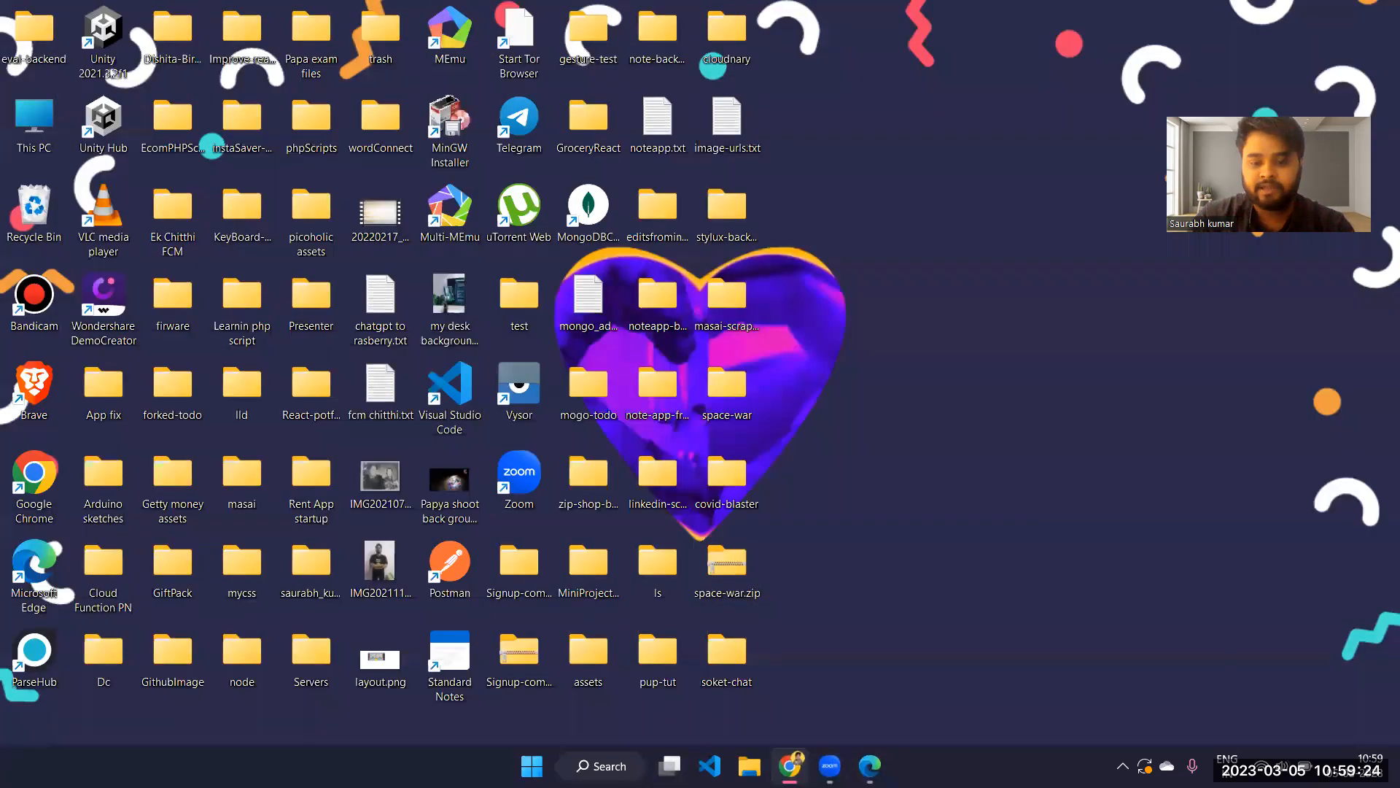
{"action": "key", "text": "super+e"}
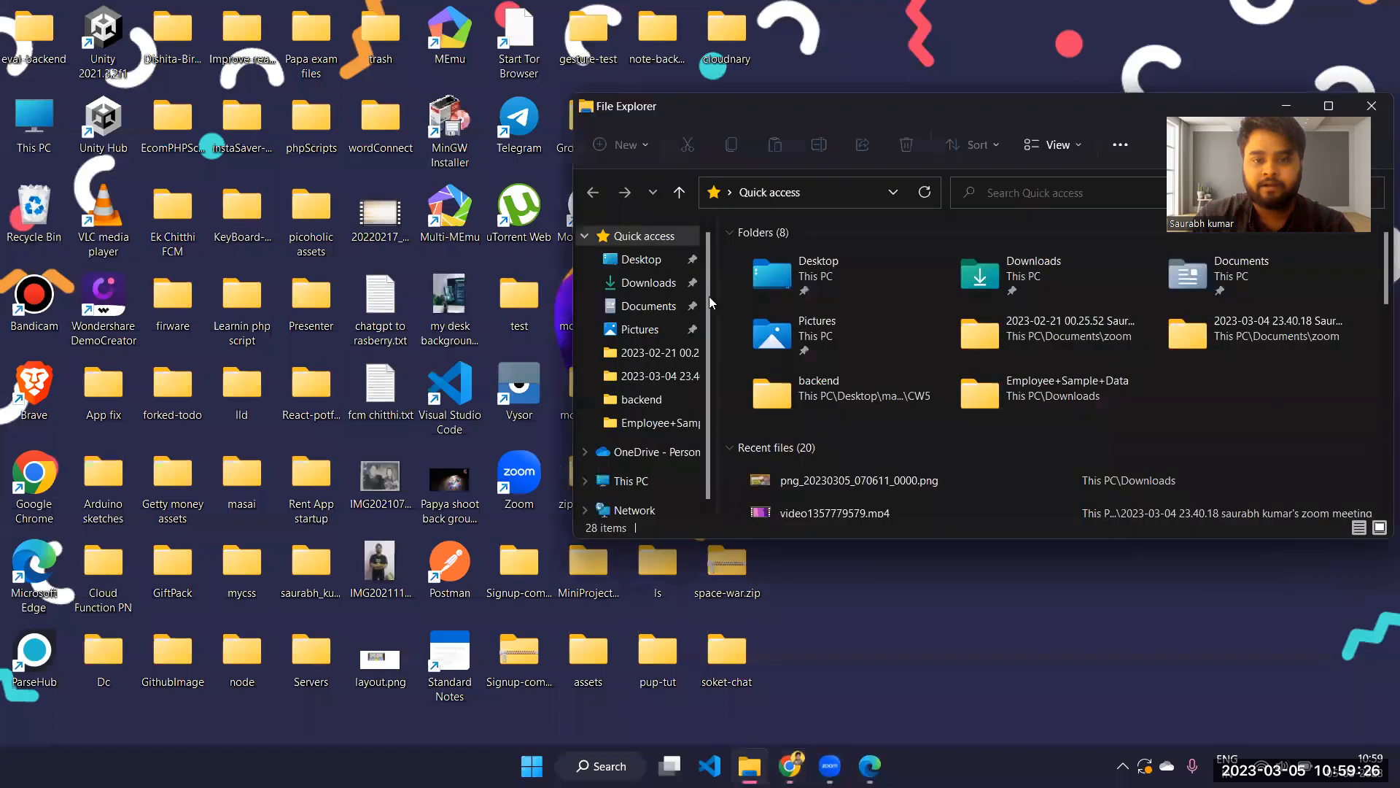
{"action": "left_click", "coordinate": [649, 282]}
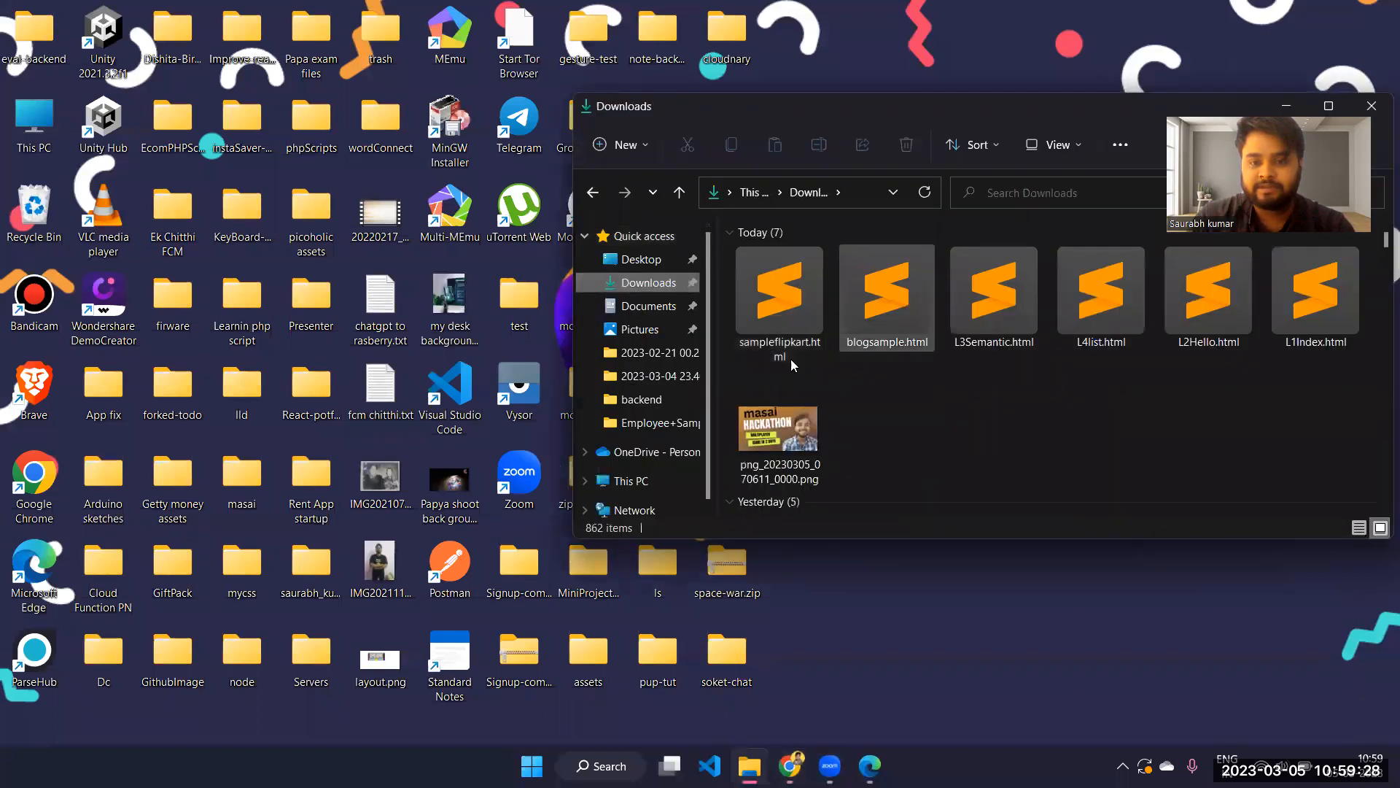
{"action": "left_click_drag", "start_coordinate": [776, 318], "coordinate": [874, 38]}
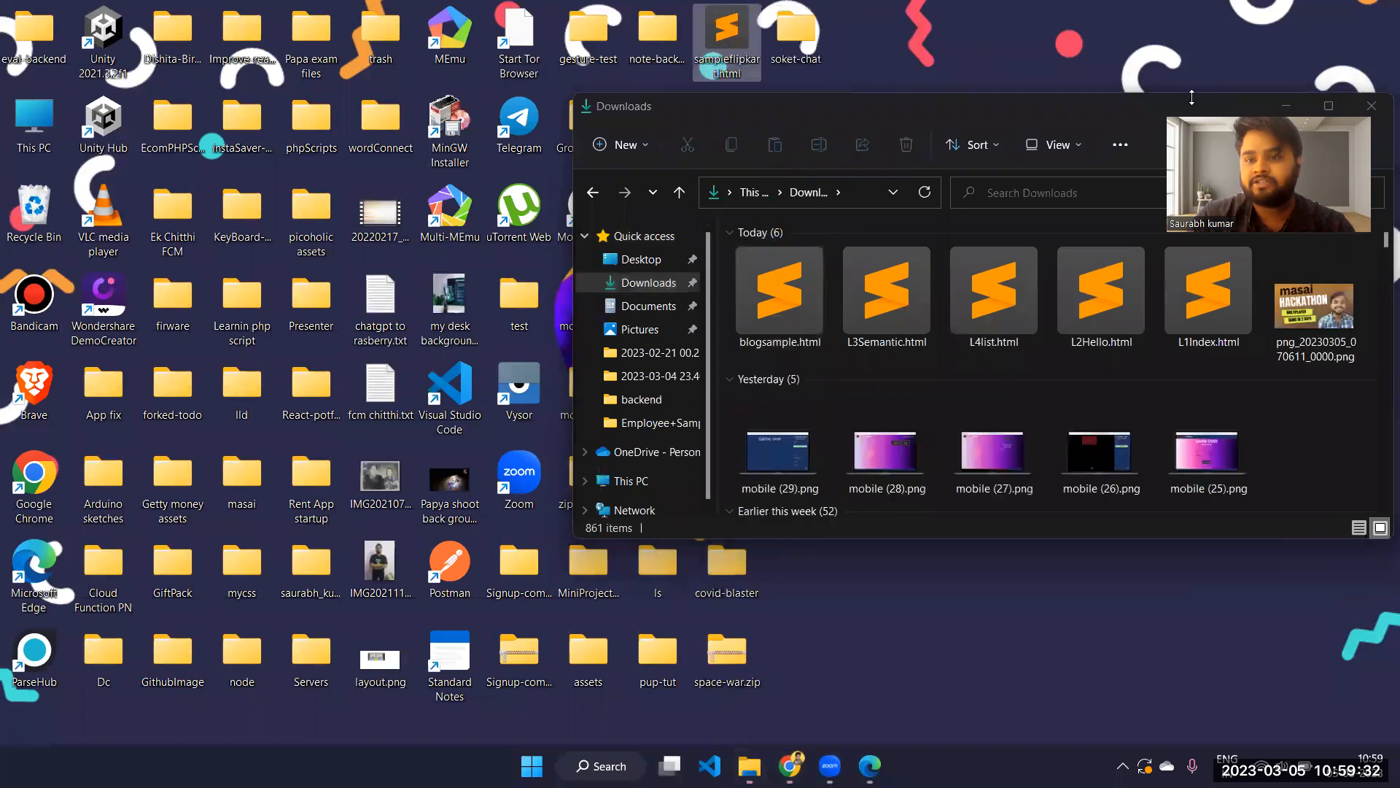
{"action": "left_click", "coordinate": [1137, 23]}
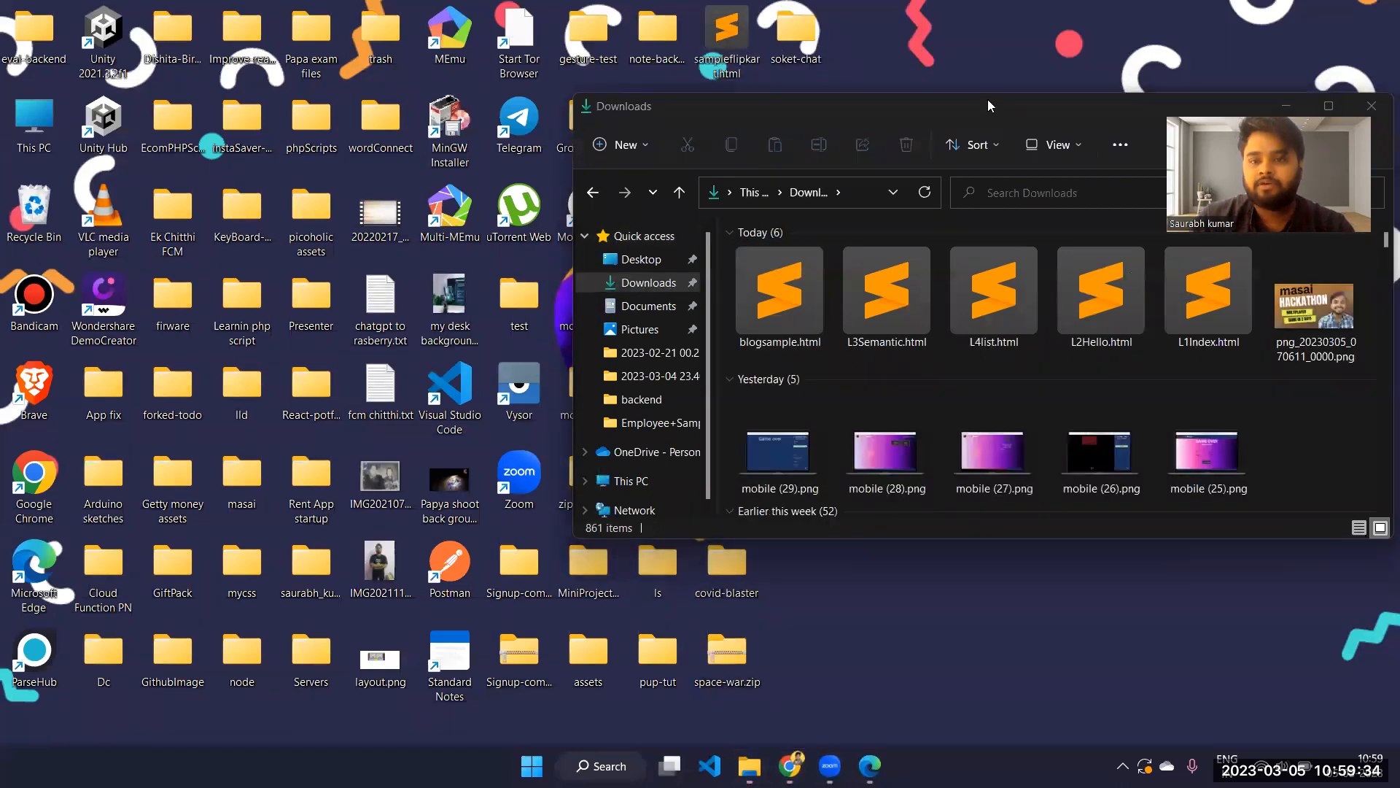
Create a new folder named flipkart on the desktop, moving the Downloads window out of the way
{"action": "left_click_drag", "start_coordinate": [989, 100], "coordinate": [737, 469]}
{"action": "right_click", "coordinate": [905, 152]}
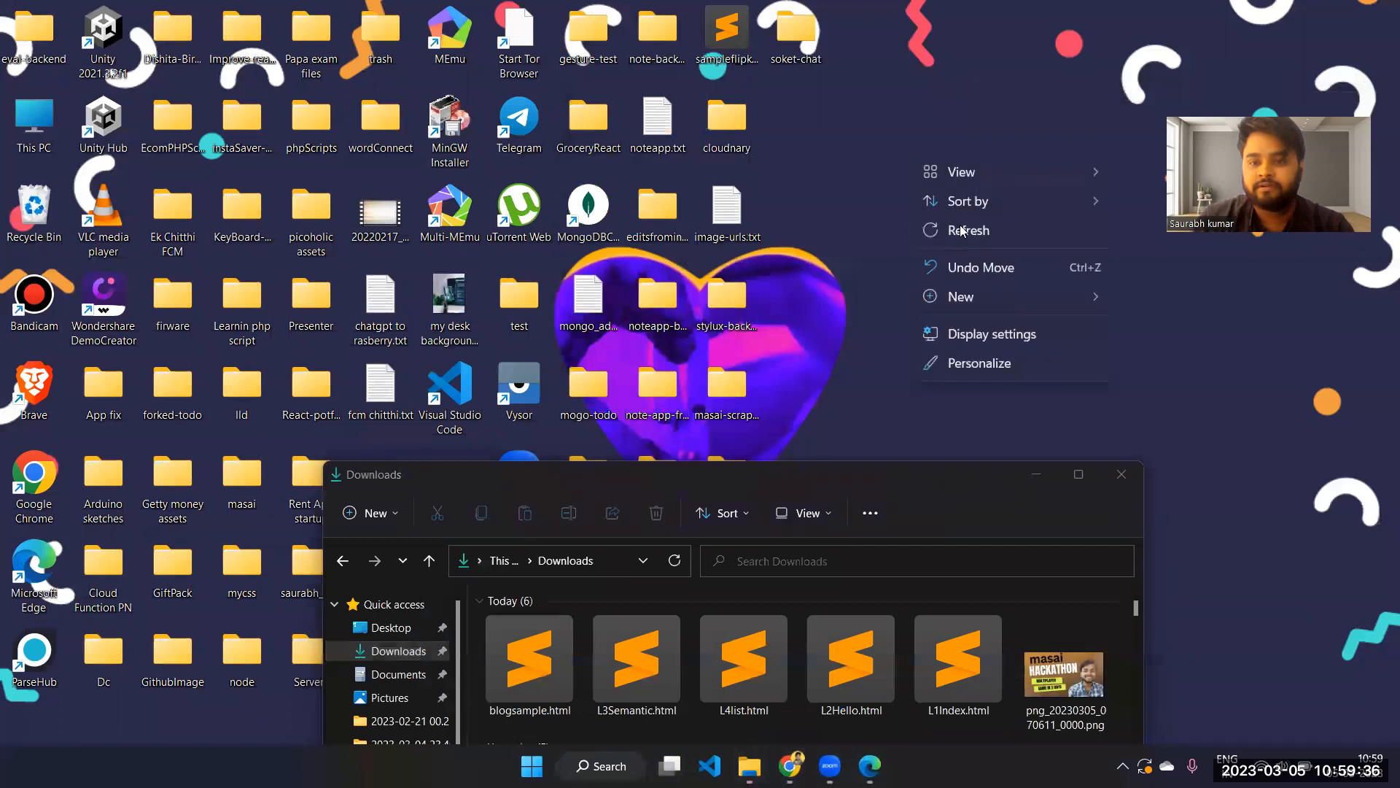
{"action": "mouse_move", "coordinate": [1032, 298]}
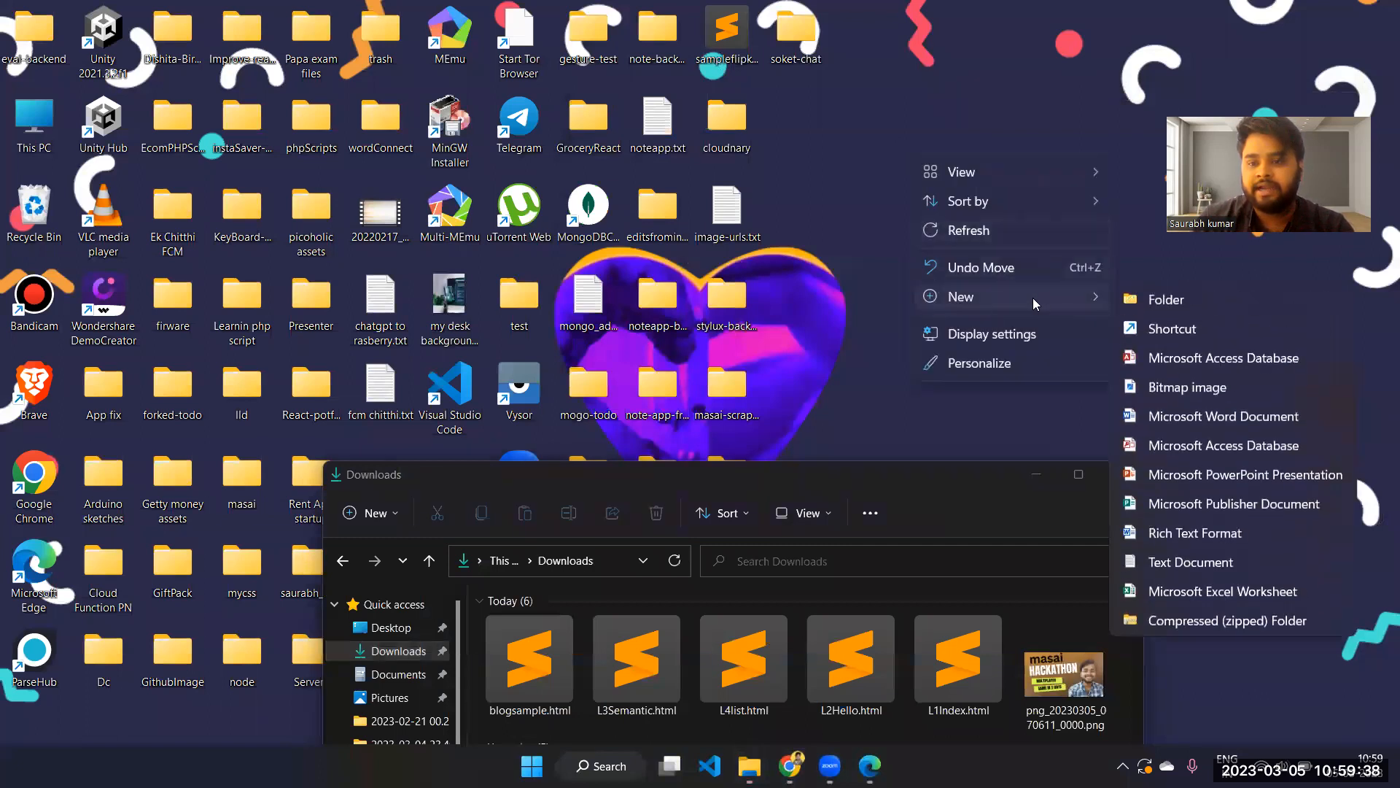
{"action": "left_click", "coordinate": [1140, 292]}
{"action": "type", "text": "flipkart"}
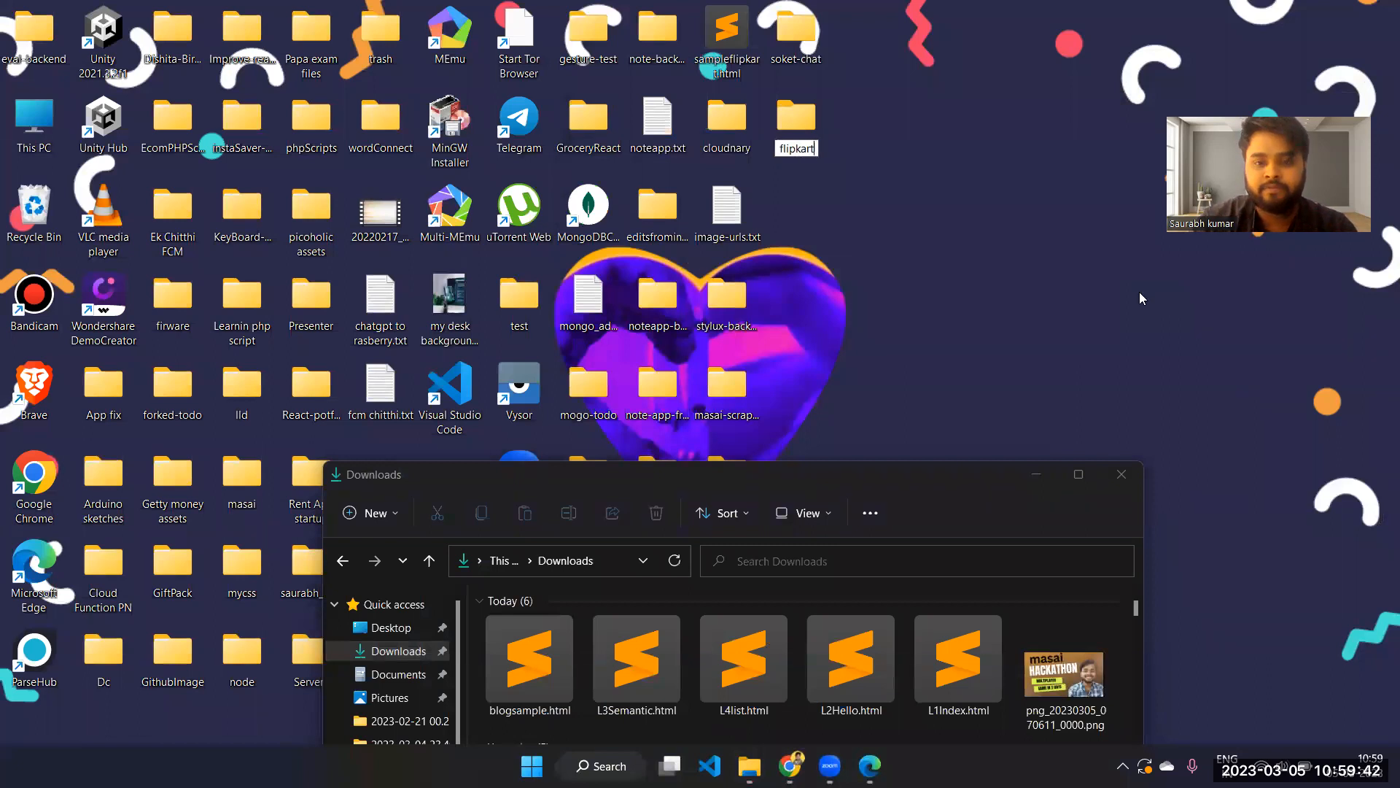
{"action": "key", "text": "Return"}
Move sampleflipkart.html into the flipkart folder, minimize the Downloads window and open the flipkart folder
{"action": "left_click_drag", "start_coordinate": [737, 28], "coordinate": [803, 126]}
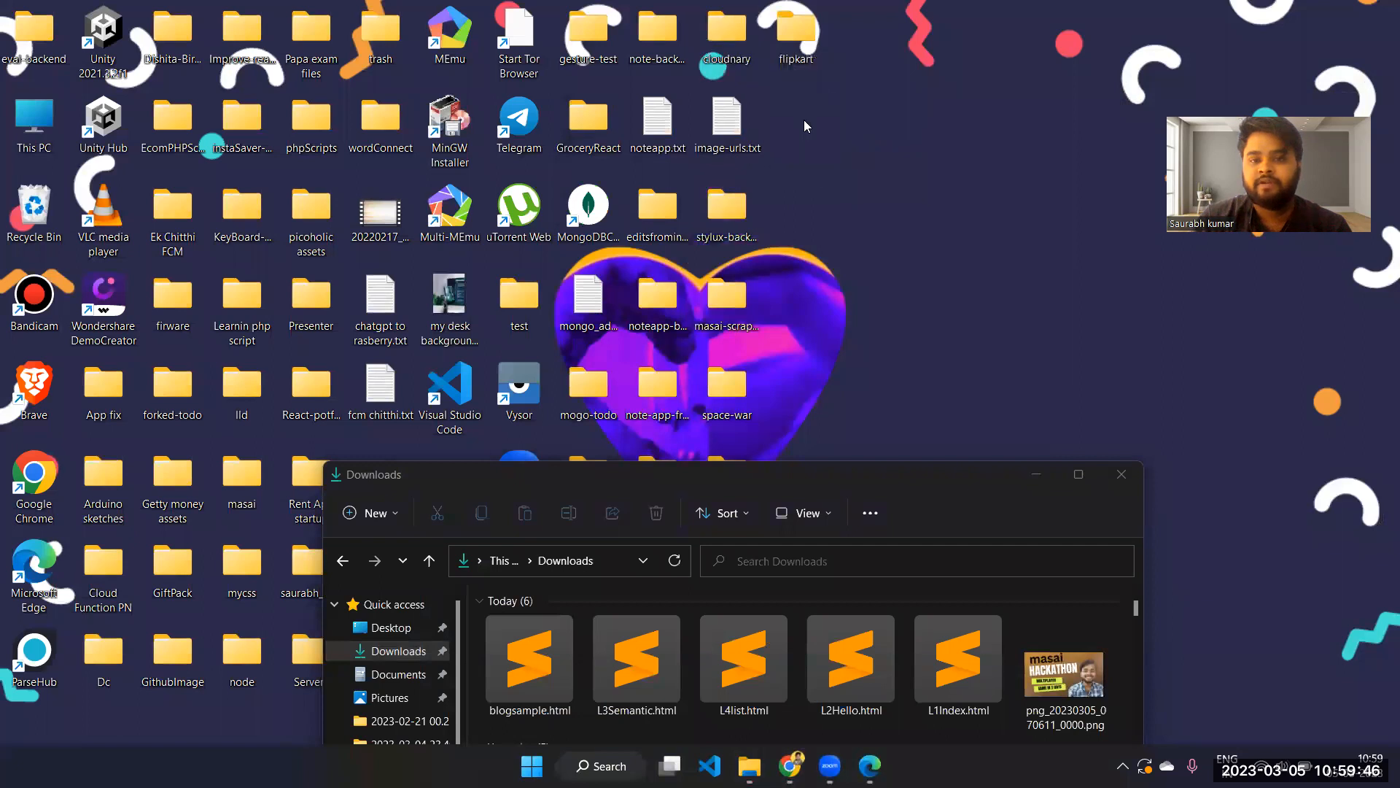
{"action": "left_click", "coordinate": [1037, 474]}
{"action": "double_click", "coordinate": [799, 32]}
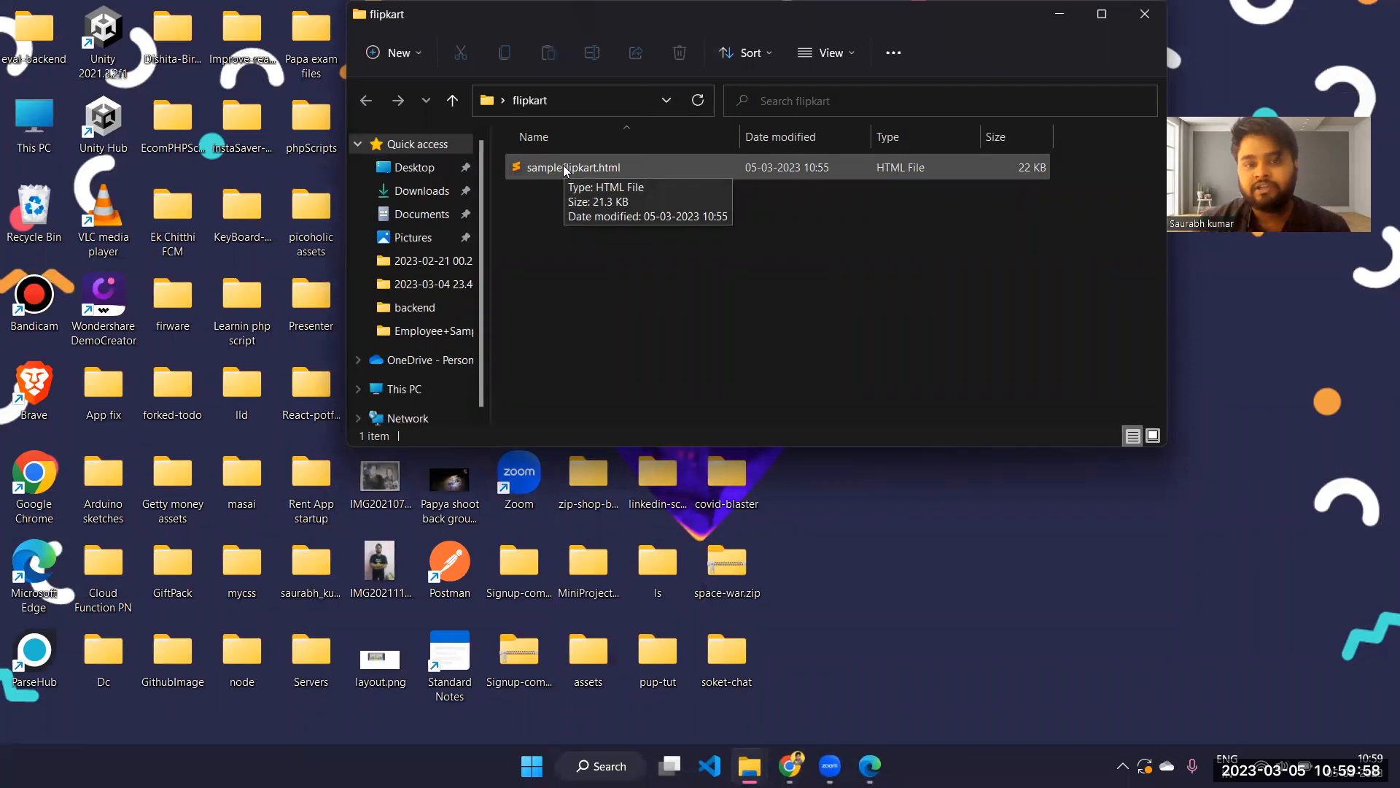
Rename sampleflipkart.html in the flipkart folder as index.html
{"action": "left_click", "coordinate": [563, 167]}
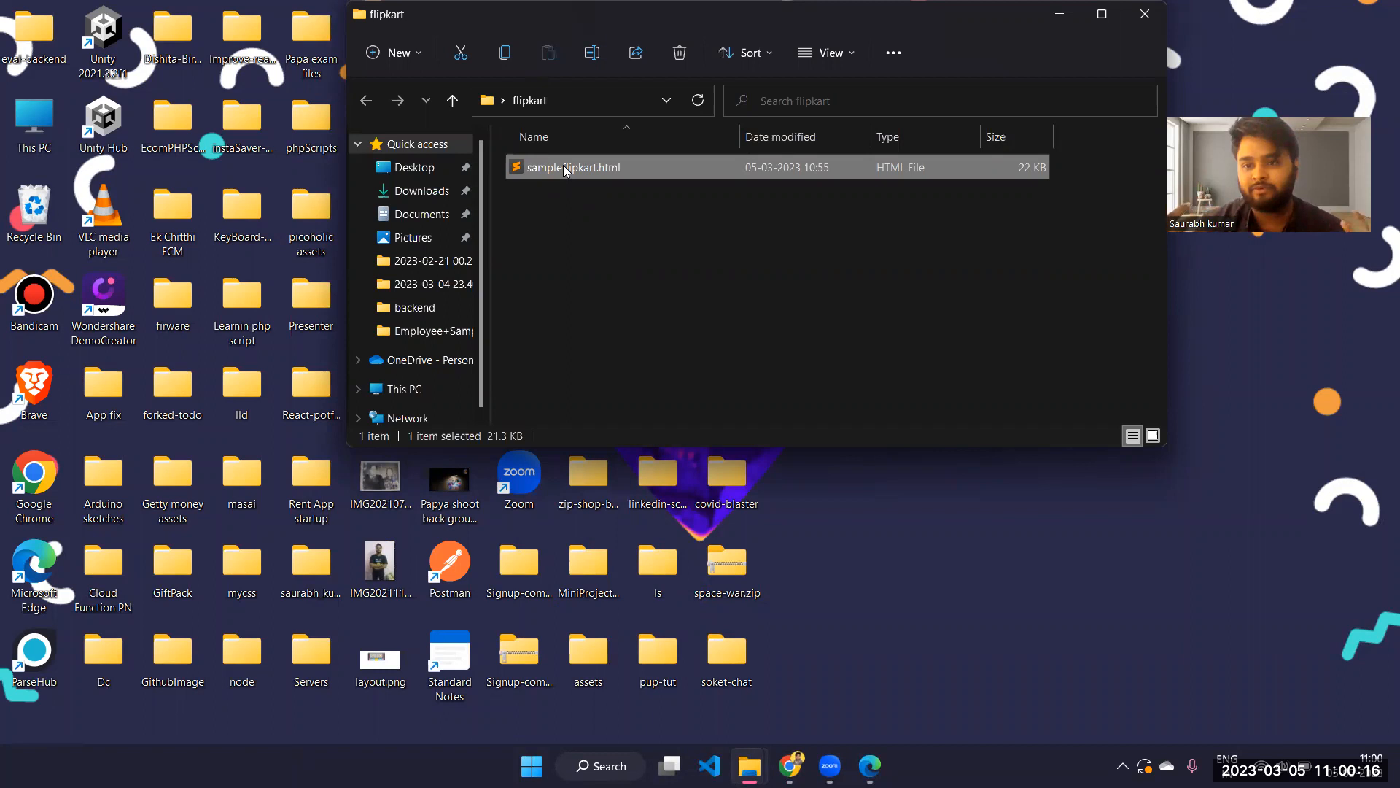
{"action": "right_click", "coordinate": [562, 166]}
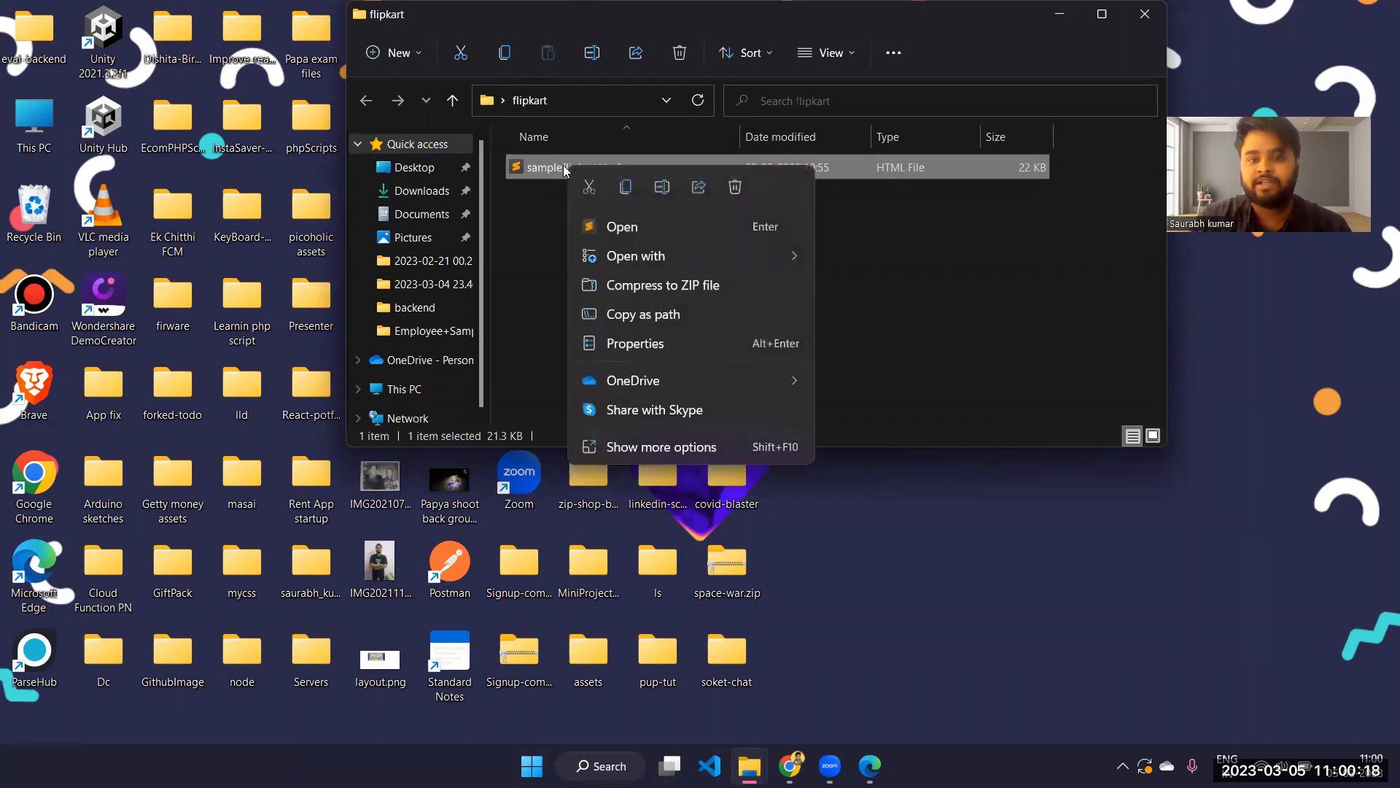
{"action": "left_click", "coordinate": [661, 188]}
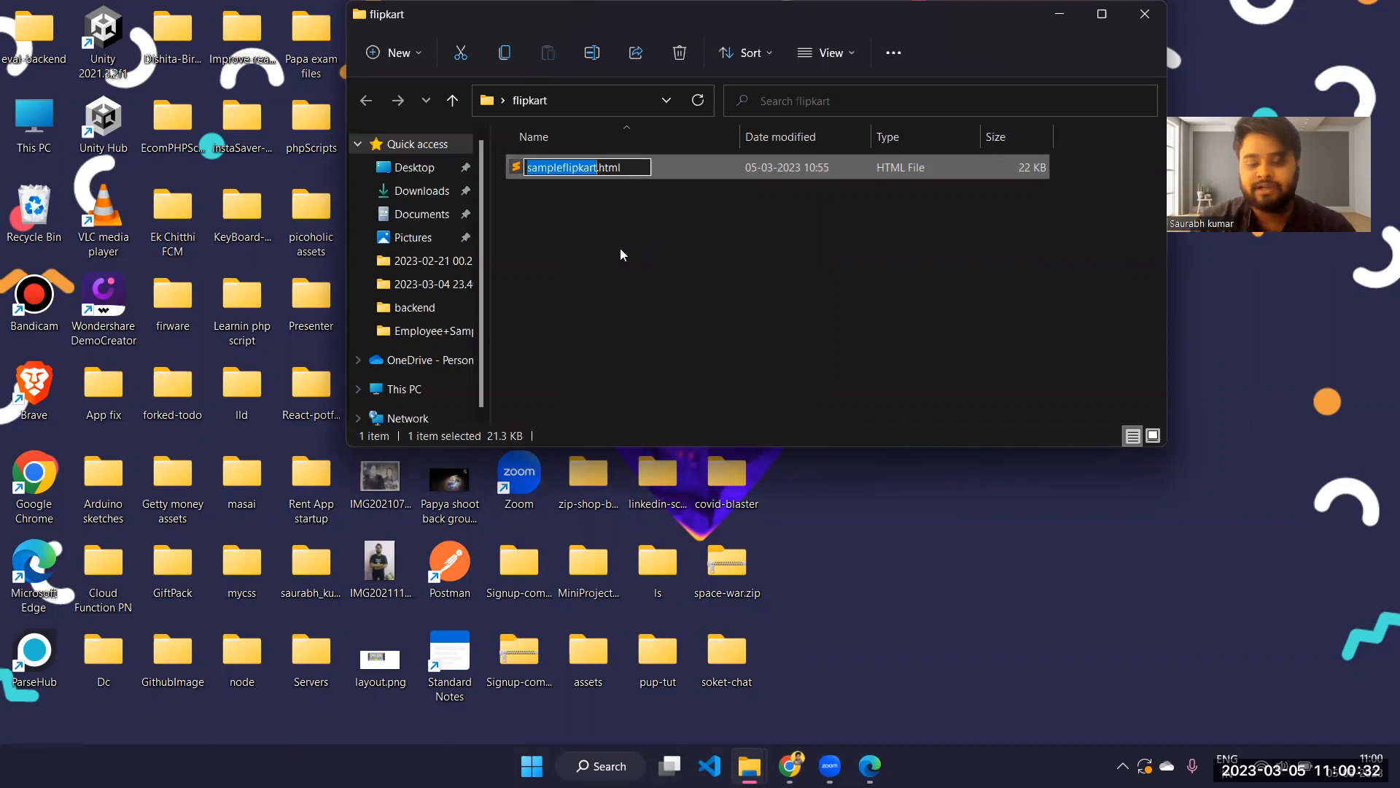
{"action": "type", "text": "index"}
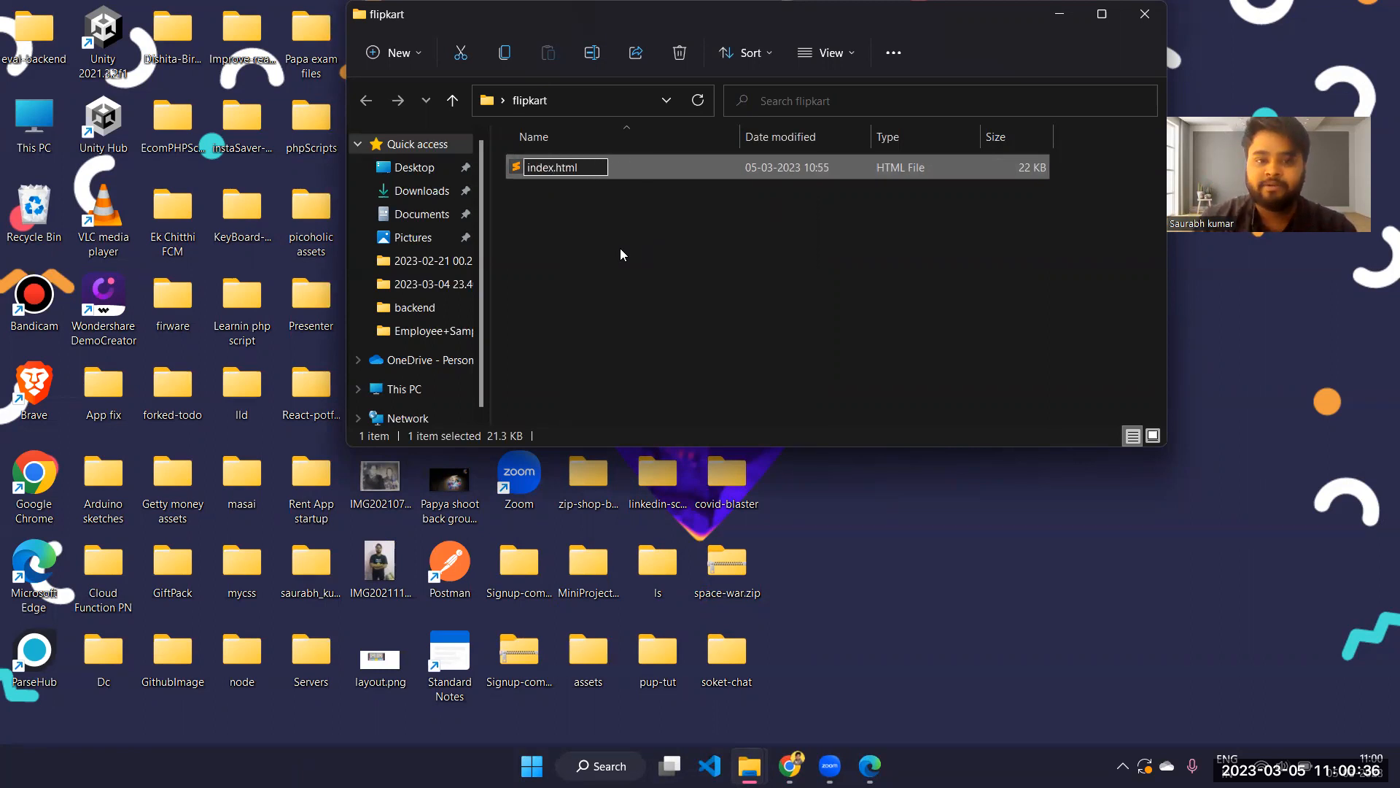
{"action": "key", "text": "Return"}
{"action": "left_click", "coordinate": [572, 198]}
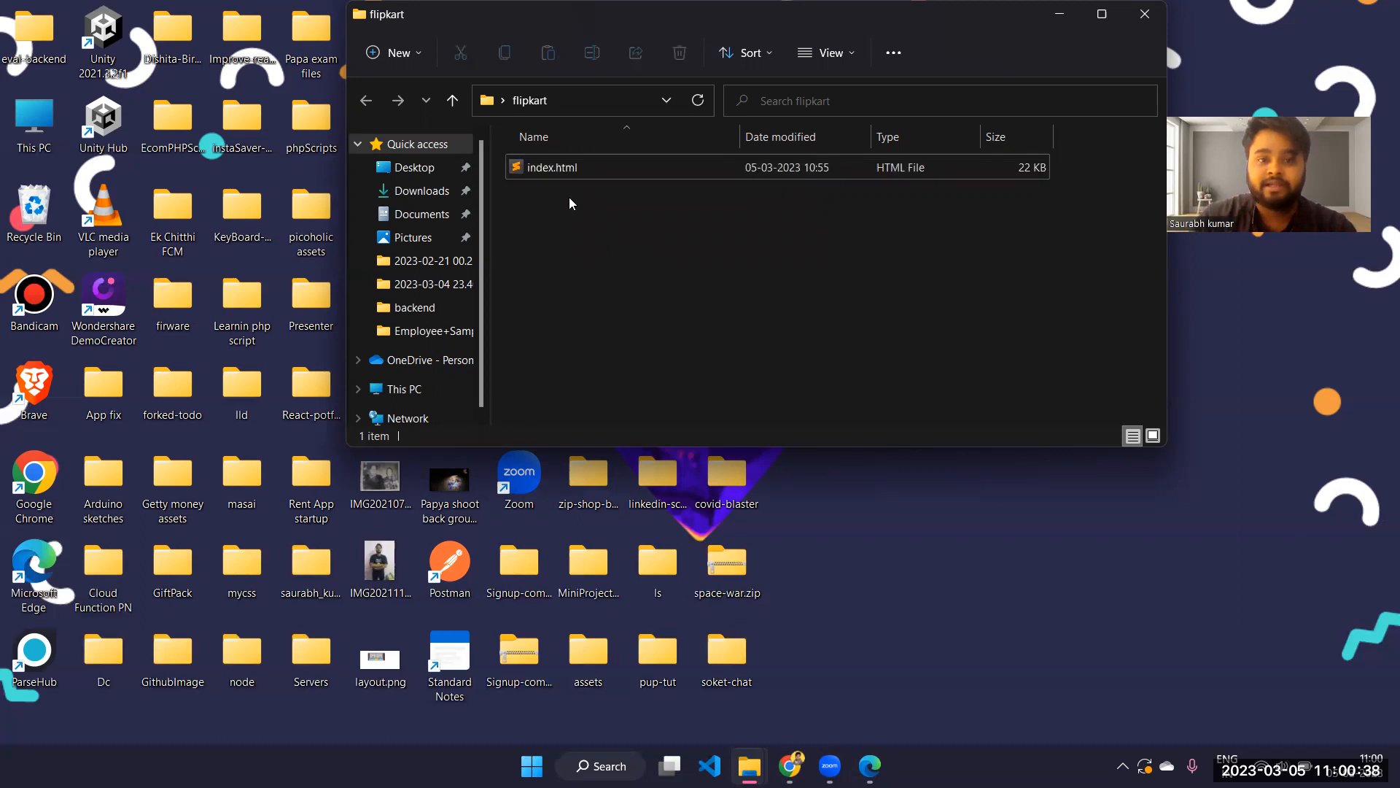
{"action": "right_click", "coordinate": [555, 169]}
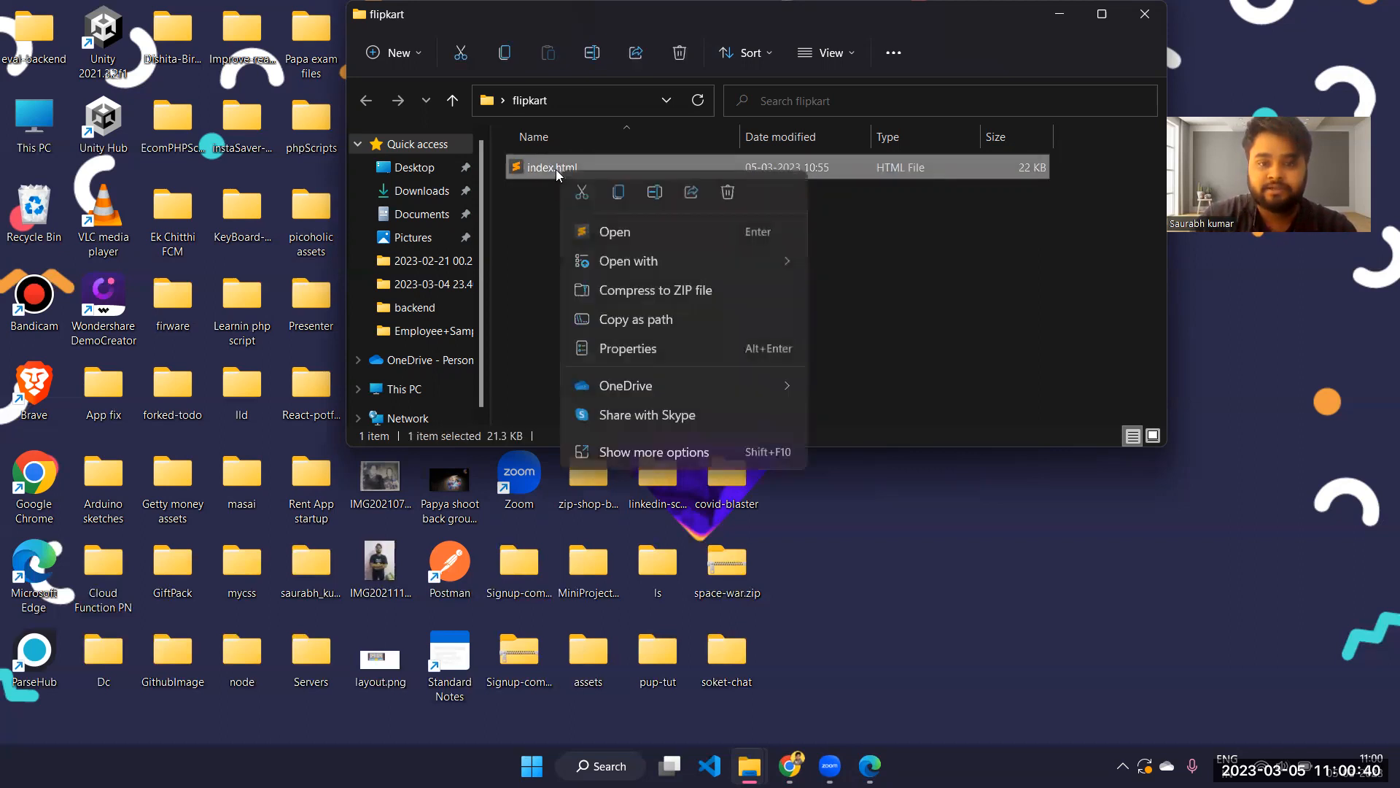
{"action": "left_click", "coordinate": [654, 193]}
{"action": "key", "text": "Right"}
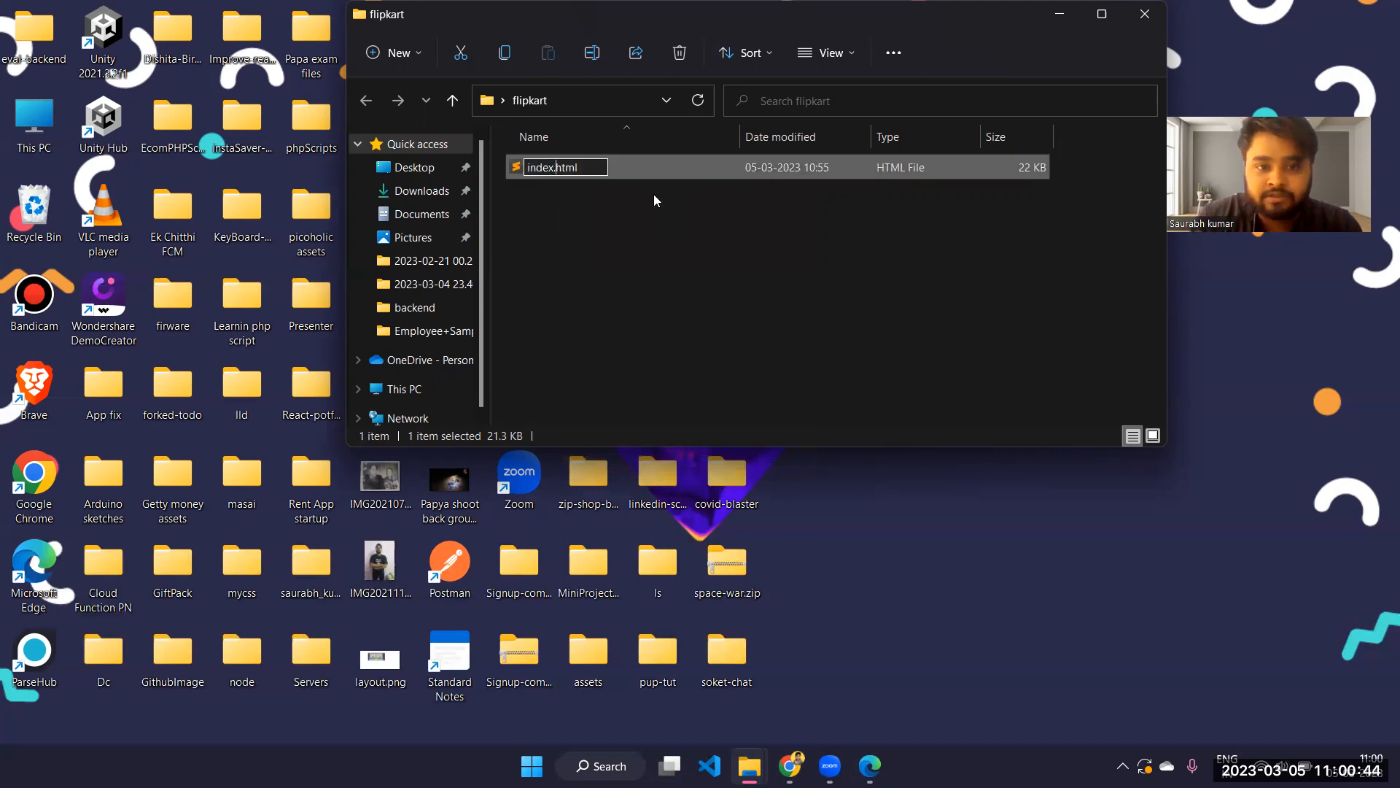
{"action": "key", "text": "Return"}
{"action": "left_click", "coordinate": [653, 266]}
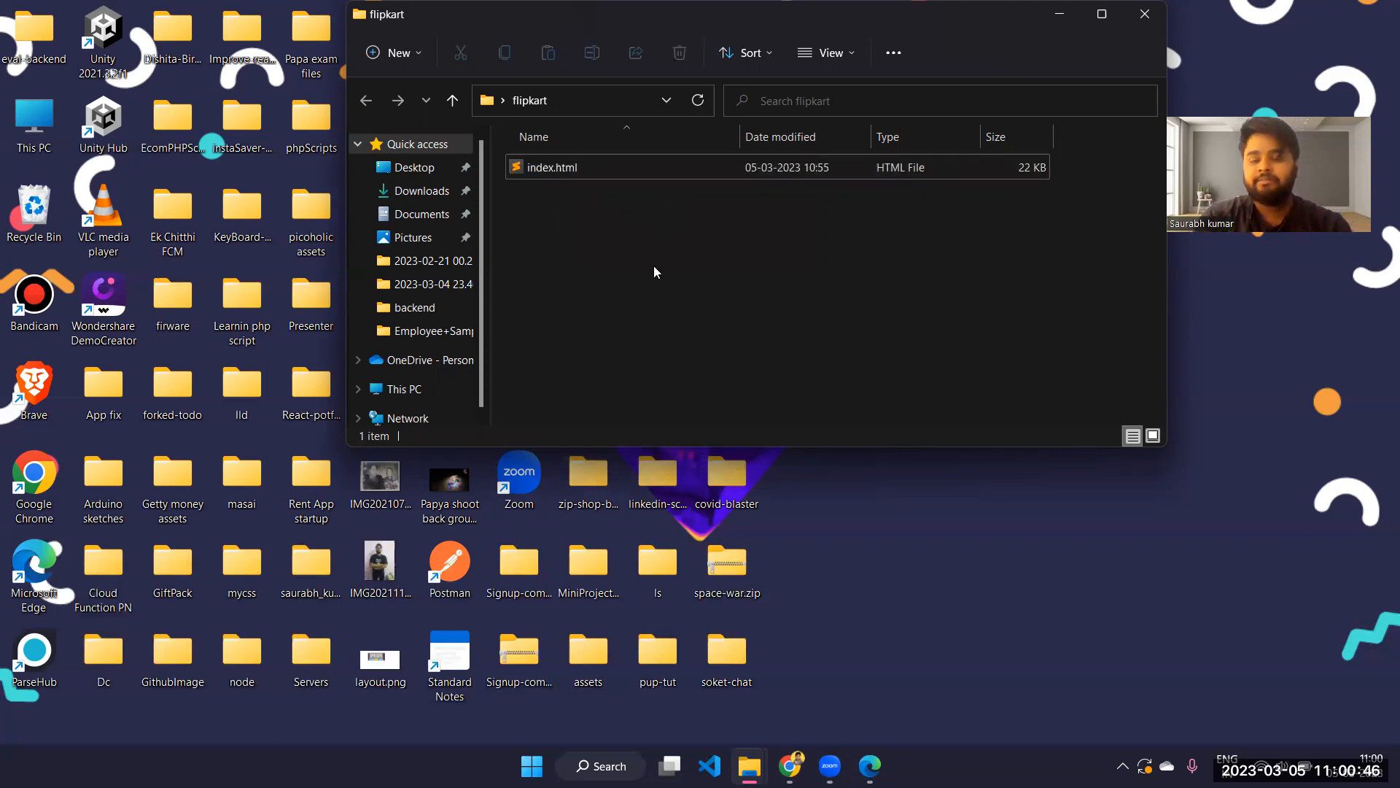
Minimize the flipkart folder window and switch back to the Netlify Drop page in Chrome
{"action": "left_click", "coordinate": [1060, 14]}
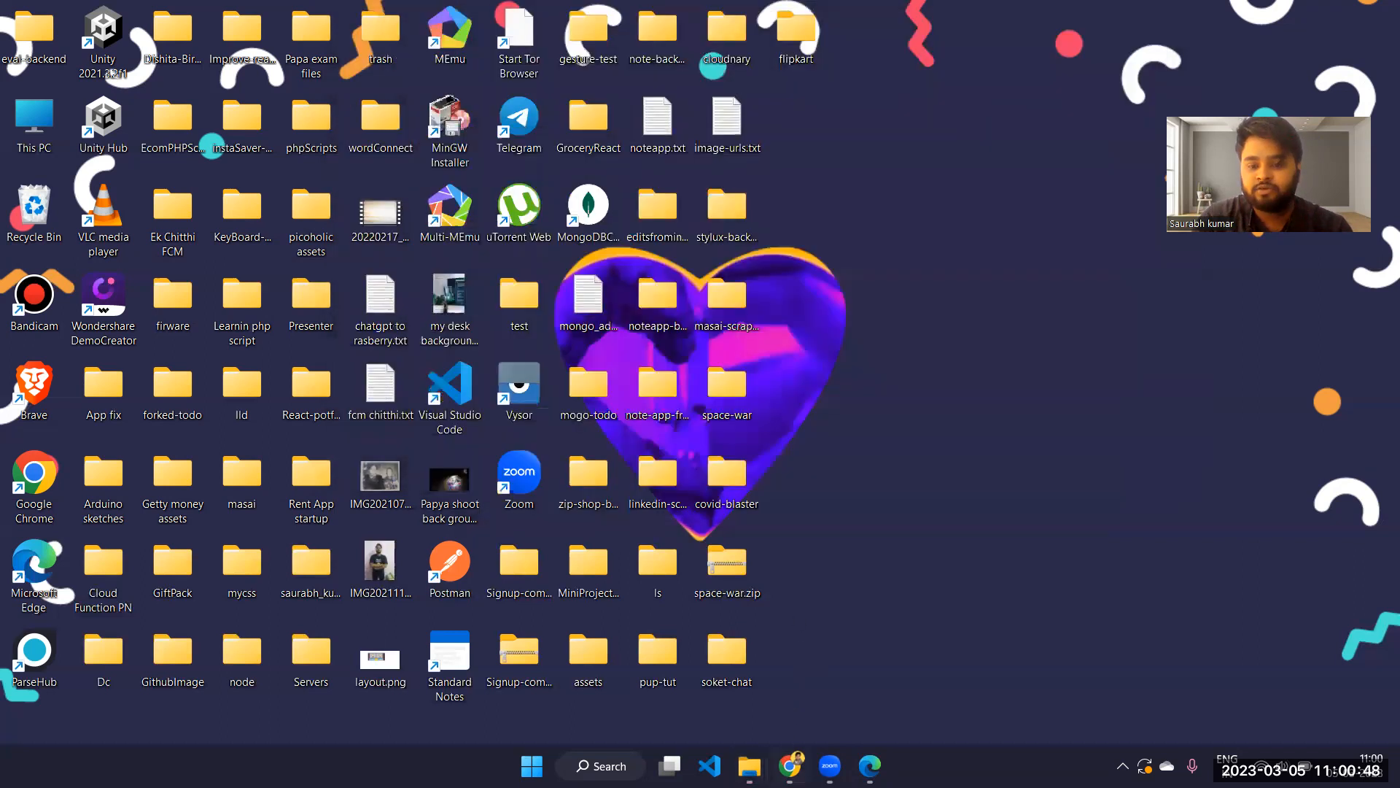
{"action": "left_click", "coordinate": [786, 763]}
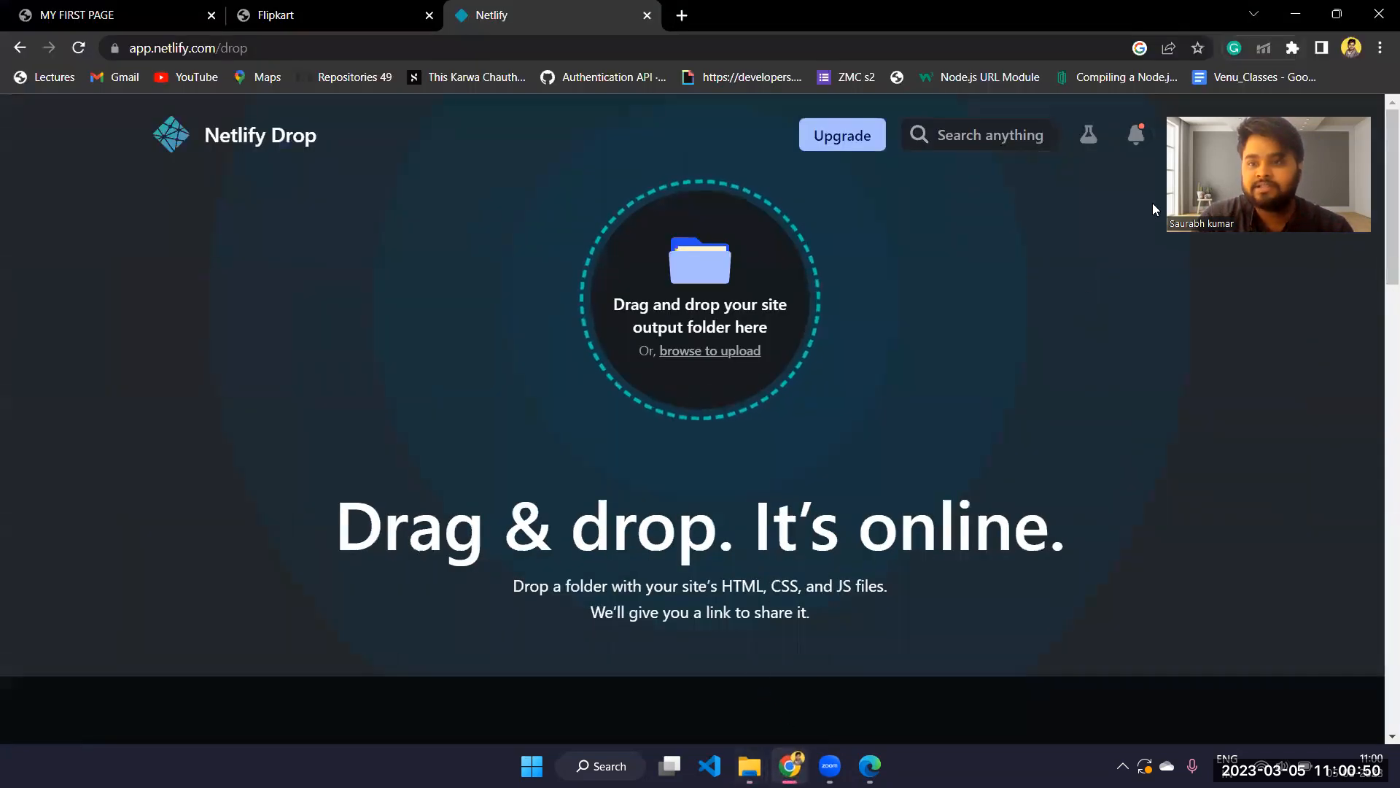
Shrink the Chrome window to reveal the desktop and upload the flipkart folder to the Netlify Drop area
{"action": "left_click", "coordinate": [1335, 13]}
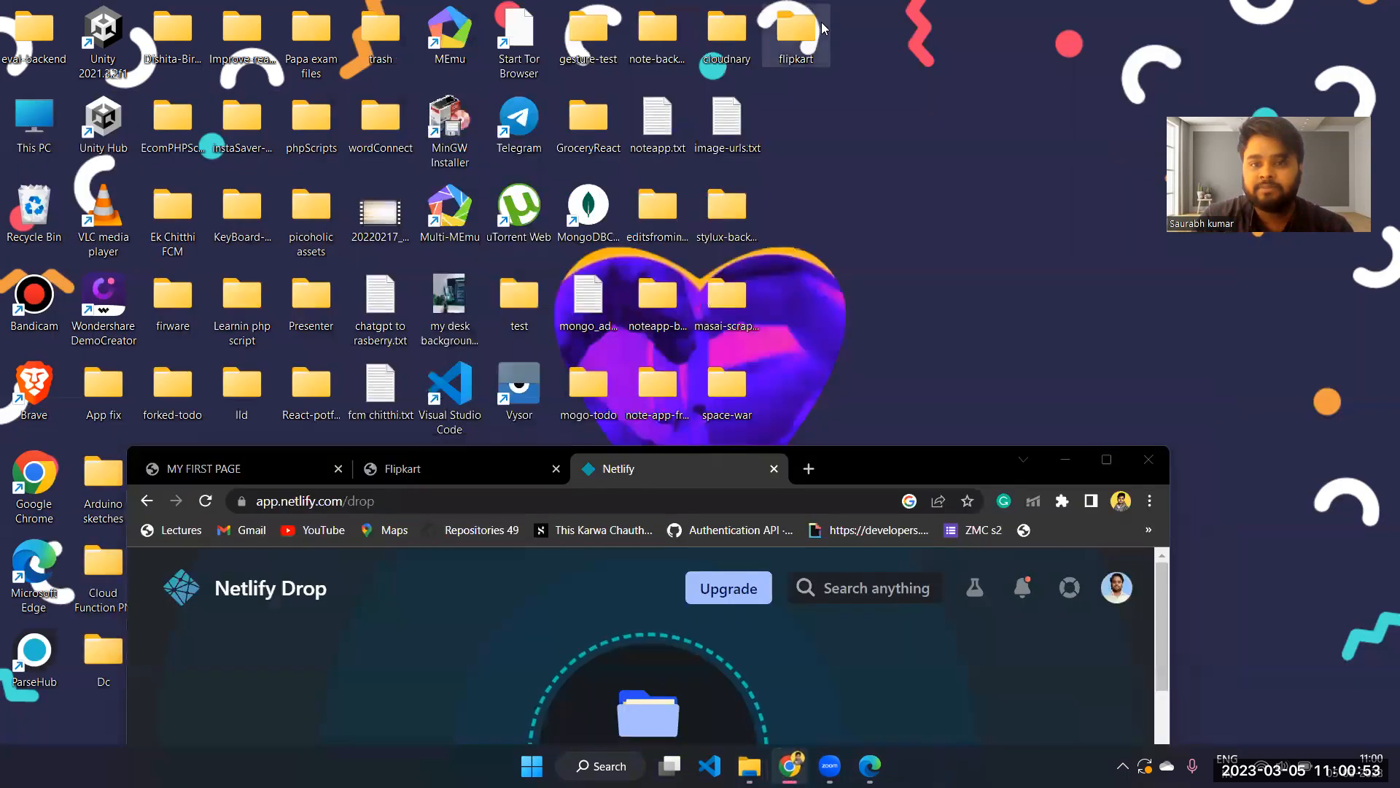
{"action": "left_click_drag", "start_coordinate": [803, 29], "coordinate": [697, 690]}
{"action": "left_click_drag", "start_coordinate": [891, 462], "coordinate": [928, 33]}
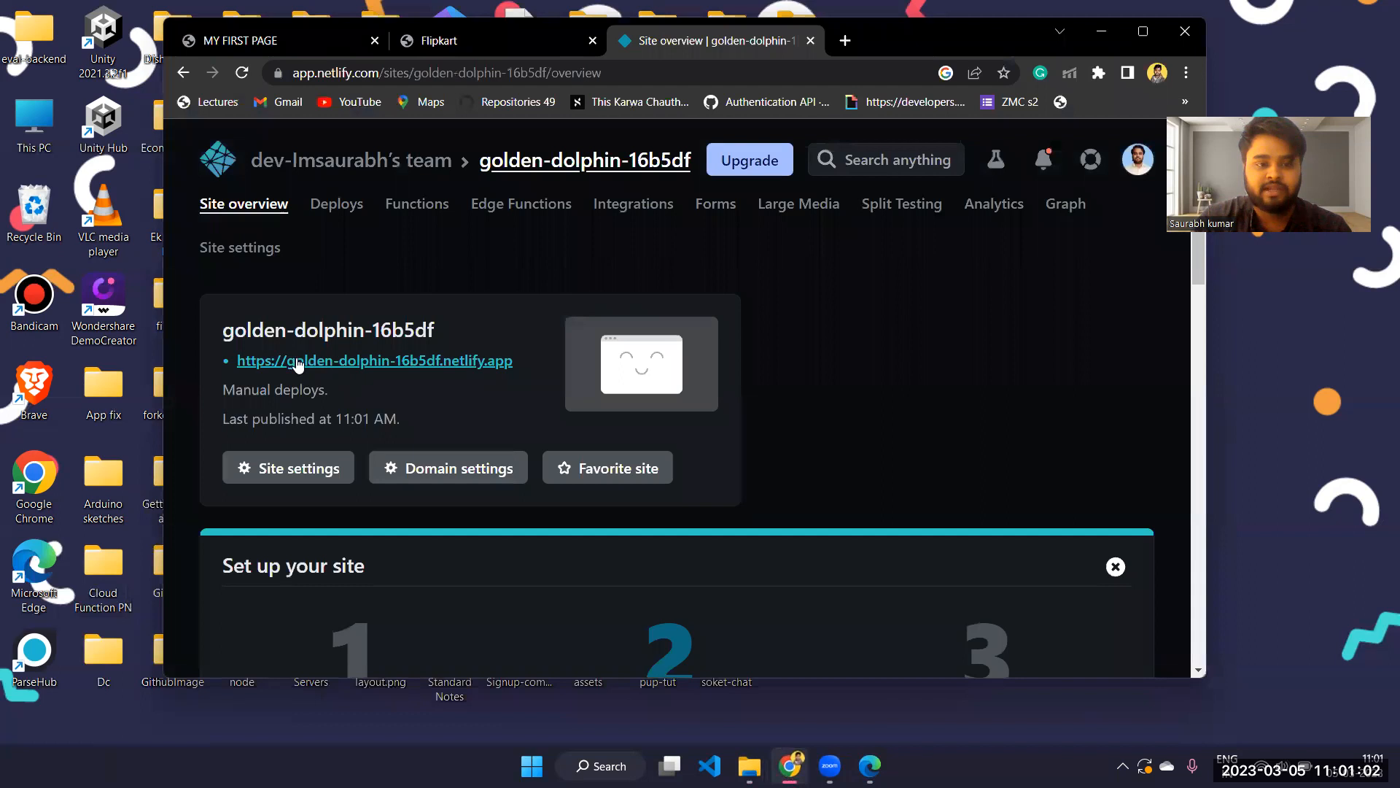
Open the deployed golden-dolphin-16b5df.netlify.app site, look through its products, select its address and maximize the browser window
{"action": "left_click", "coordinate": [351, 365]}
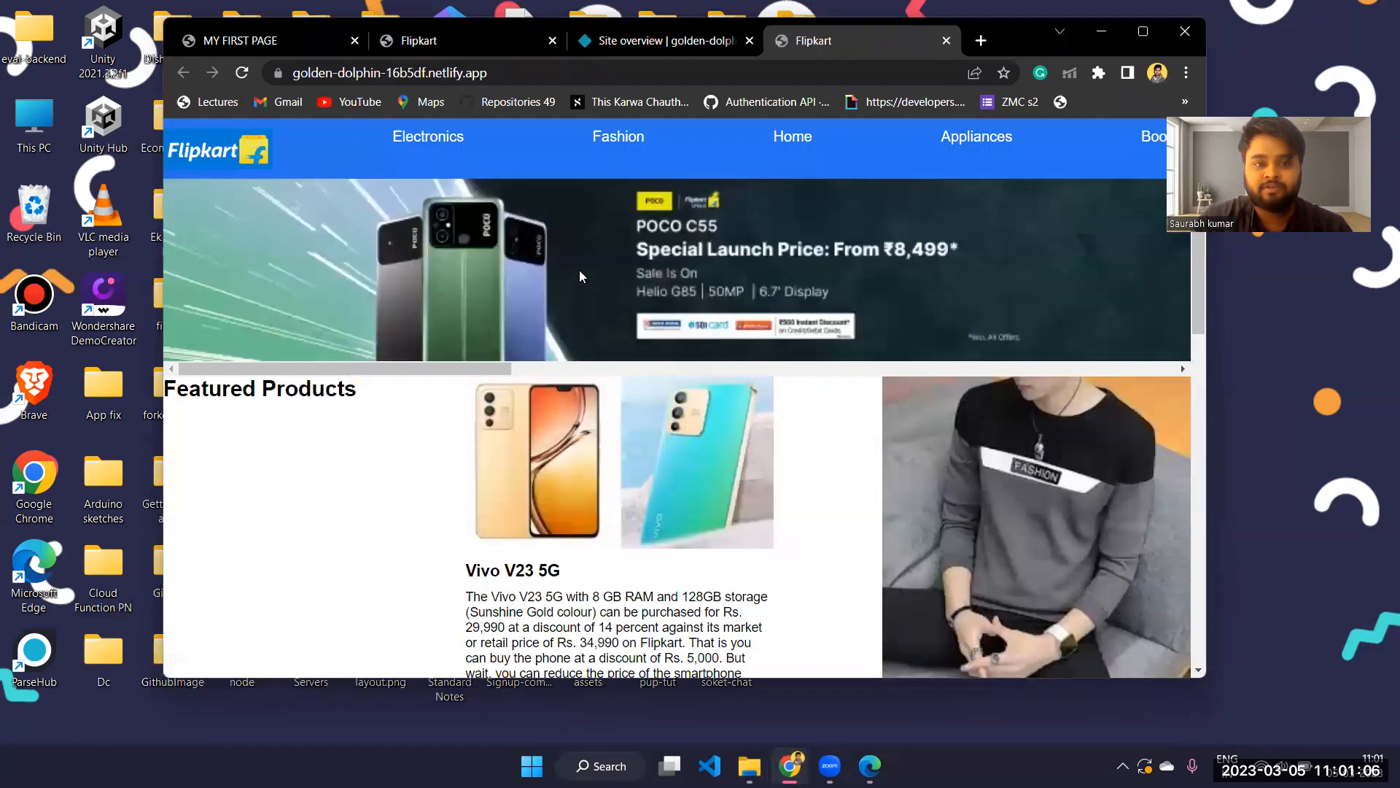
{"action": "scroll", "coordinate": [579, 270], "scroll_direction": "down", "scroll_amount": 3}
{"action": "scroll", "coordinate": [579, 270], "scroll_direction": "down", "scroll_amount": 5}
{"action": "left_click", "coordinate": [514, 68]}
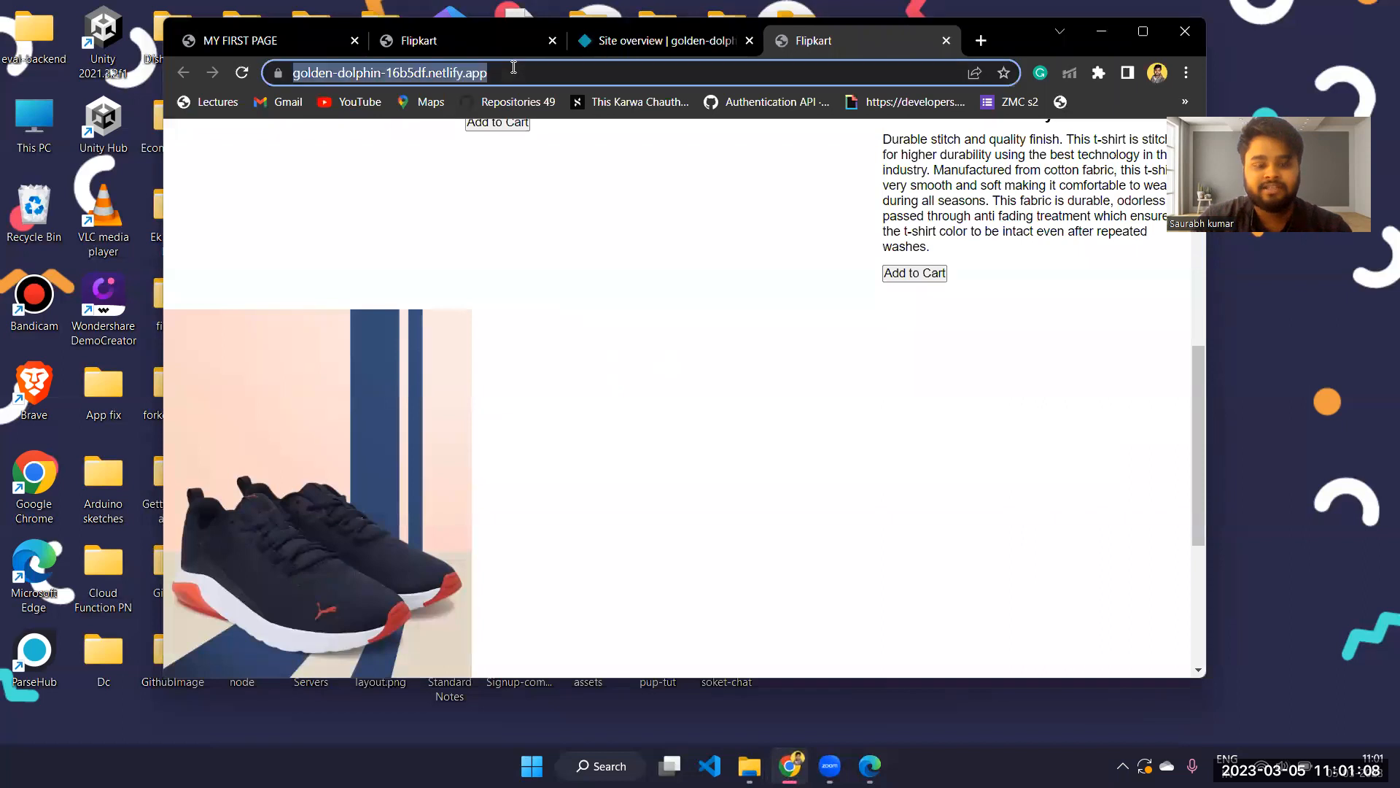
{"action": "left_click", "coordinate": [1143, 31]}
{"action": "scroll", "coordinate": [822, 266], "scroll_direction": "up", "scroll_amount": 4}
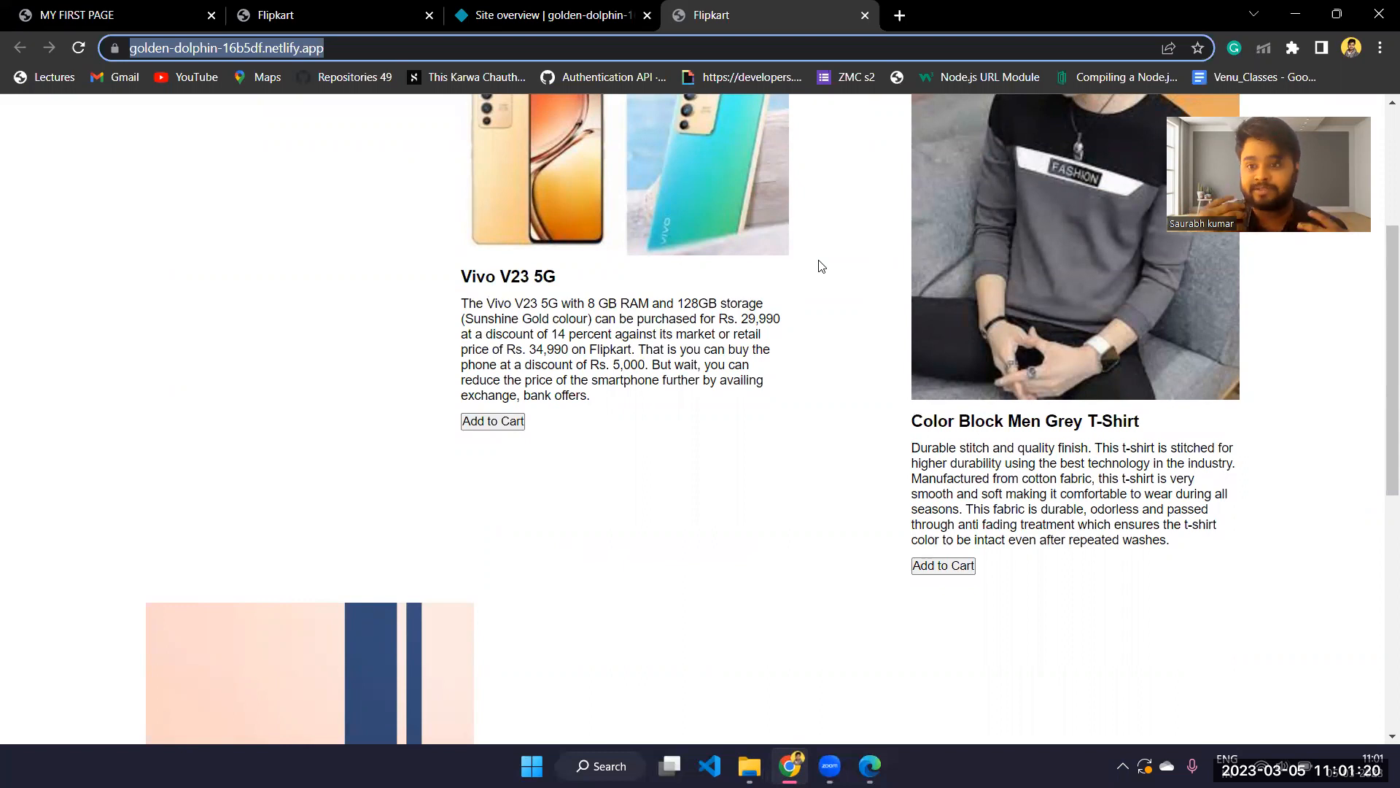
Minimize Chrome, bring the Downloads window into full view on the desktop and select blogsample.html
{"action": "left_click", "coordinate": [1296, 15]}
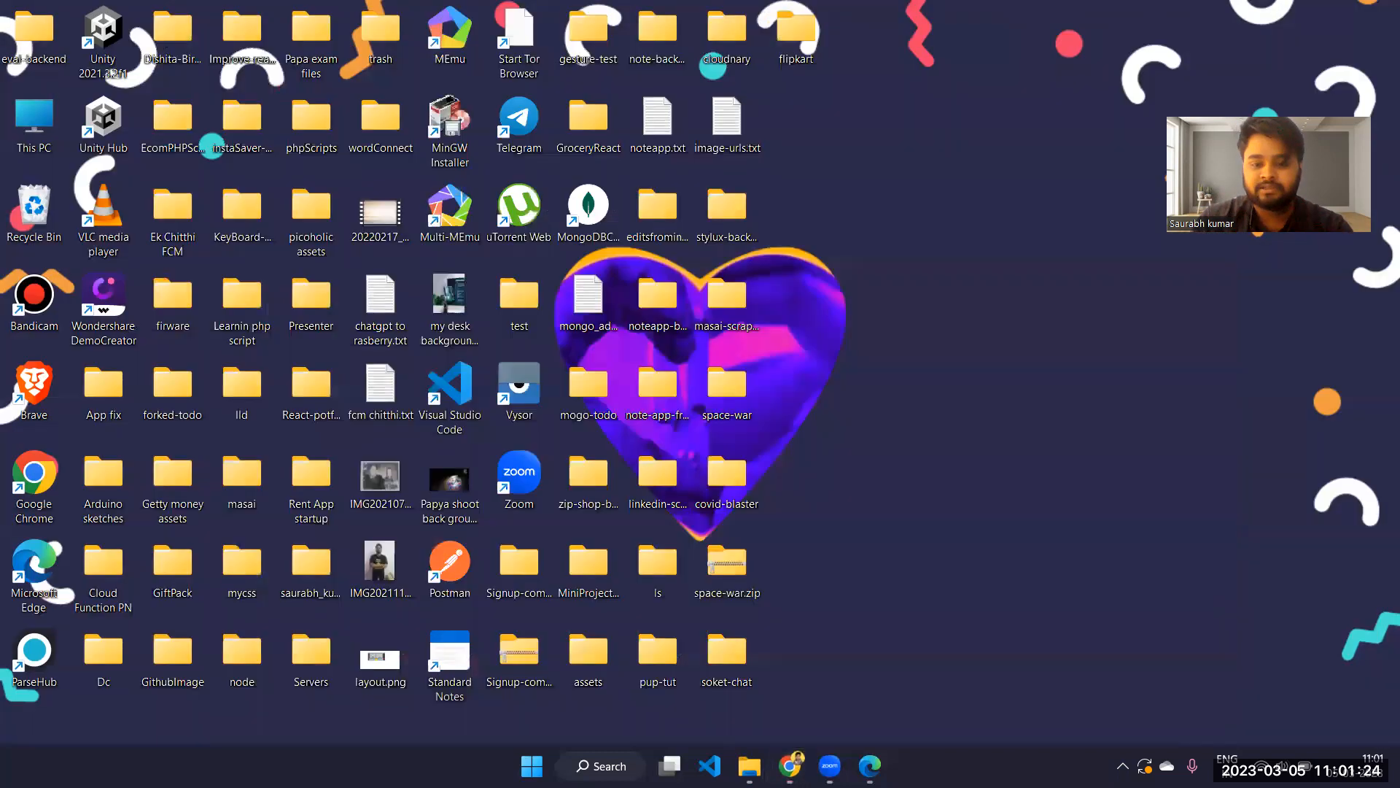
{"action": "mouse_move", "coordinate": [749, 765]}
{"action": "left_click", "coordinate": [700, 693]}
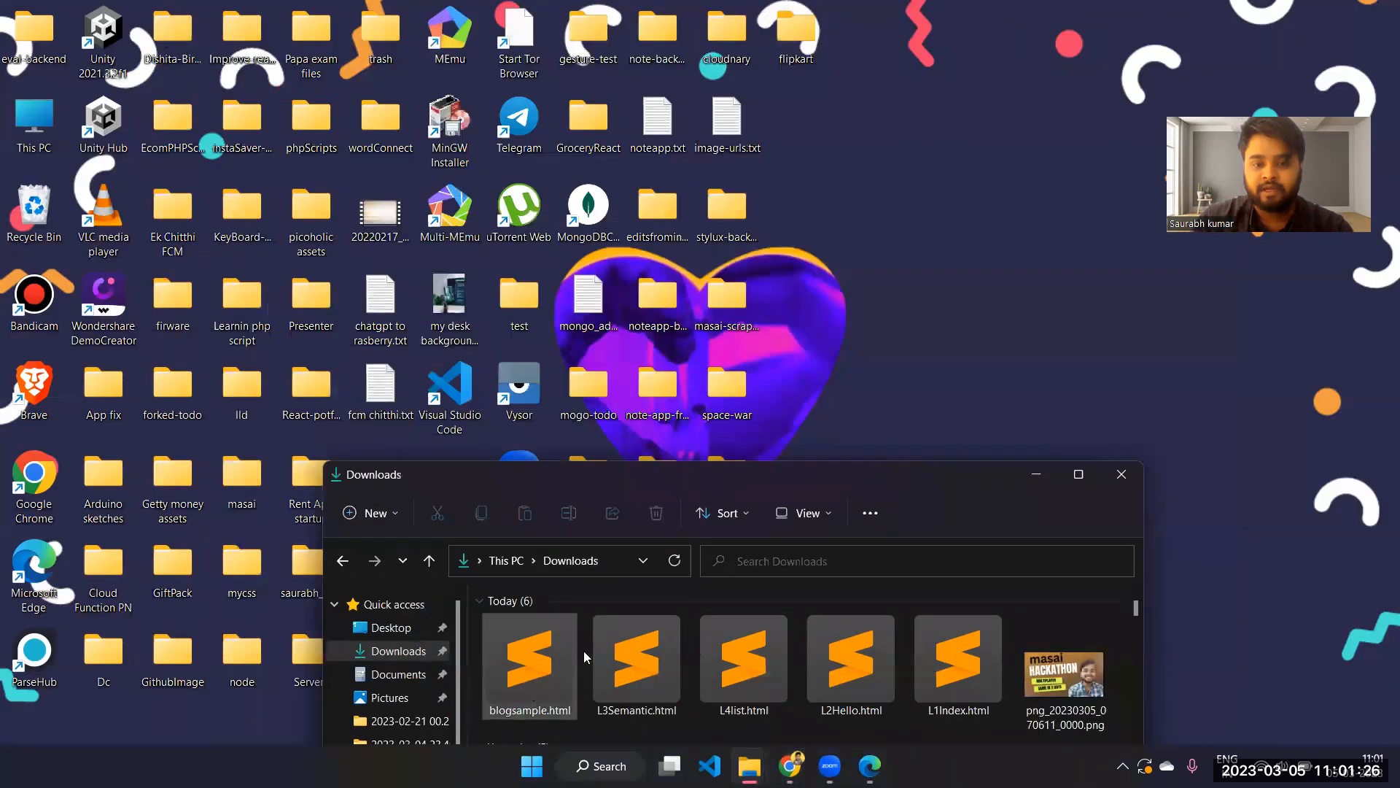
{"action": "left_click_drag", "start_coordinate": [763, 476], "coordinate": [731, 101]}
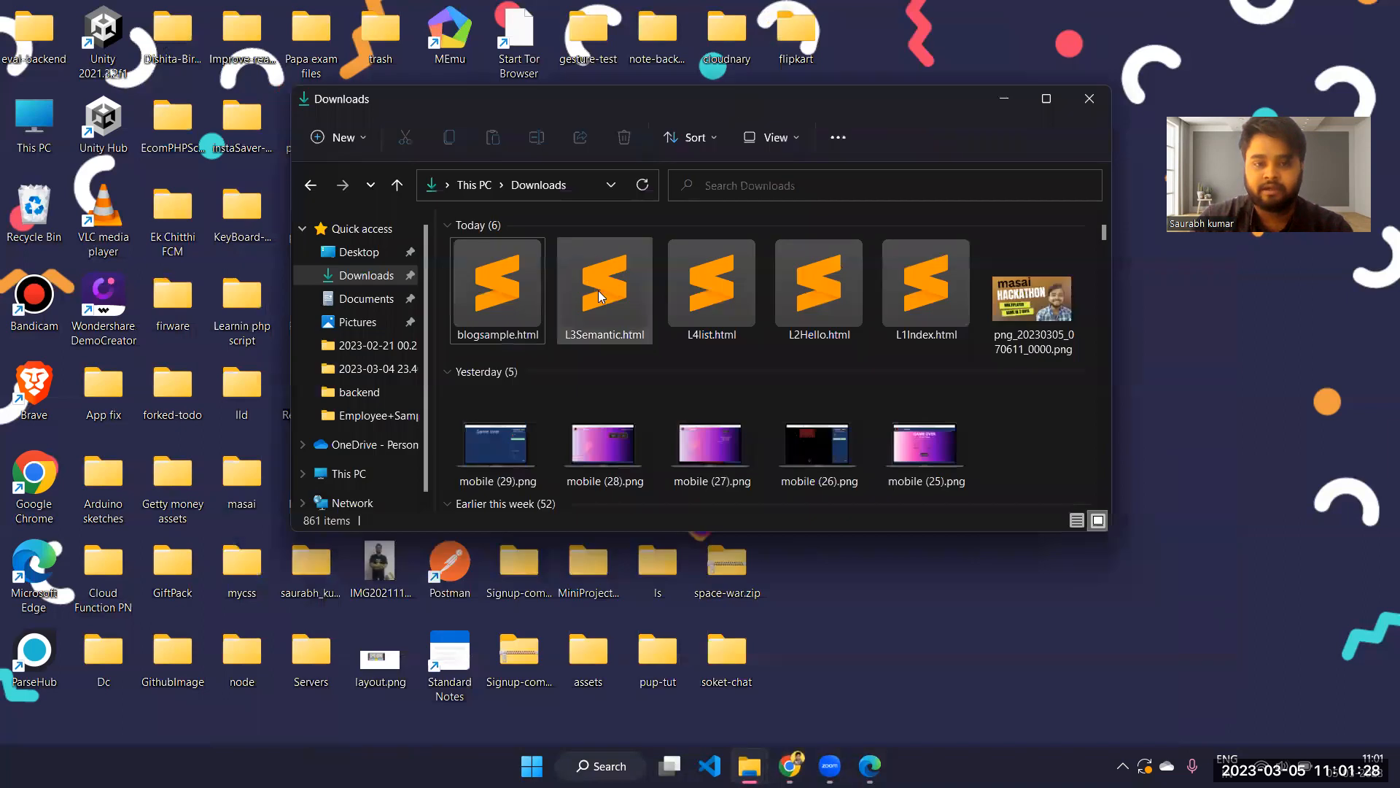
{"action": "left_click", "coordinate": [499, 312]}
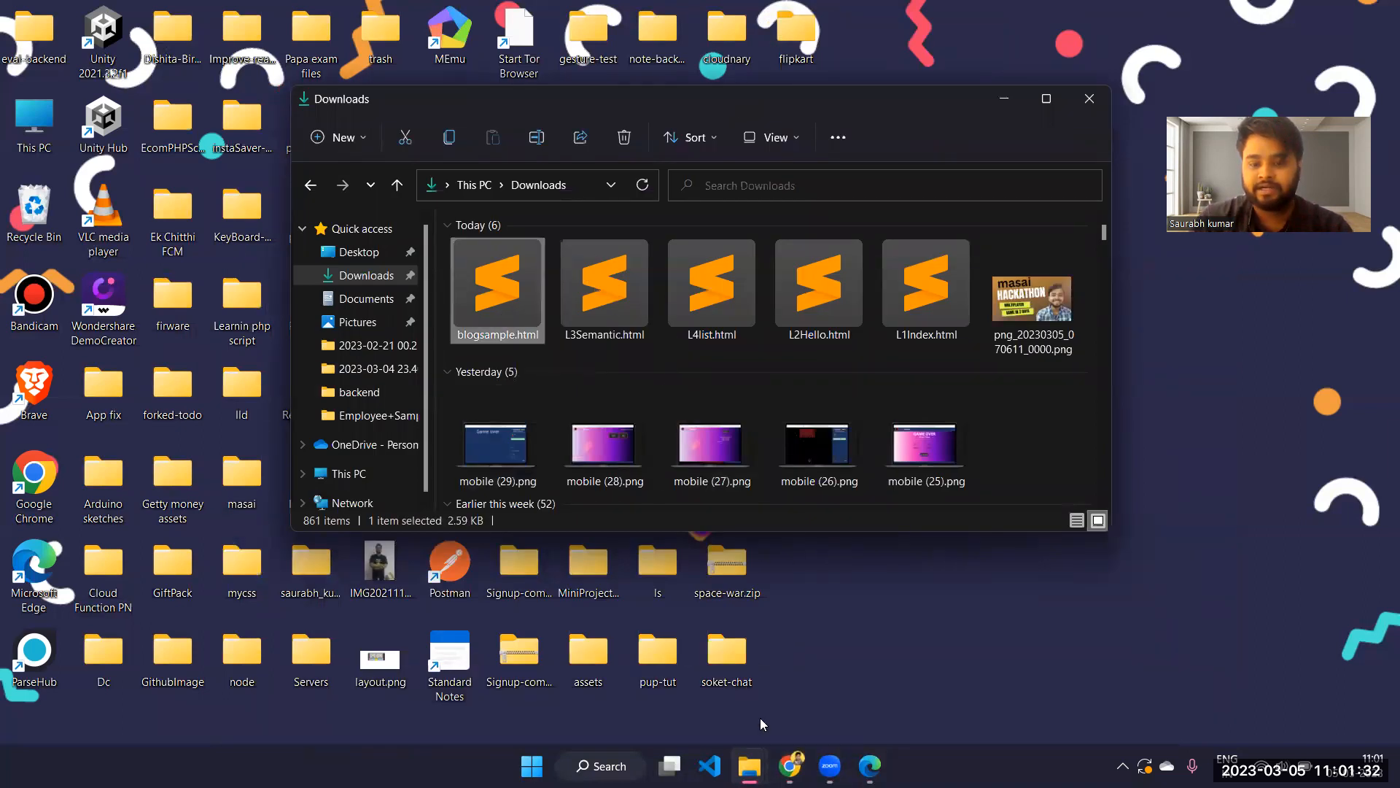
Switch back to Chrome, view the header and banner of the deployed Flipkart page, and minimize the browser again
{"action": "left_click", "coordinate": [790, 766]}
{"action": "scroll", "coordinate": [582, 319], "scroll_direction": "up", "scroll_amount": 4}
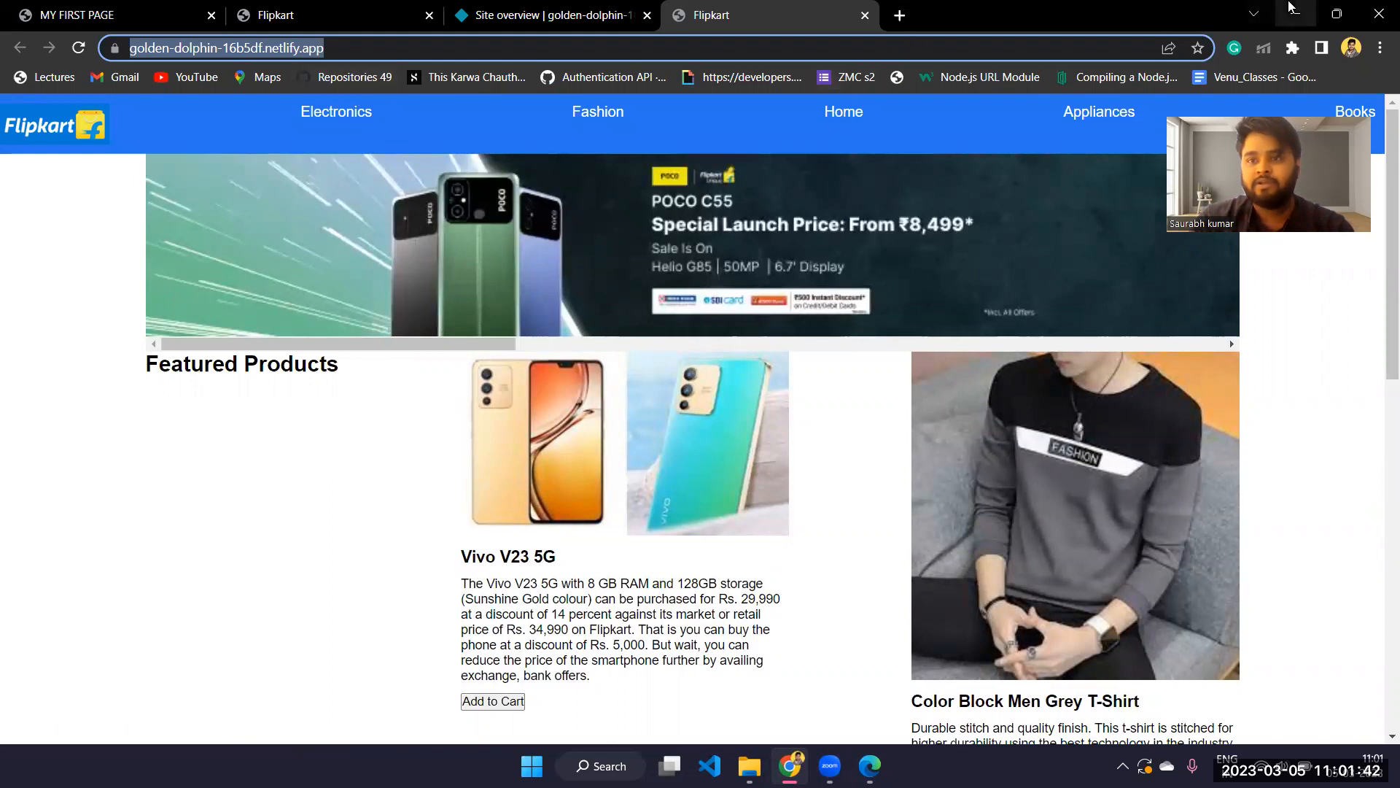
{"action": "left_click", "coordinate": [1337, 13]}
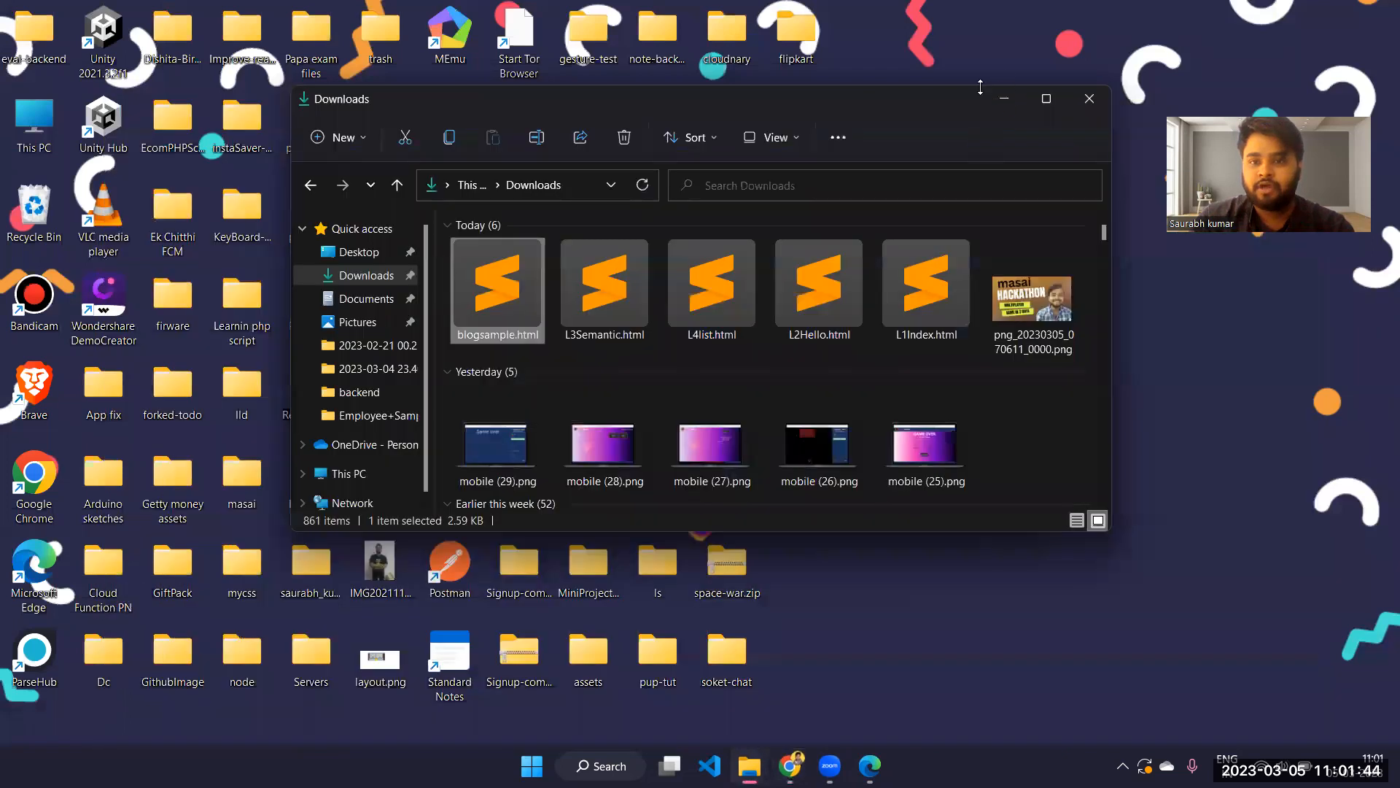
Minimize Downloads, open index.html from the flipkart folder in Sublime Text, and dismiss the update notice before minimizing the editor
{"action": "left_click_drag", "start_coordinate": [977, 94], "coordinate": [999, 100]}
{"action": "left_click", "coordinate": [1012, 102]}
{"action": "double_click", "coordinate": [781, 23]}
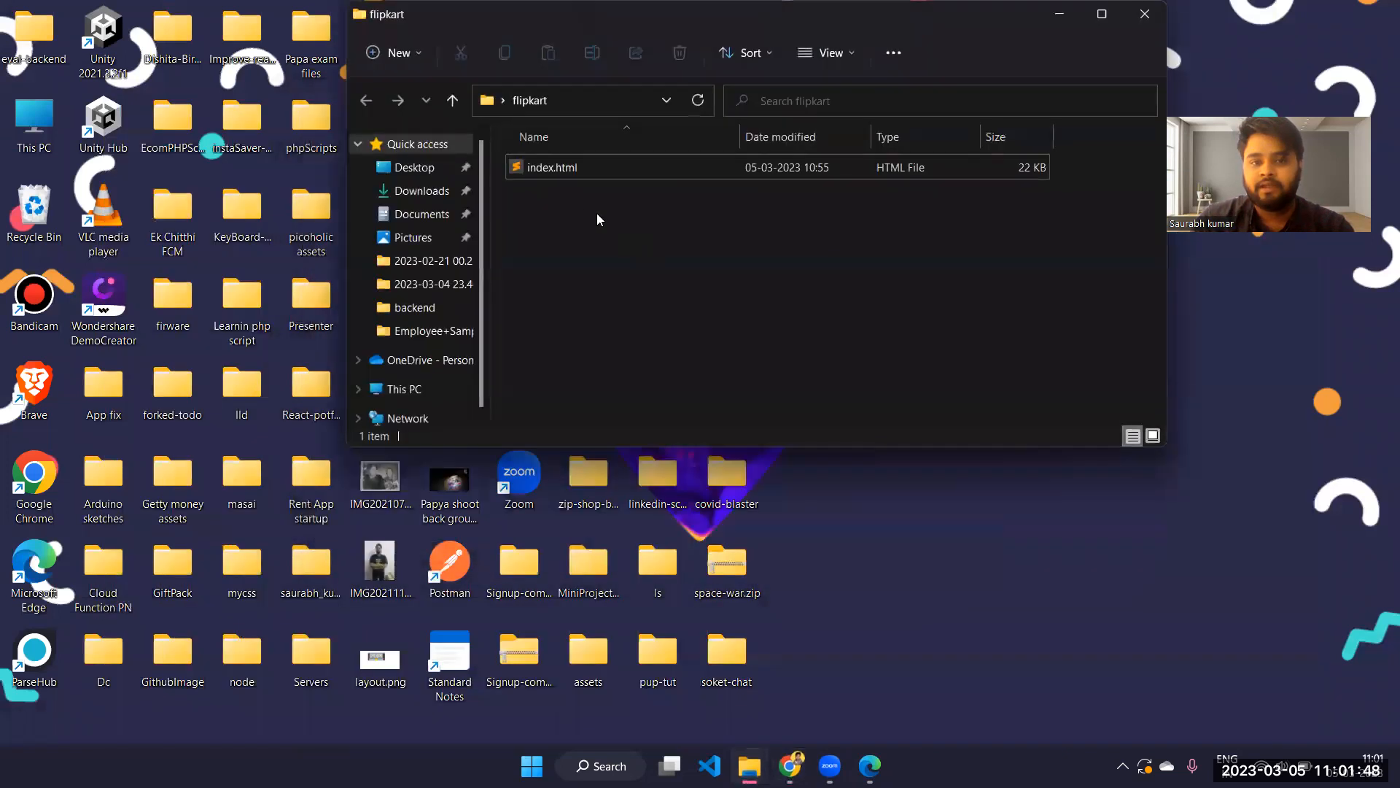
{"action": "double_click", "coordinate": [554, 168]}
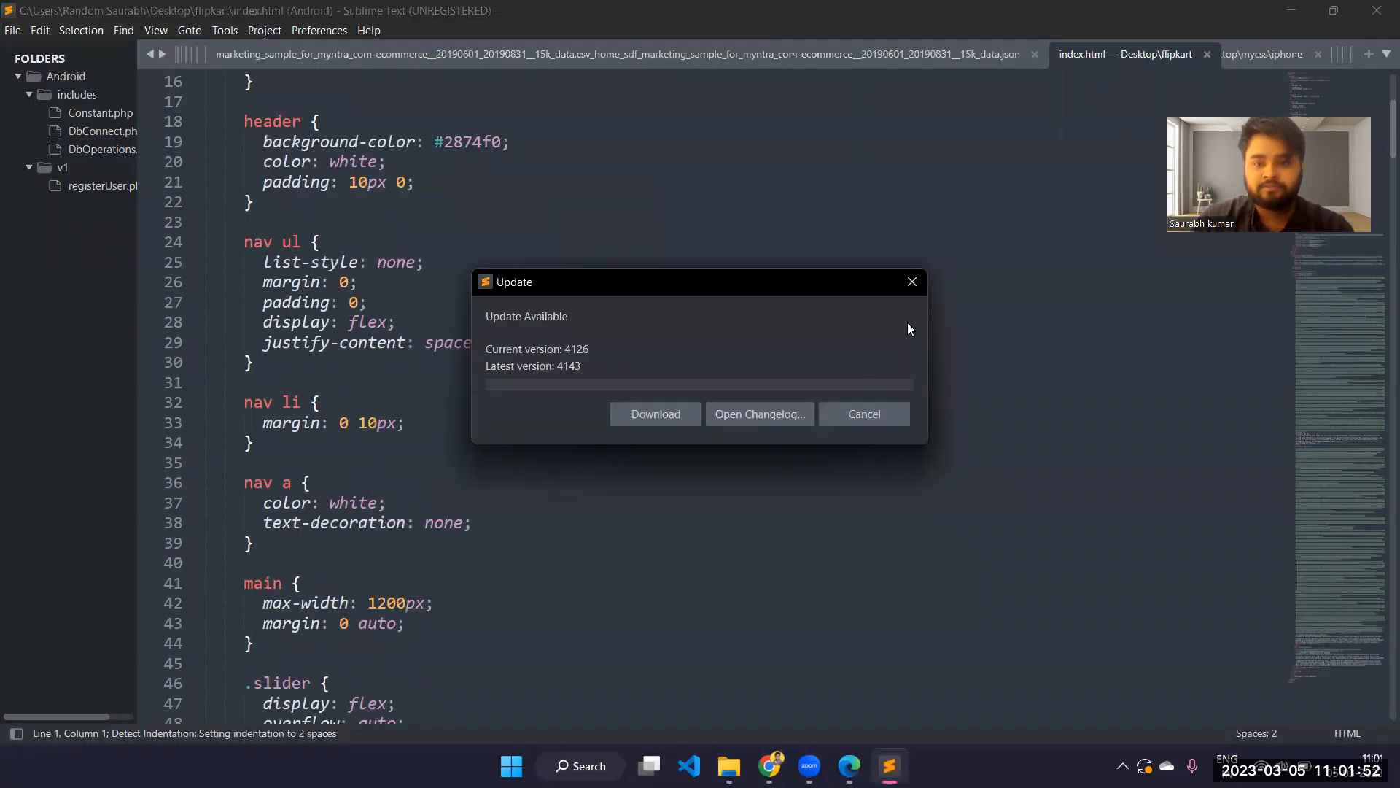
{"action": "left_click", "coordinate": [923, 275]}
{"action": "left_click", "coordinate": [1145, 14]}
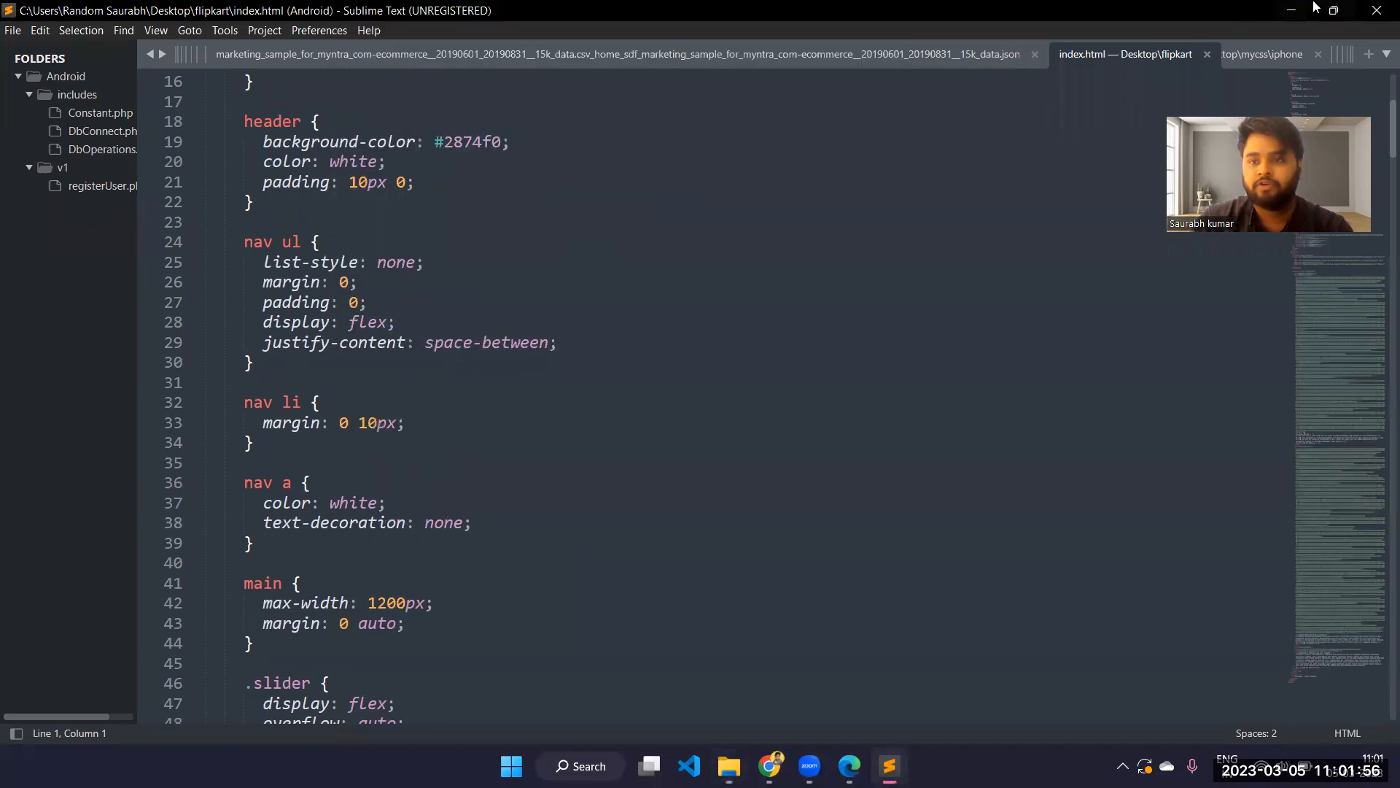
{"action": "left_click", "coordinate": [1291, 11]}
Open the desktop's flipkart folder in Visual Studio Code and add blogsample.html to it from the Downloads folder
{"action": "left_click_drag", "start_coordinate": [792, 40], "coordinate": [446, 416]}
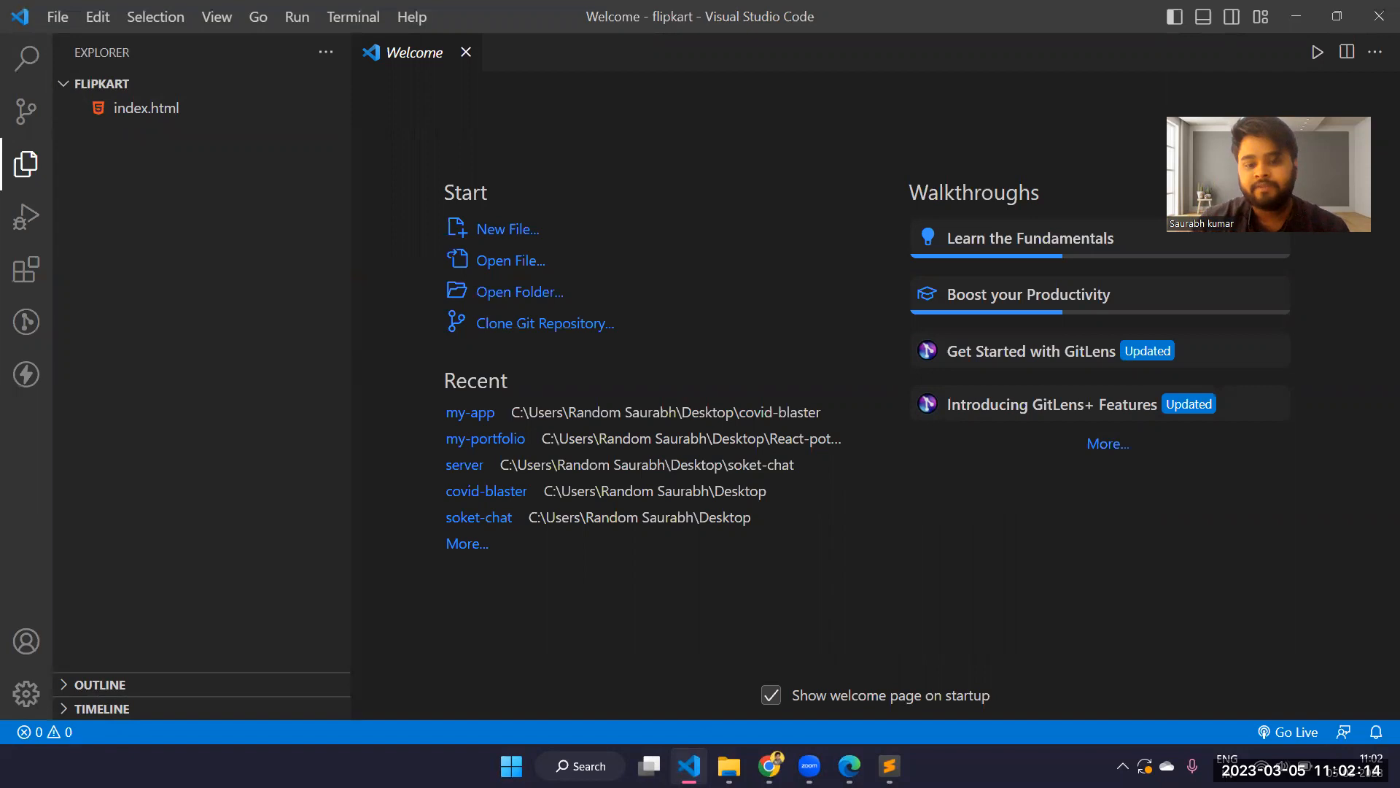
{"action": "left_click", "coordinate": [728, 766]}
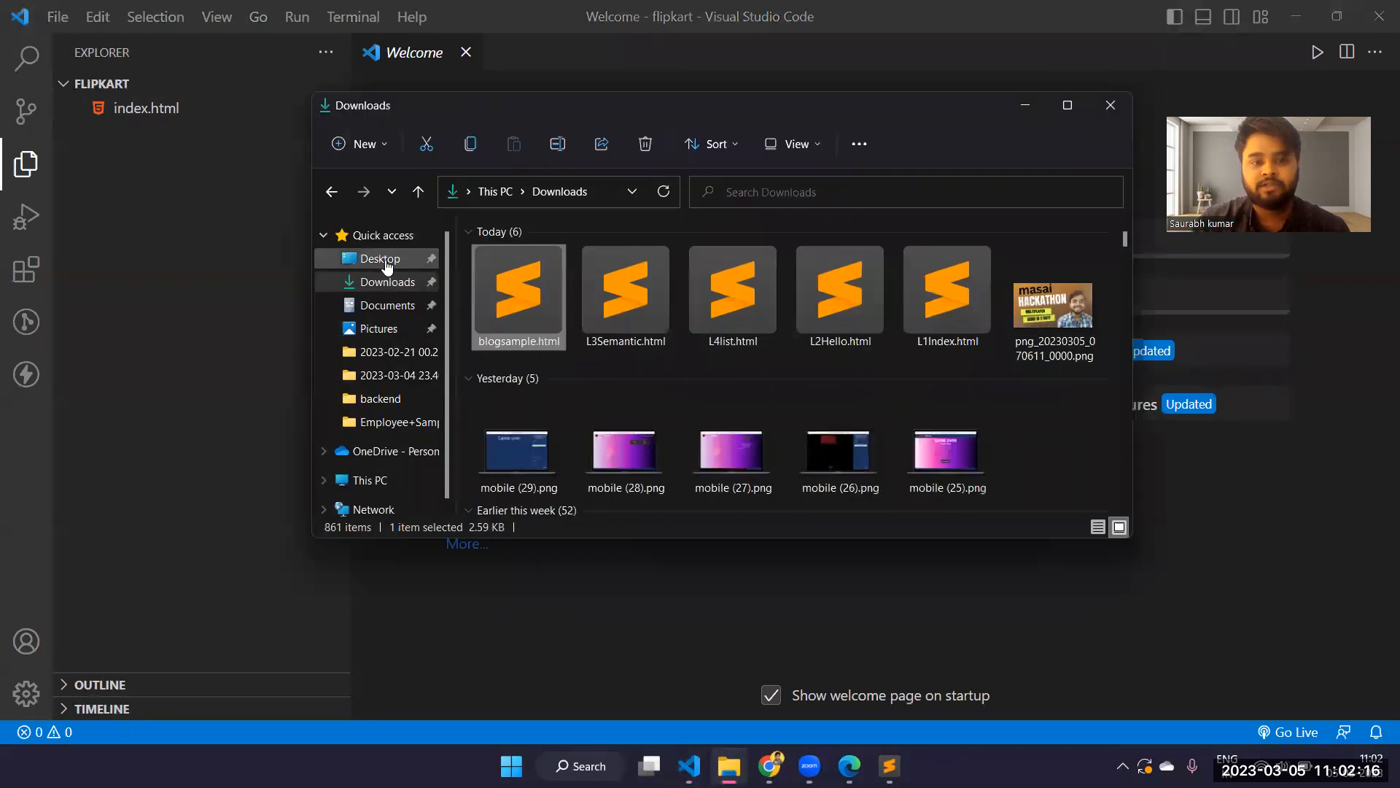
{"action": "scroll", "coordinate": [692, 315], "scroll_direction": "down", "scroll_amount": 1}
{"action": "scroll", "coordinate": [692, 315], "scroll_direction": "up", "scroll_amount": 1}
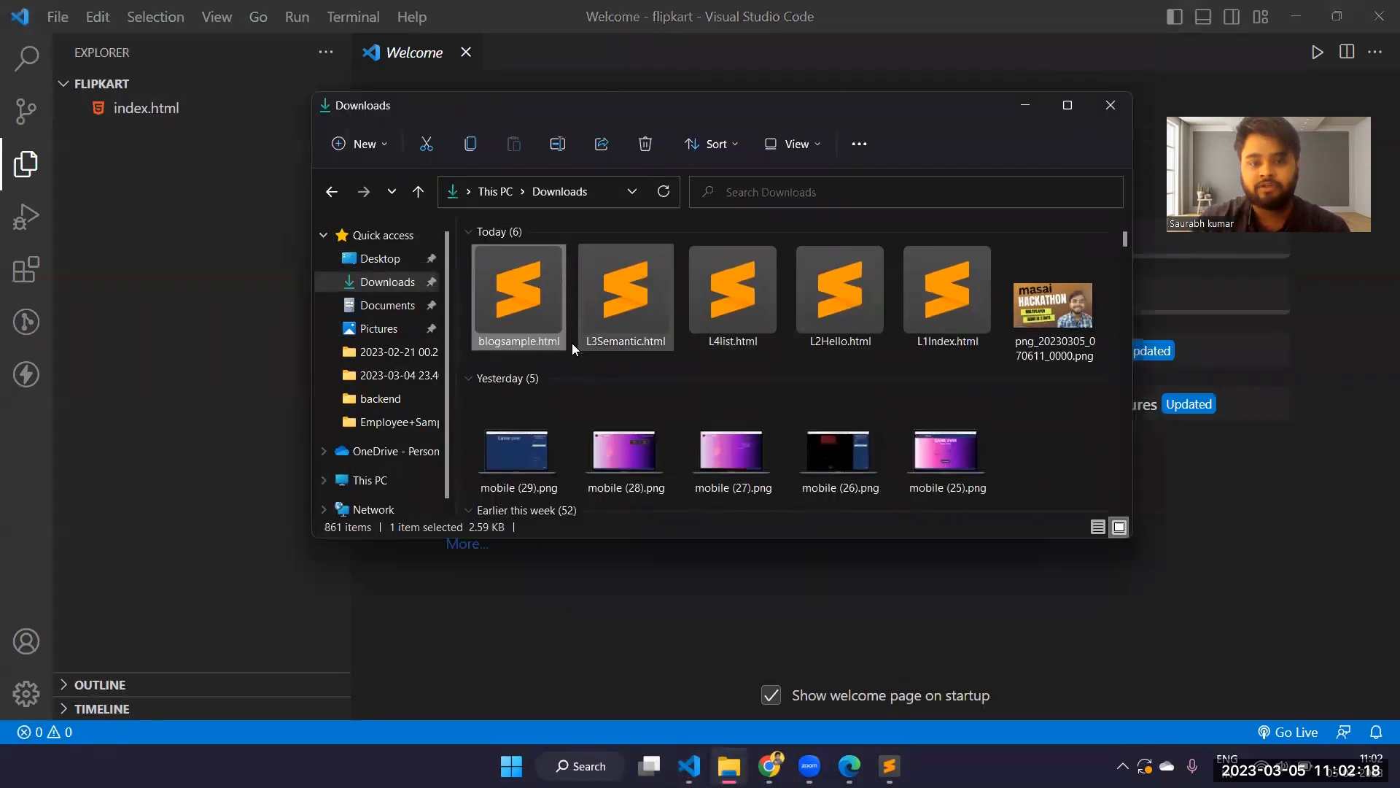
{"action": "left_click_drag", "start_coordinate": [515, 315], "coordinate": [182, 245]}
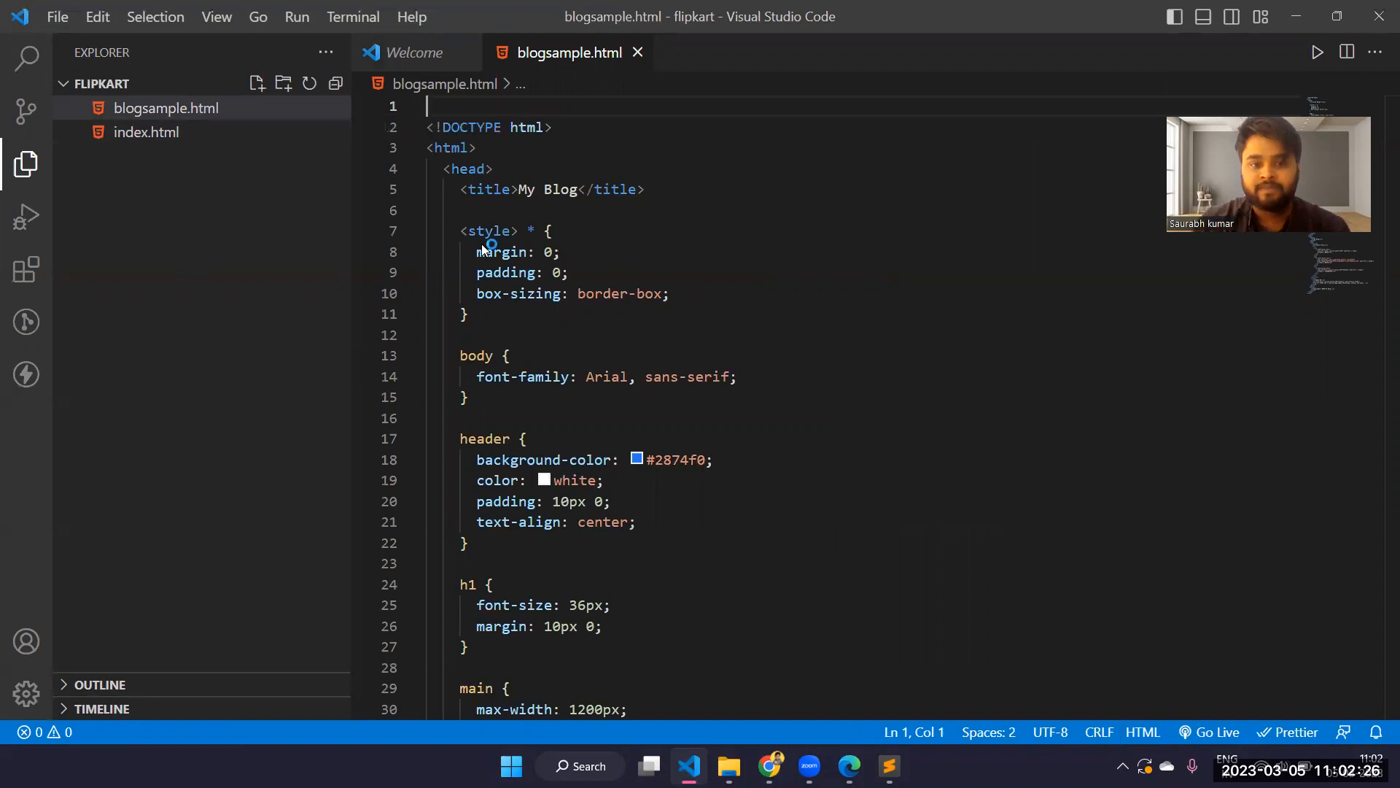
Examine the styles, post links, images and footer in the code of blogsample.html
{"action": "scroll", "coordinate": [595, 169], "scroll_direction": "down", "scroll_amount": 1}
{"action": "scroll", "coordinate": [595, 169], "scroll_direction": "down", "scroll_amount": 20}
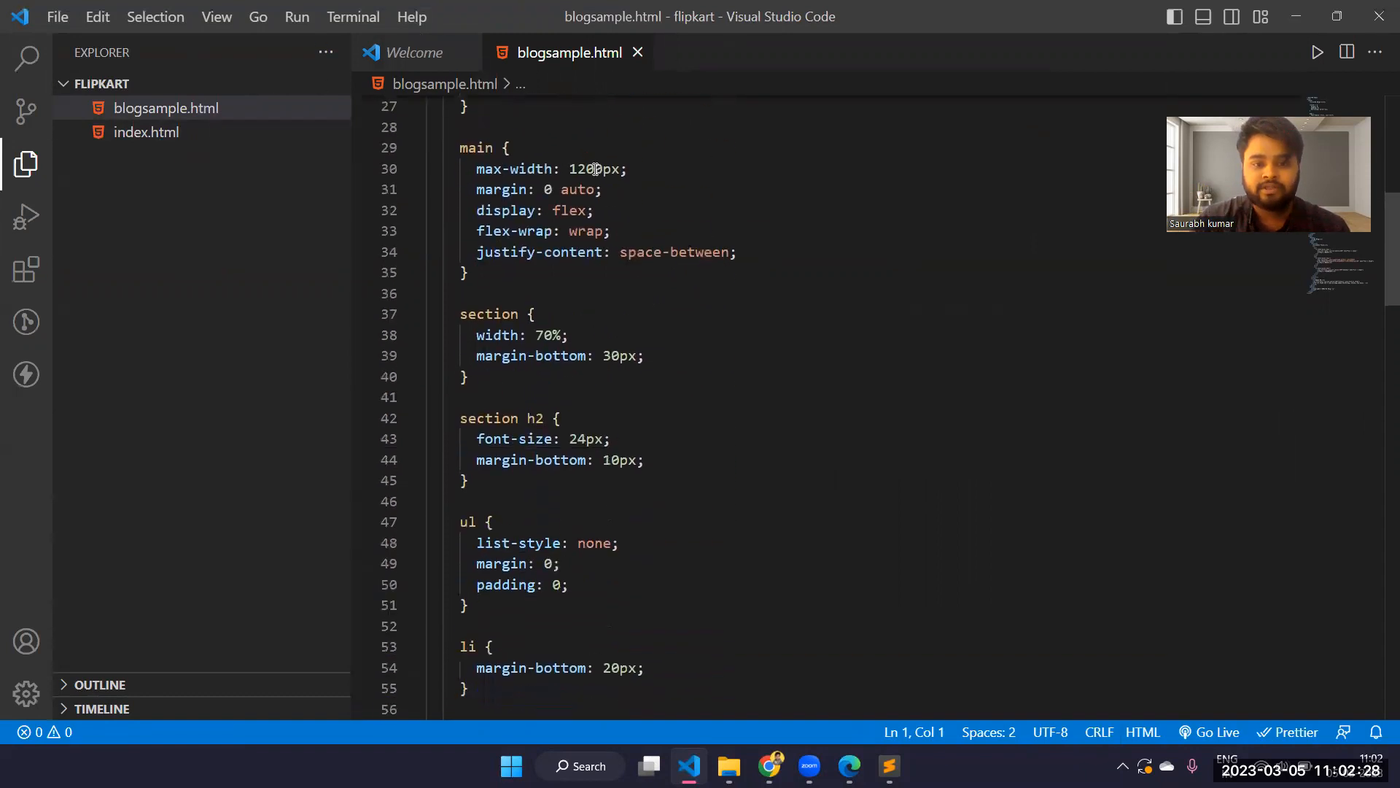
{"action": "scroll", "coordinate": [595, 169], "scroll_direction": "down", "scroll_amount": 2}
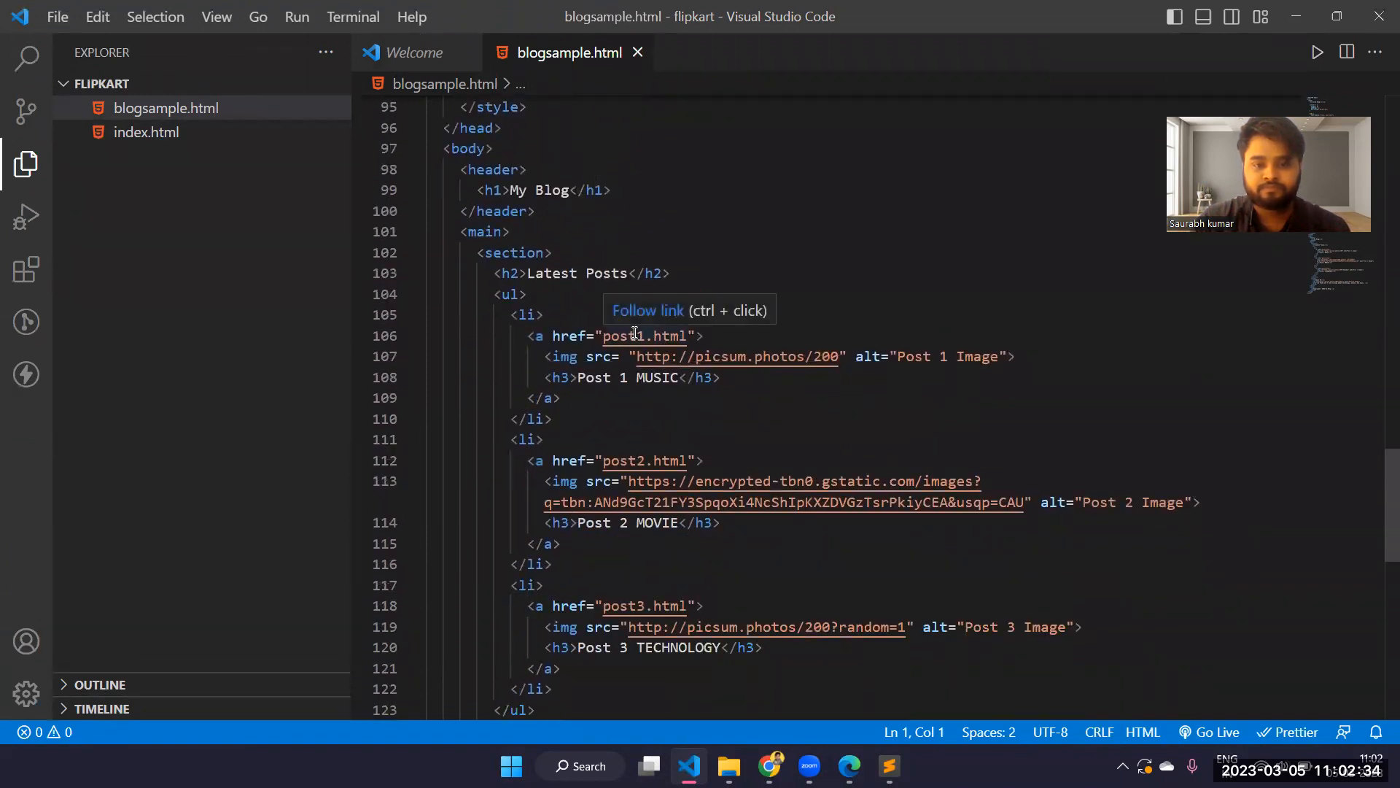
{"action": "scroll", "coordinate": [694, 268], "scroll_direction": "up", "scroll_amount": 2}
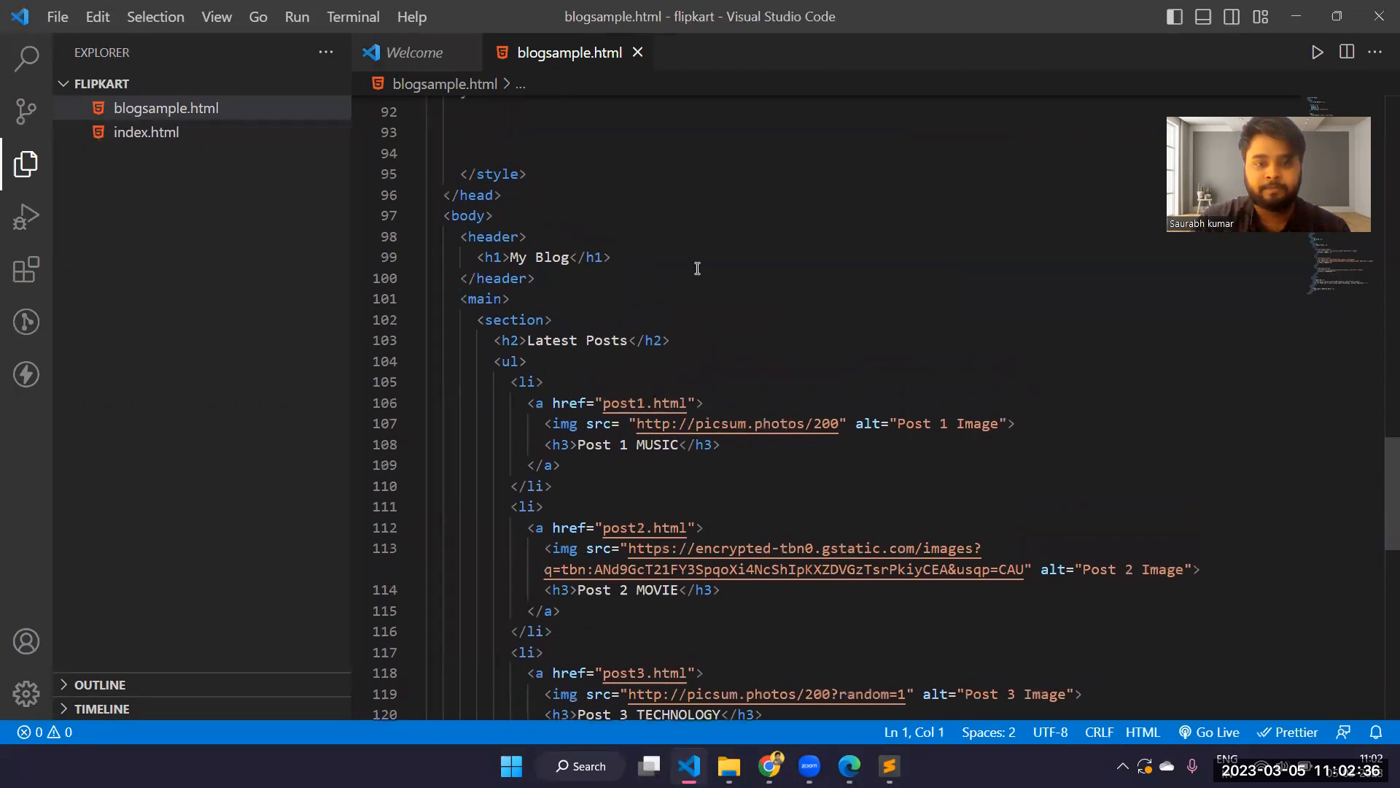
{"action": "scroll", "coordinate": [665, 317], "scroll_direction": "up", "scroll_amount": 1}
{"action": "scroll", "coordinate": [665, 317], "scroll_direction": "down", "scroll_amount": 1}
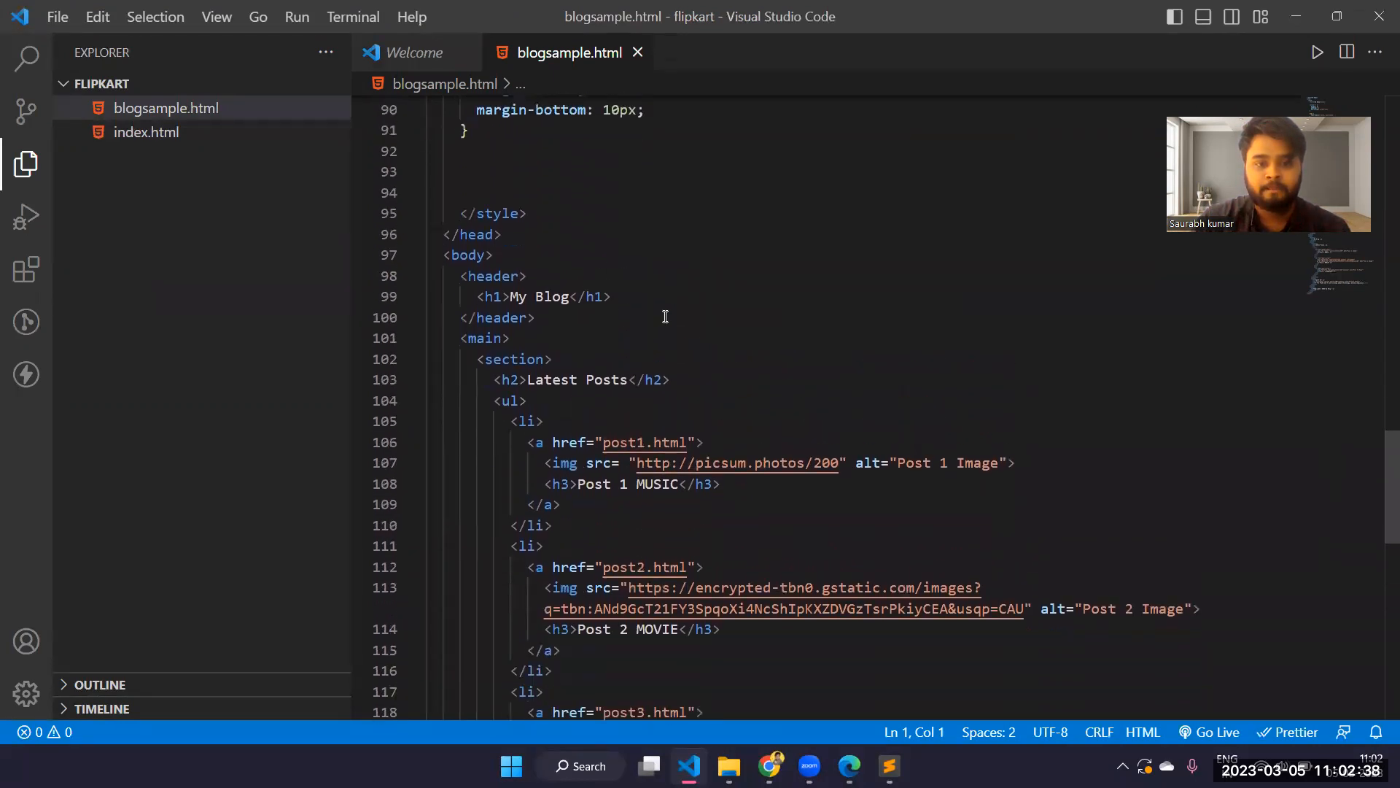
{"action": "scroll", "coordinate": [665, 317], "scroll_direction": "down", "scroll_amount": 8}
{"action": "scroll", "coordinate": [665, 316], "scroll_direction": "up", "scroll_amount": 2}
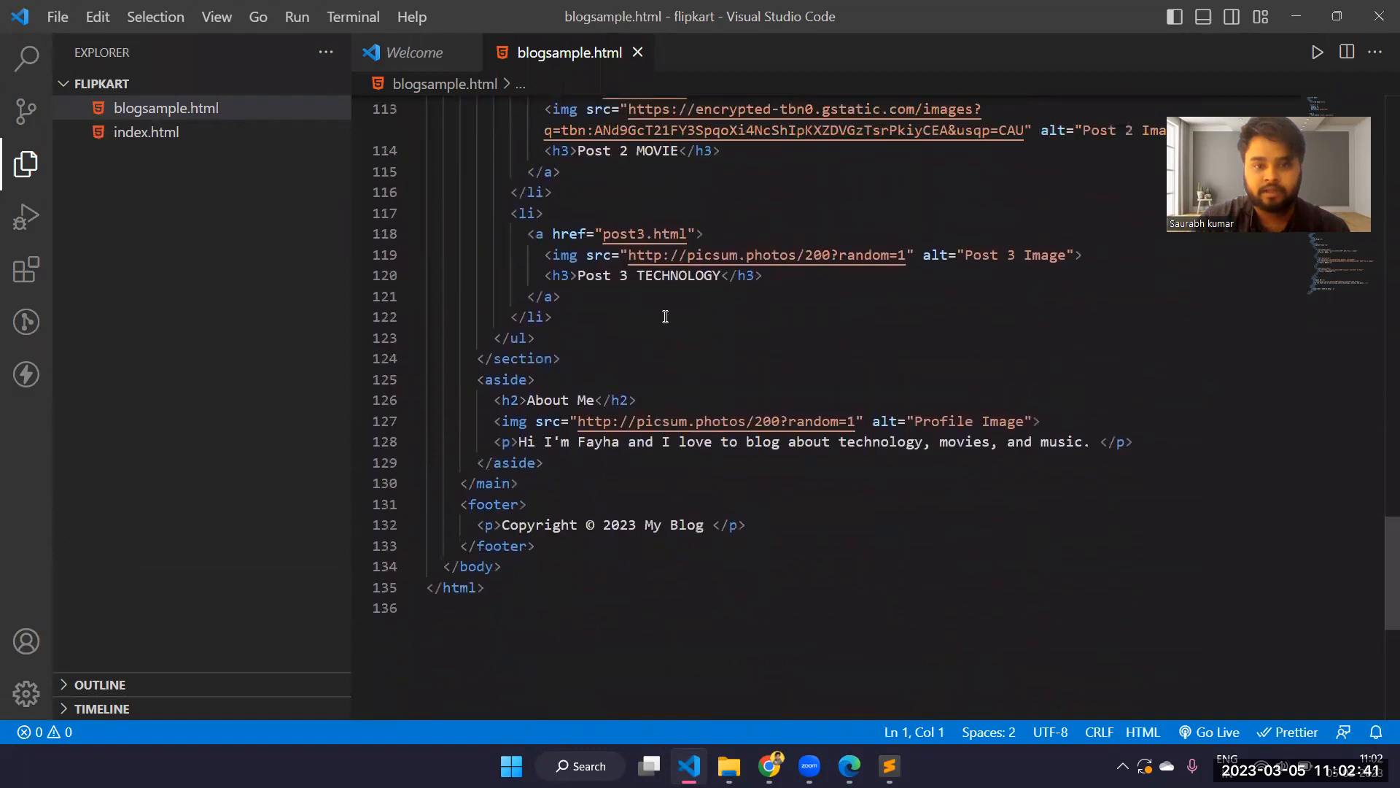
Open index.html and delete the # placeholder from the Home link's href in the header navigation
{"action": "left_click", "coordinate": [157, 134]}
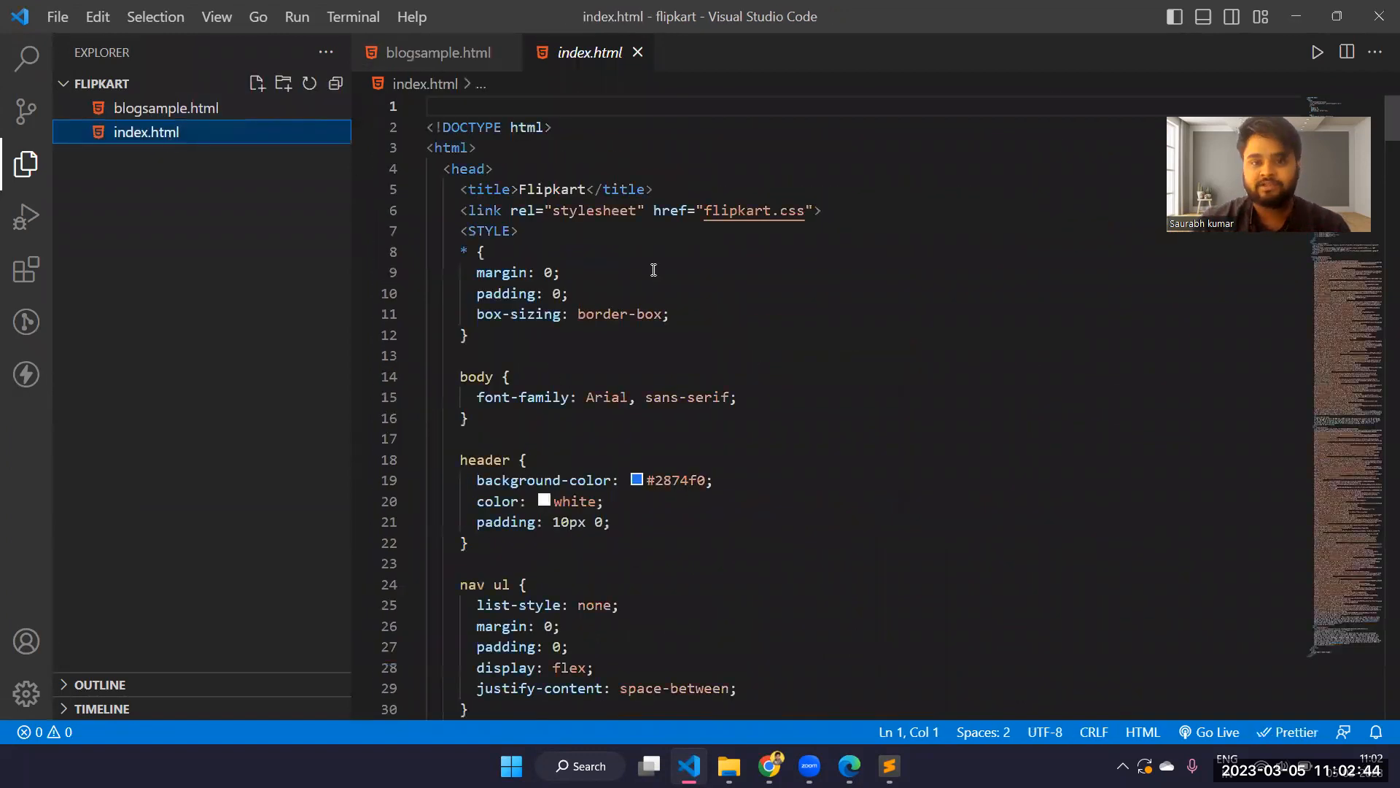
{"action": "scroll", "coordinate": [654, 270], "scroll_direction": "down", "scroll_amount": 6}
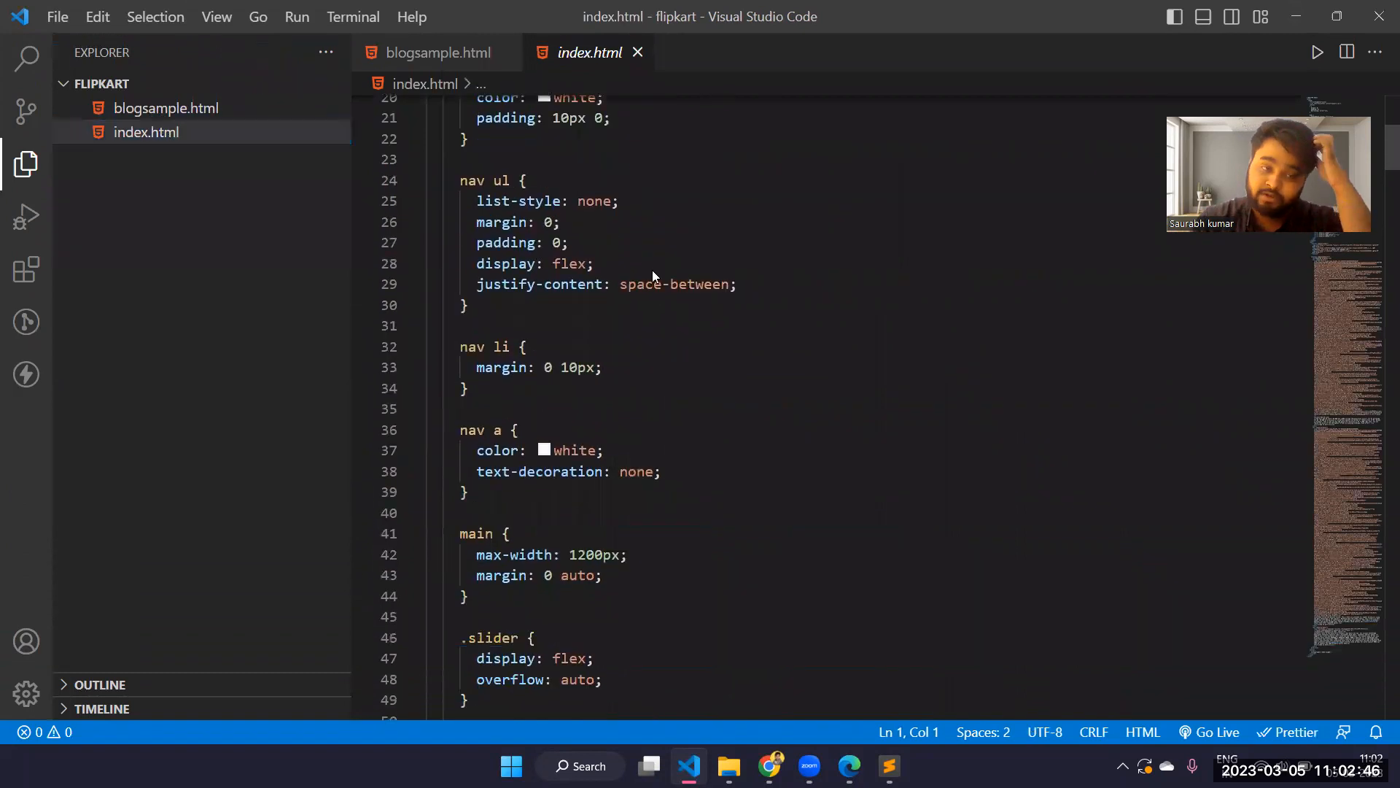
{"action": "right_click", "coordinate": [652, 270]}
{"action": "left_click", "coordinate": [631, 316]}
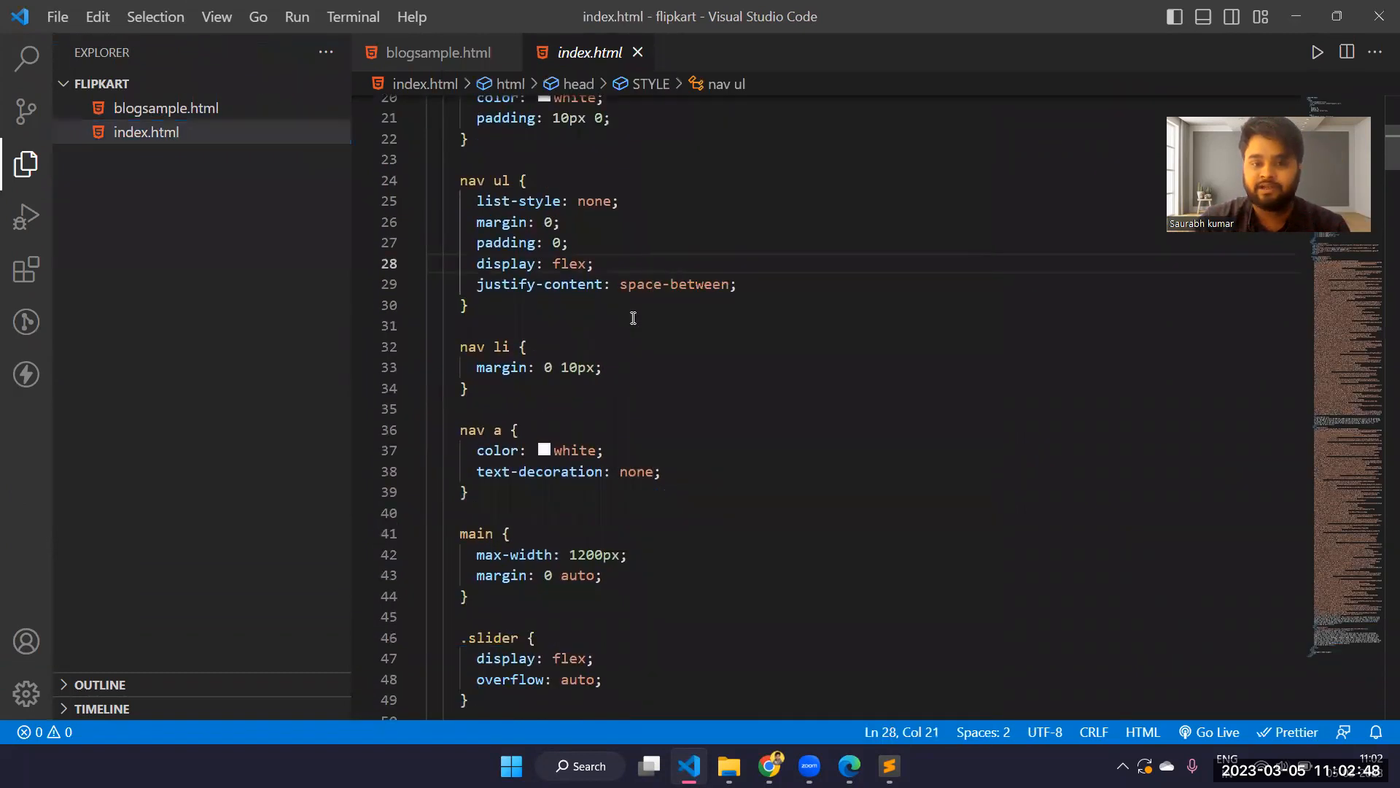
{"action": "scroll", "coordinate": [633, 317], "scroll_direction": "down", "scroll_amount": 13}
{"action": "scroll", "coordinate": [633, 317], "scroll_direction": "down", "scroll_amount": 9}
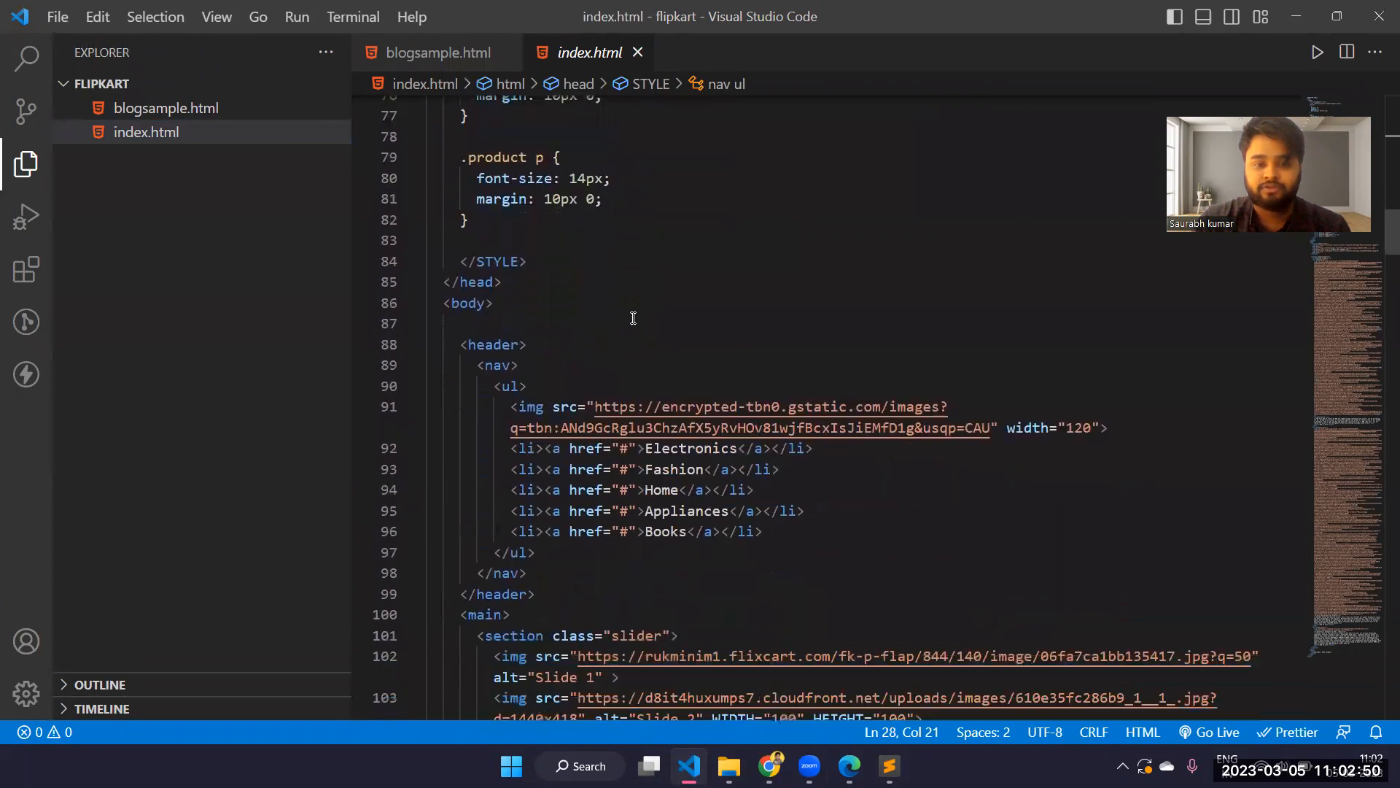
{"action": "left_click", "coordinate": [626, 266]}
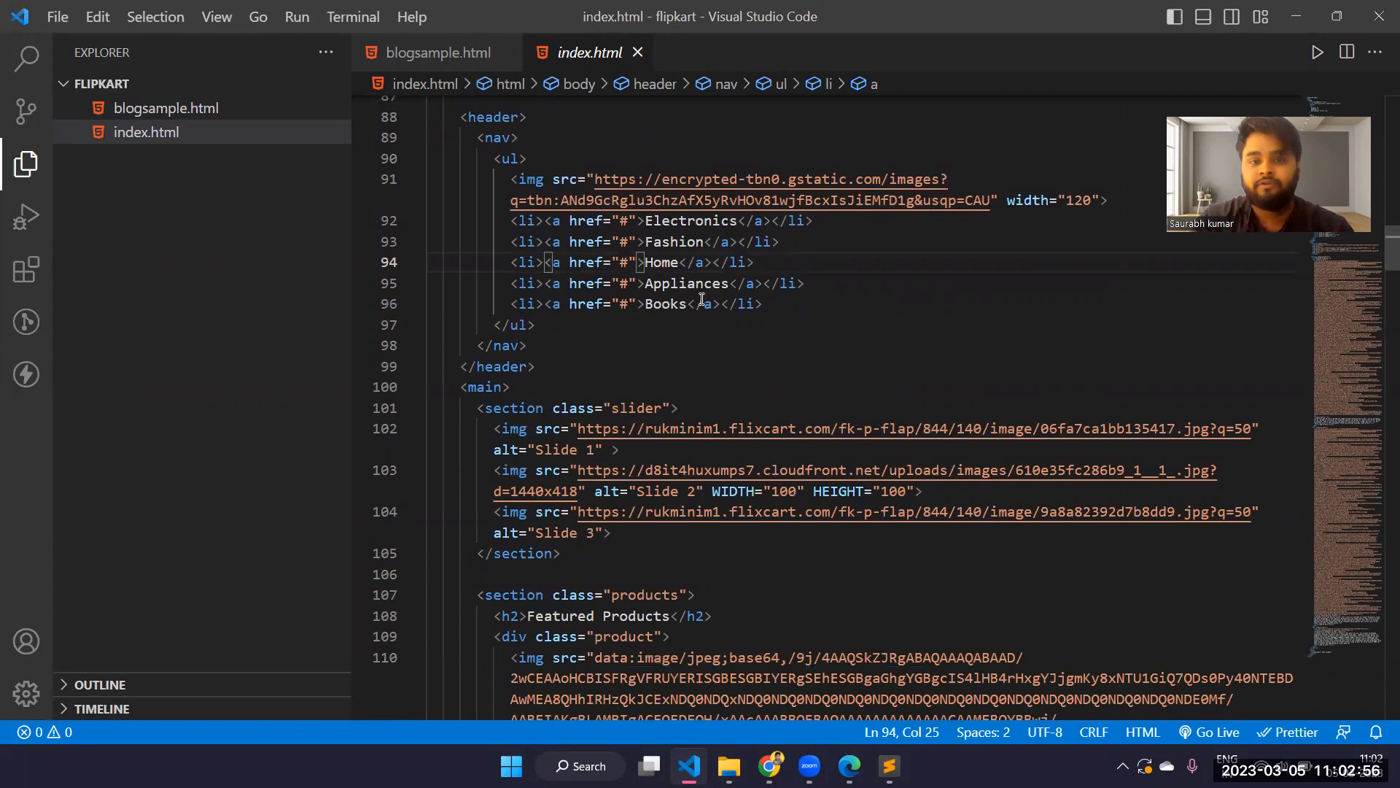
{"action": "key", "text": "BackSpace"}
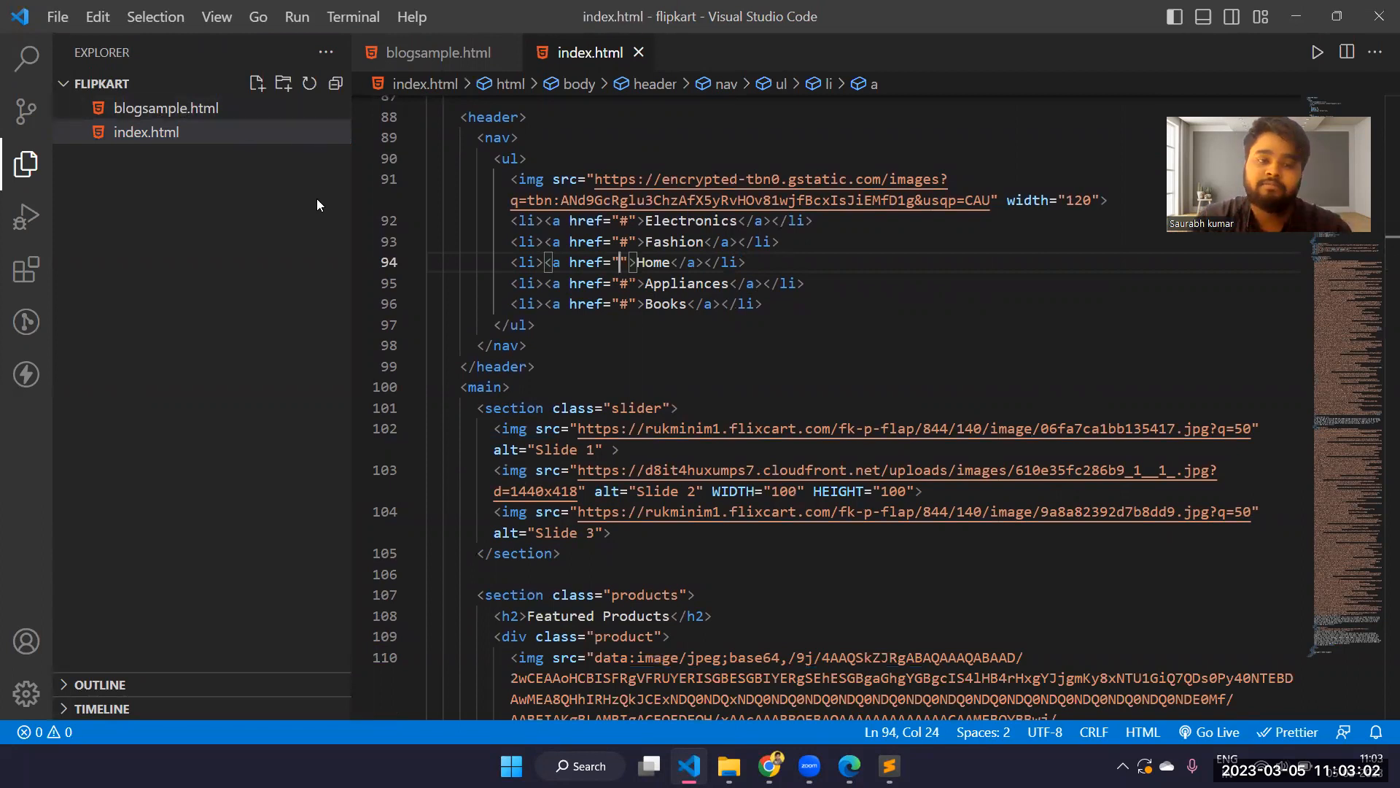
Set the Home link's href in index.html to ./blogsample.html
{"action": "right_click", "coordinate": [227, 107]}
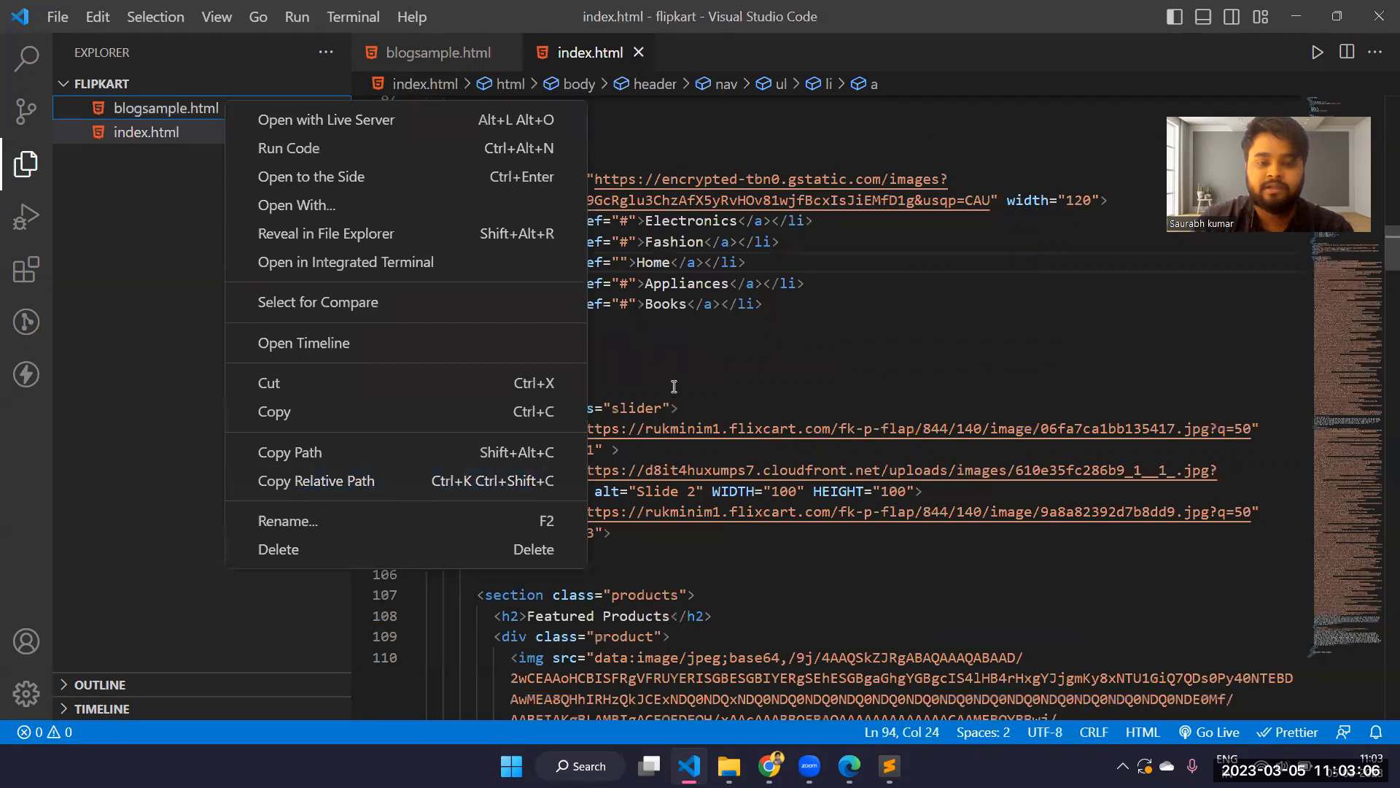
{"action": "left_click", "coordinate": [681, 407]}
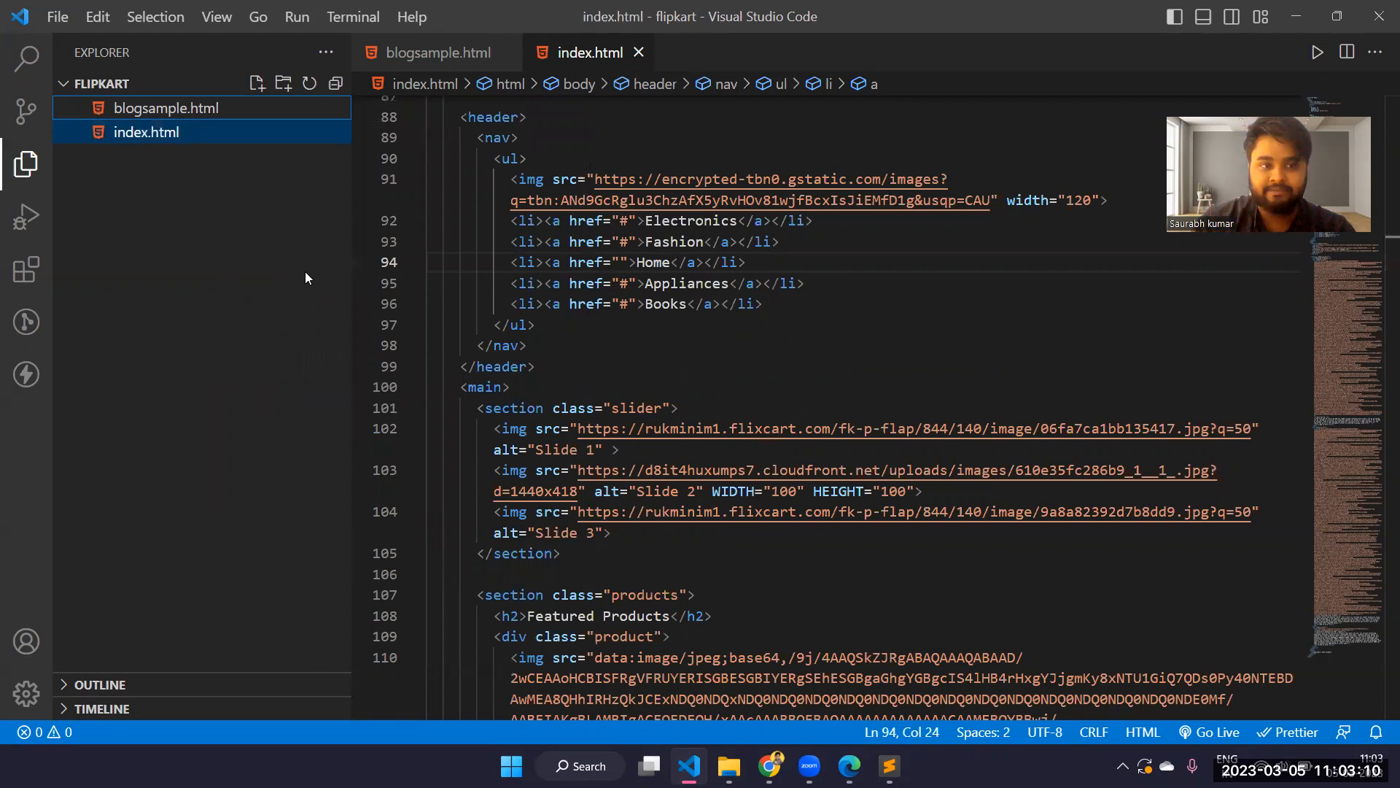
{"action": "left_click", "coordinate": [621, 259]}
{"action": "type", "text": "./"}
{"action": "type", "text": "blogsa"}
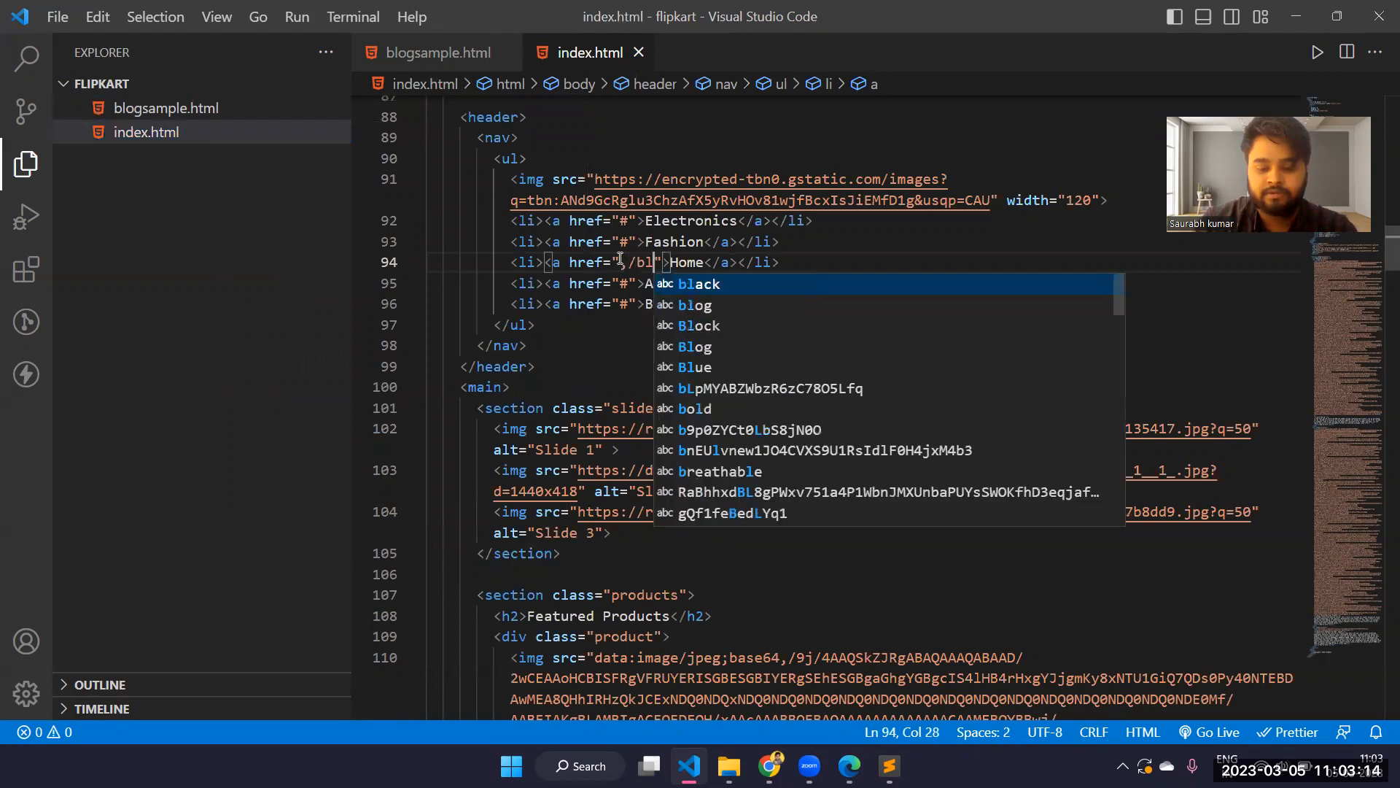
{"action": "type", "text": "mple.h"}
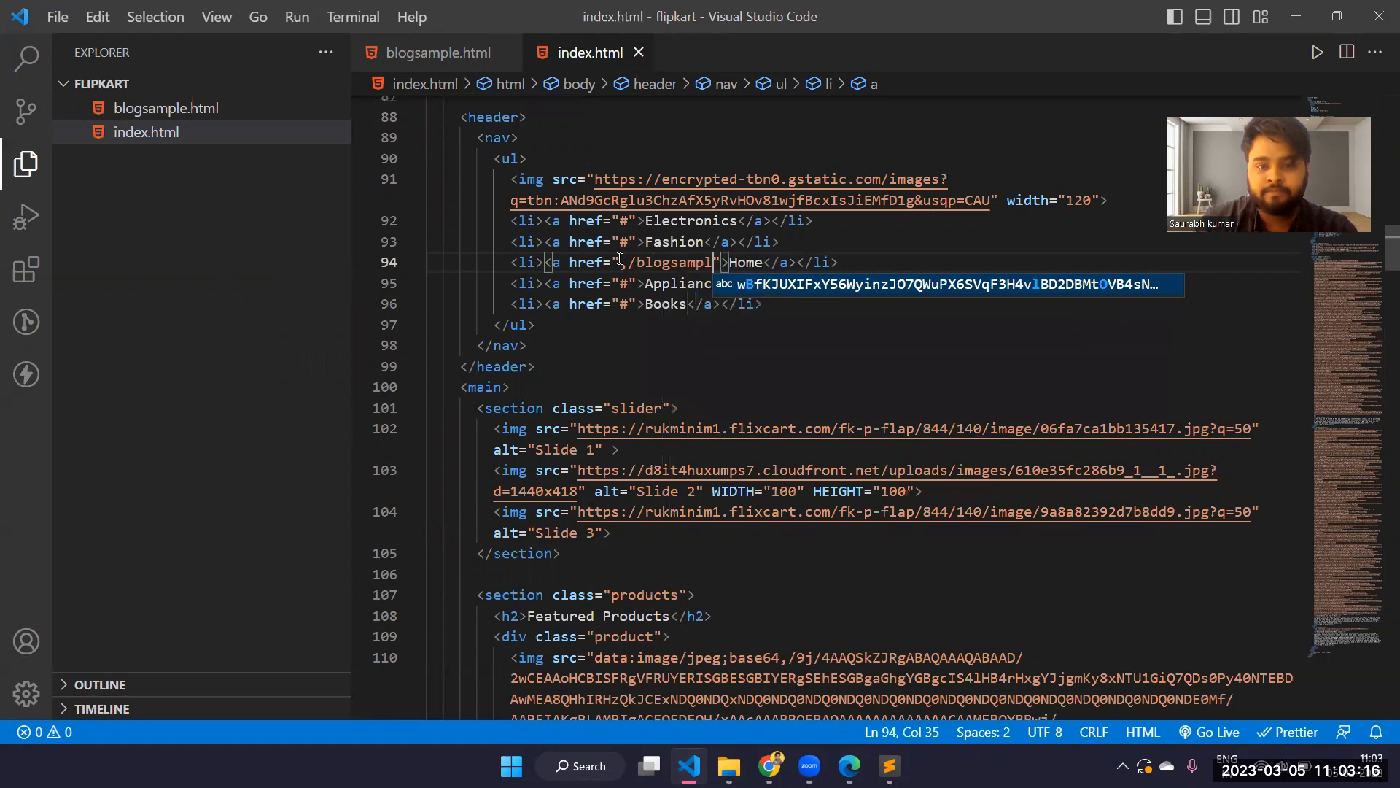
{"action": "type", "text": "tml"}
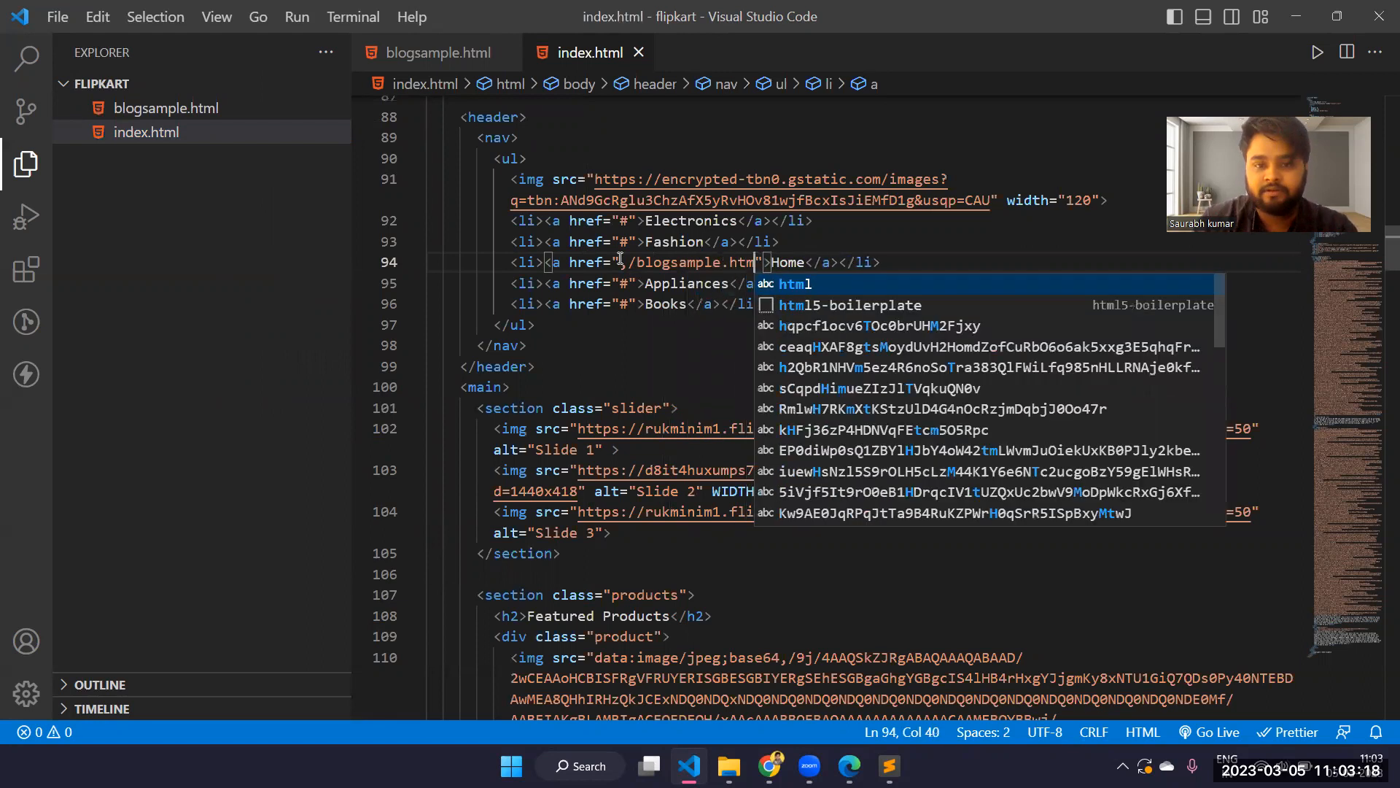
{"action": "key", "text": "Escape"}
{"action": "left_click", "coordinate": [583, 312]}
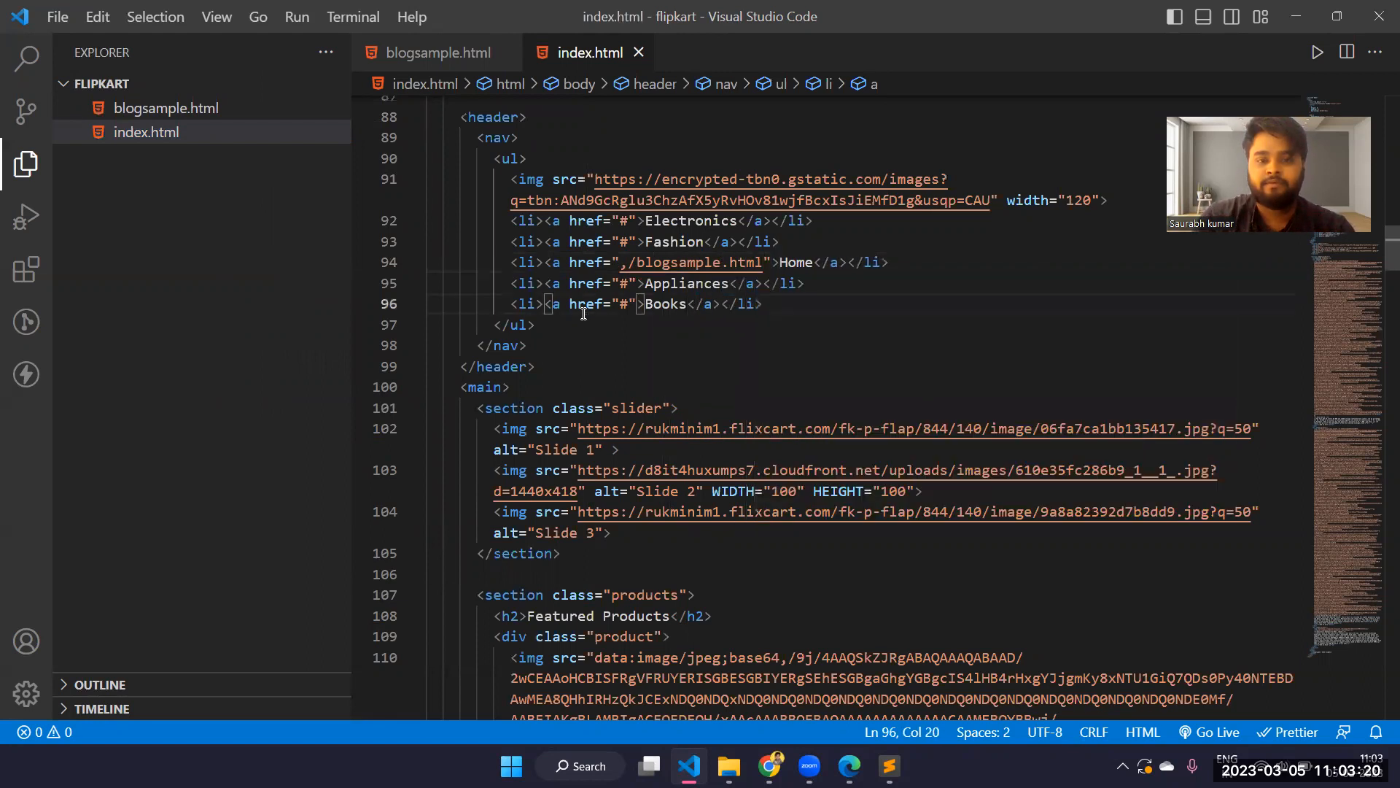
Correct the Home link's href in index.html to /blogsample.html and minimize the code editor
{"action": "left_click", "coordinate": [628, 262]}
{"action": "key", "text": "BackSpace"}
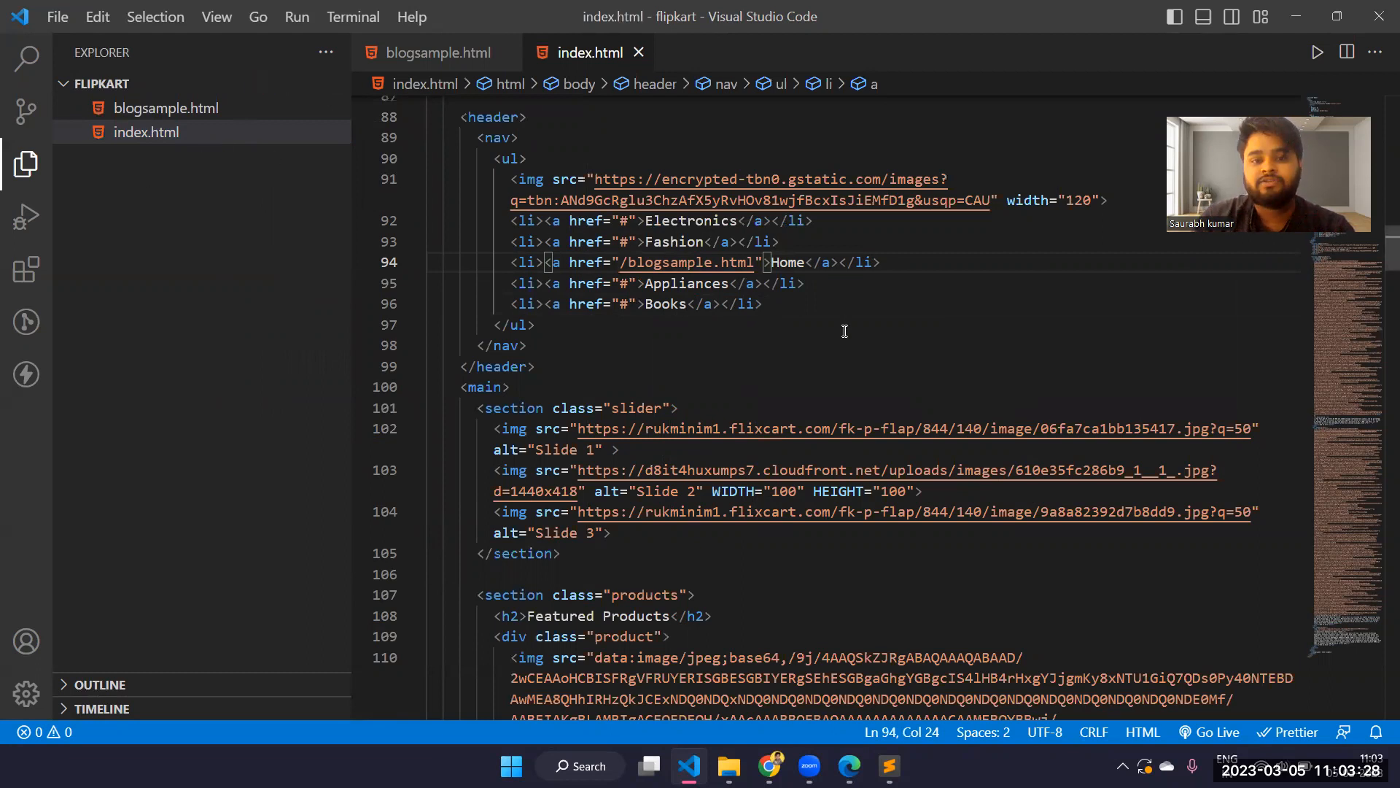
{"action": "left_click", "coordinate": [1293, 14]}
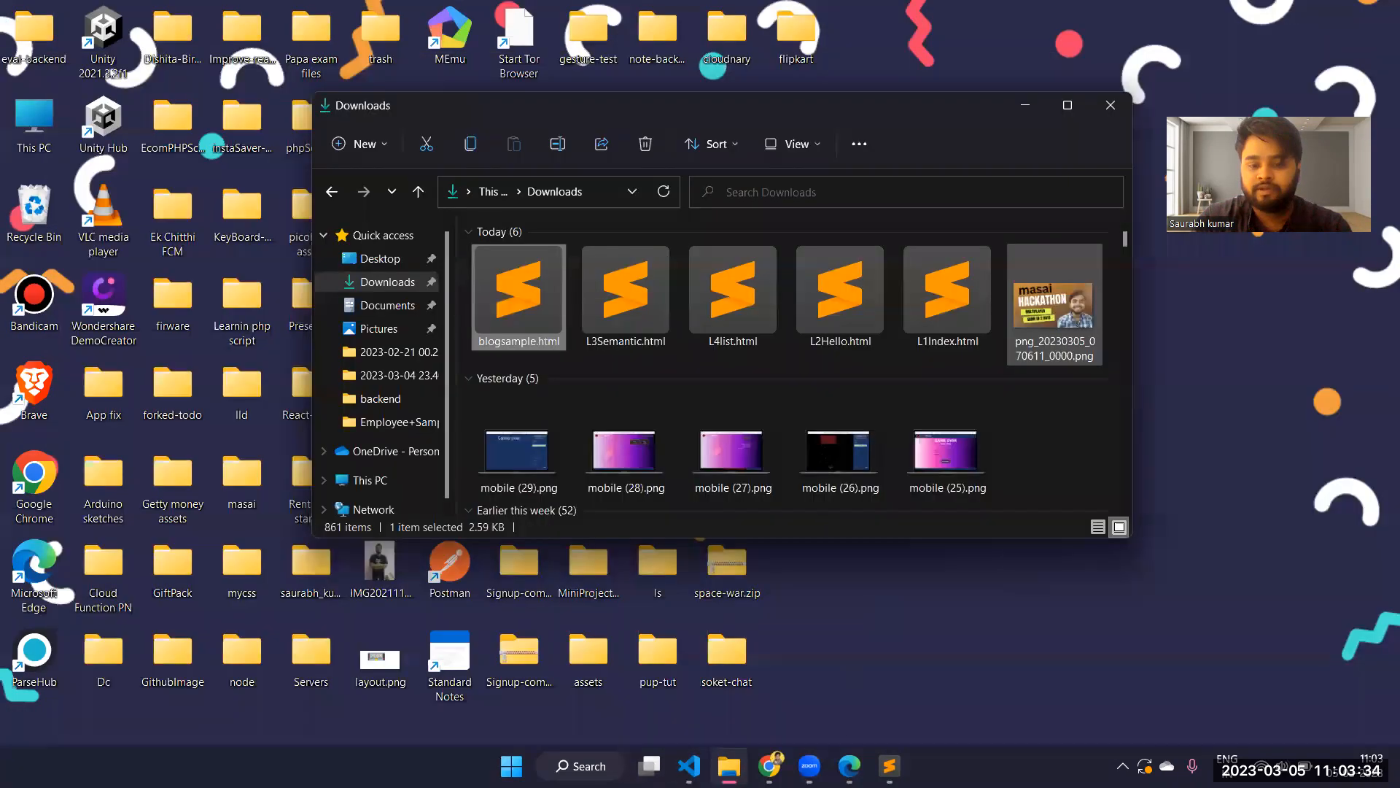
Switch to Chrome and open the golden-dolphin-16b5df site's Deploys page in Netlify at the folder upload area
{"action": "left_click", "coordinate": [770, 766]}
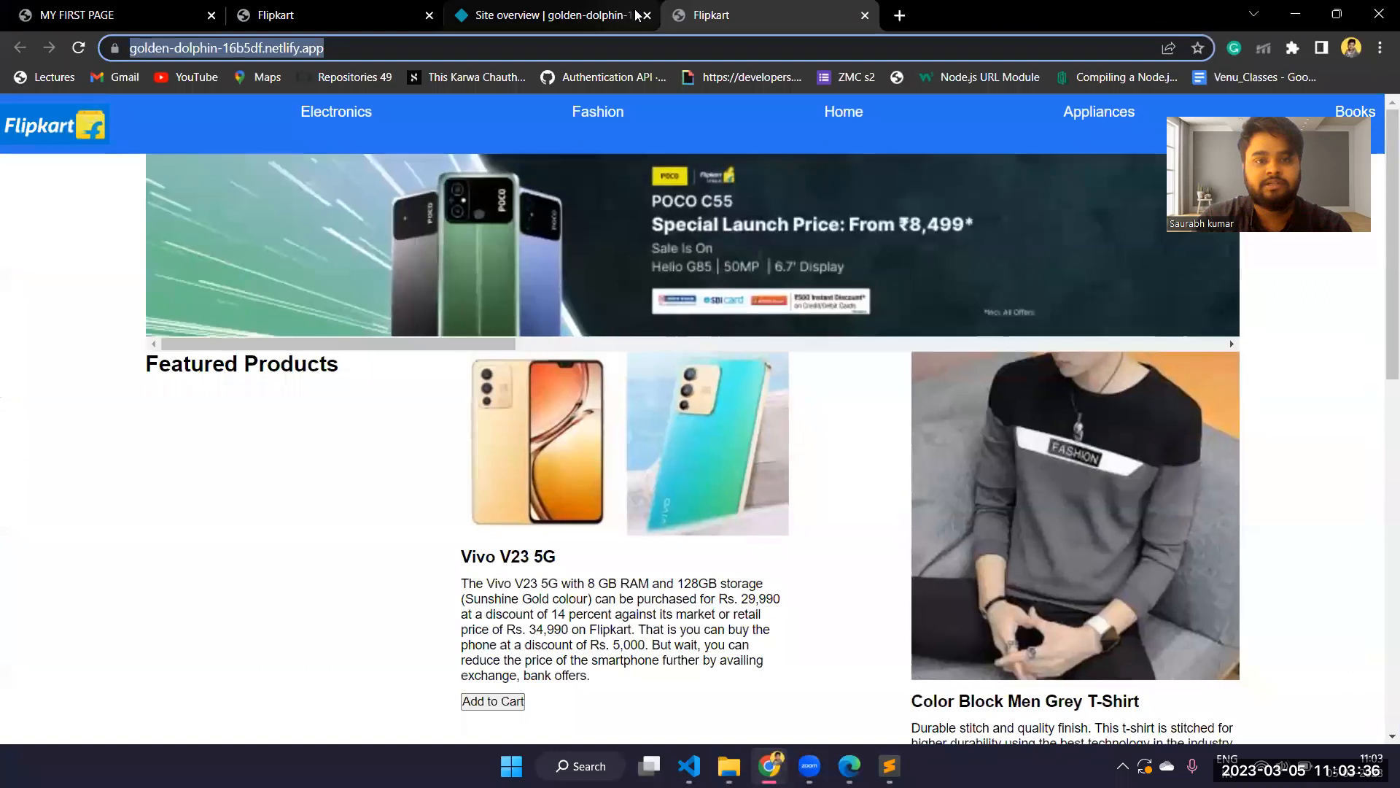
{"action": "left_click", "coordinate": [636, 15]}
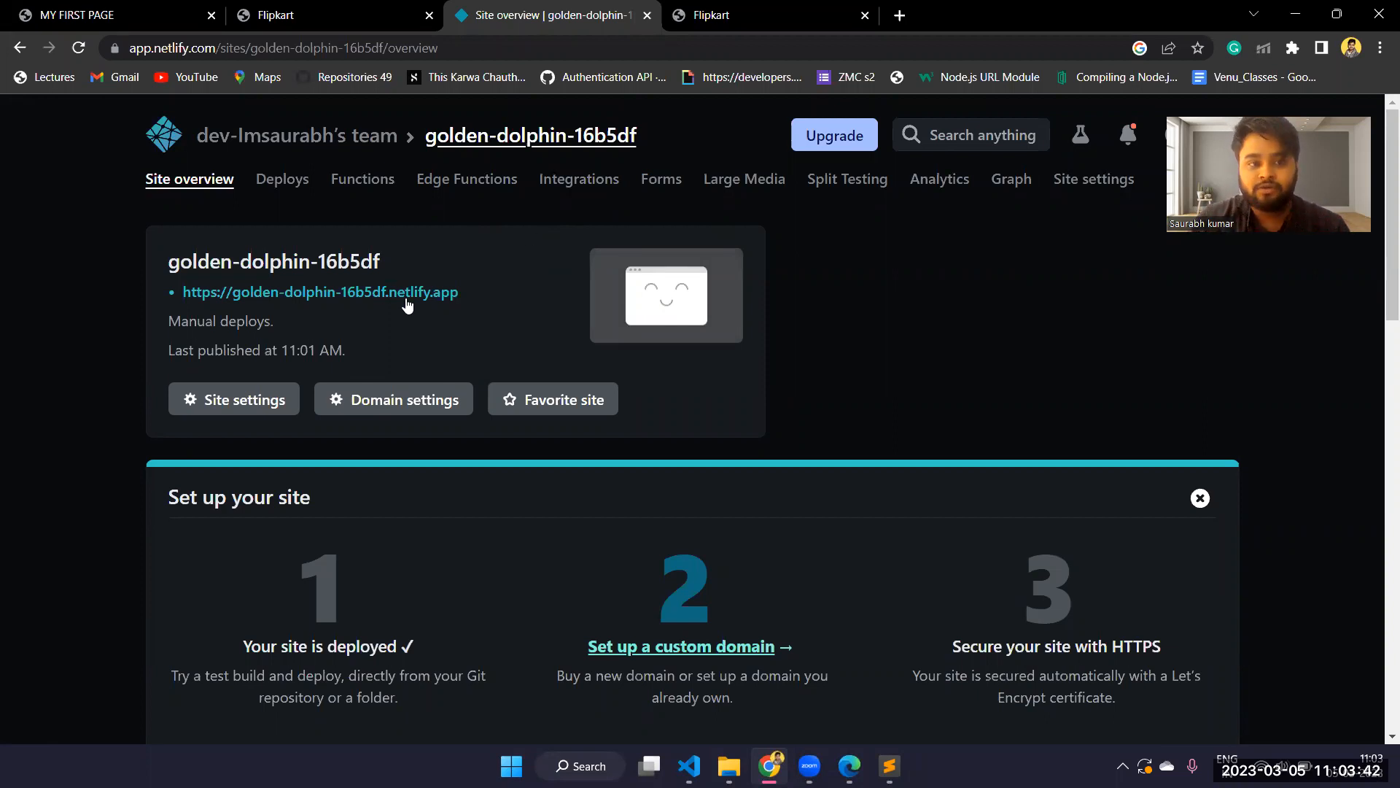
{"action": "left_click", "coordinate": [229, 133]}
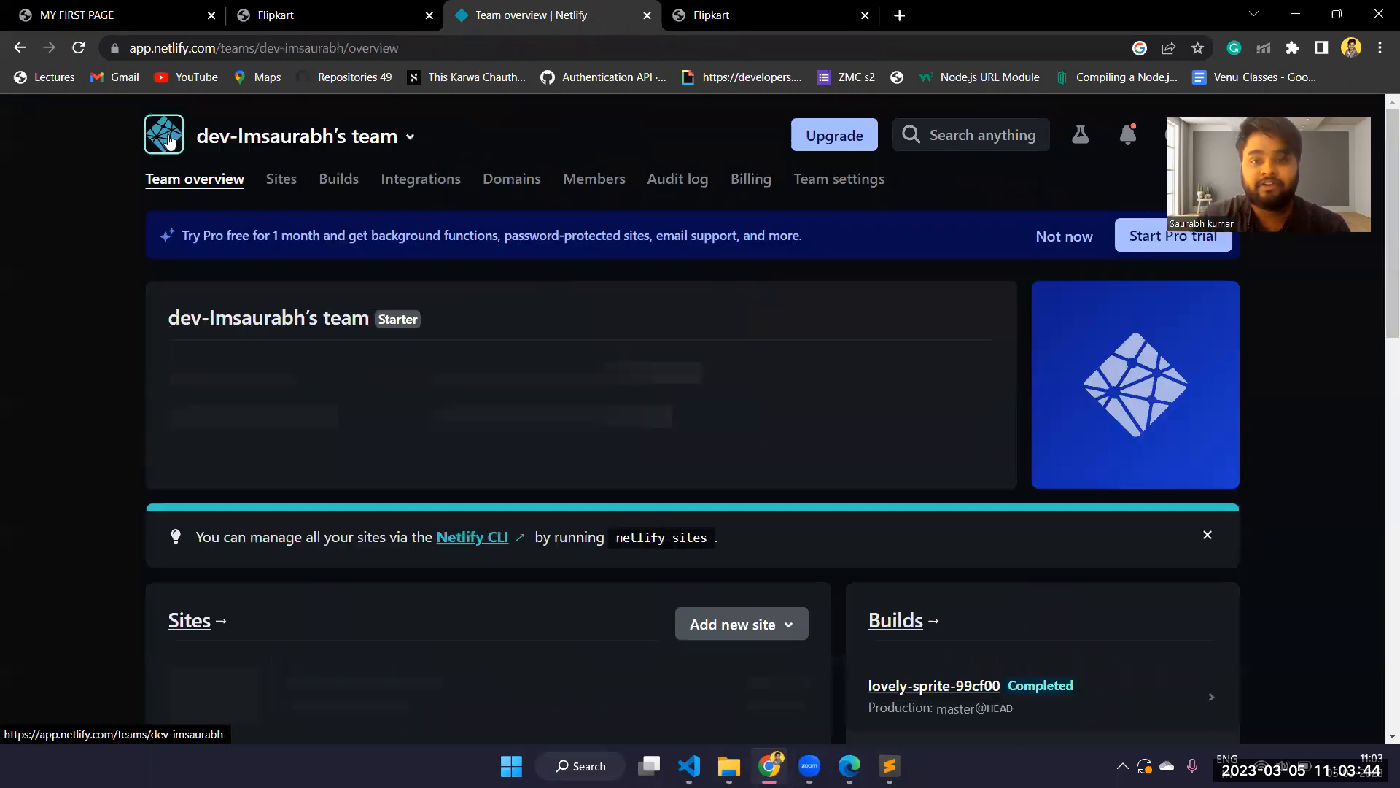
{"action": "scroll", "coordinate": [607, 248], "scroll_direction": "down", "scroll_amount": 5}
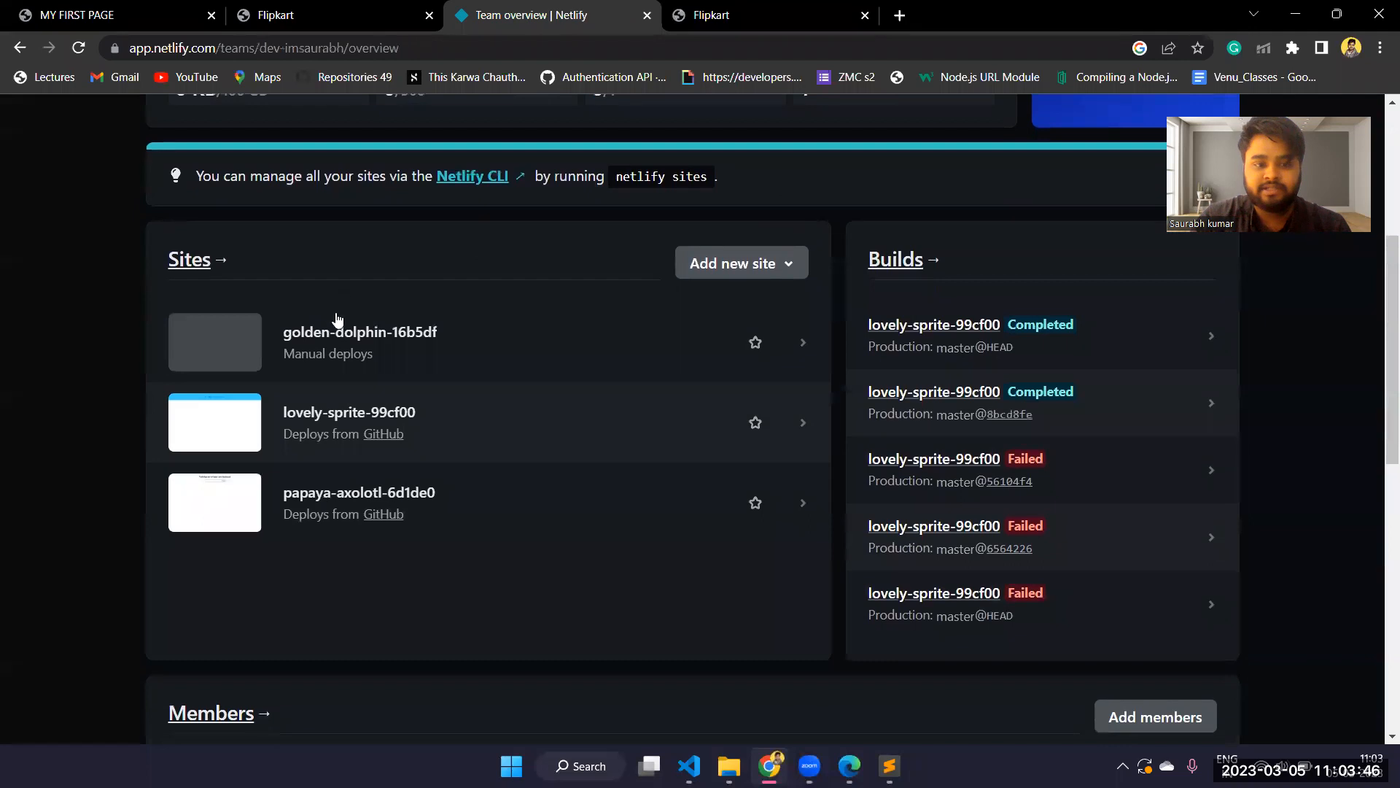
{"action": "left_click", "coordinate": [358, 335]}
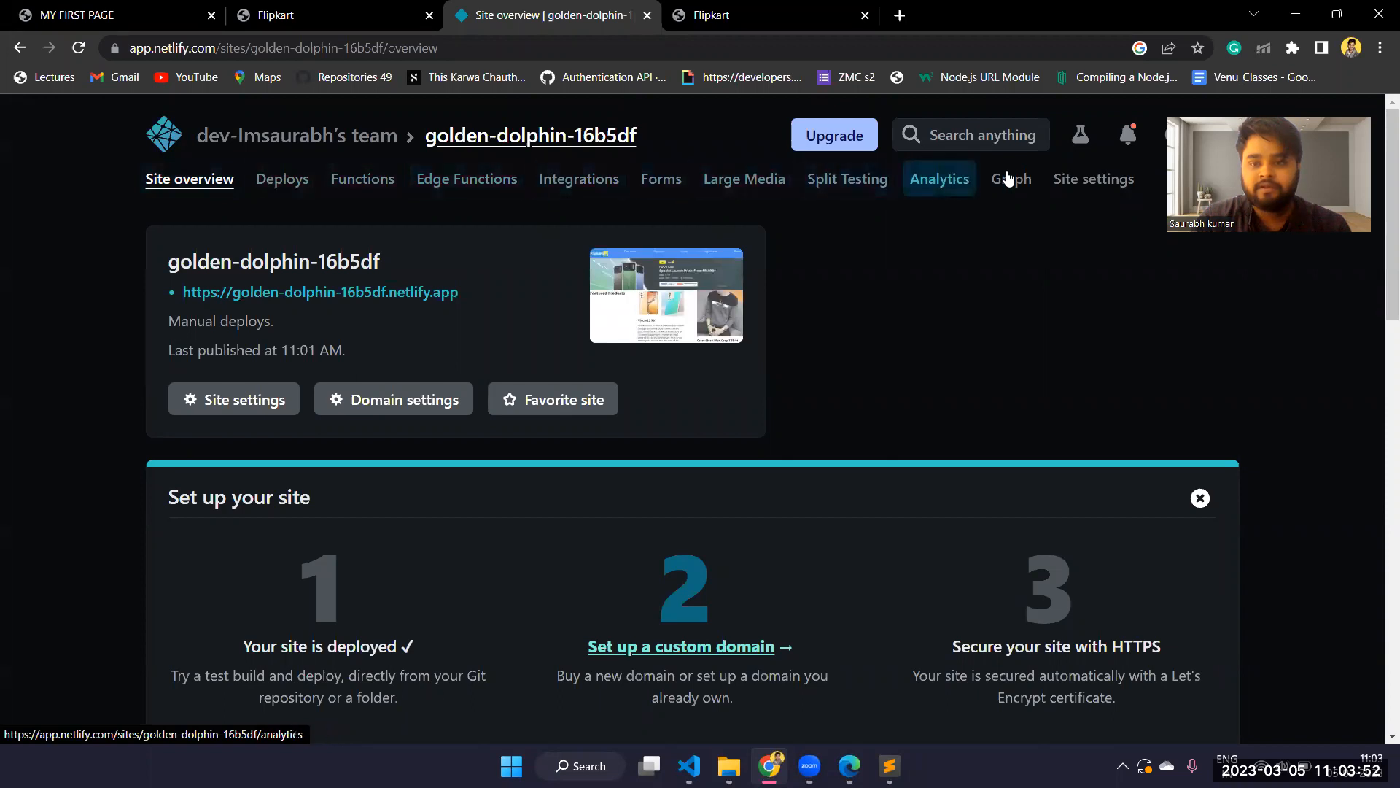
{"action": "left_click", "coordinate": [278, 189]}
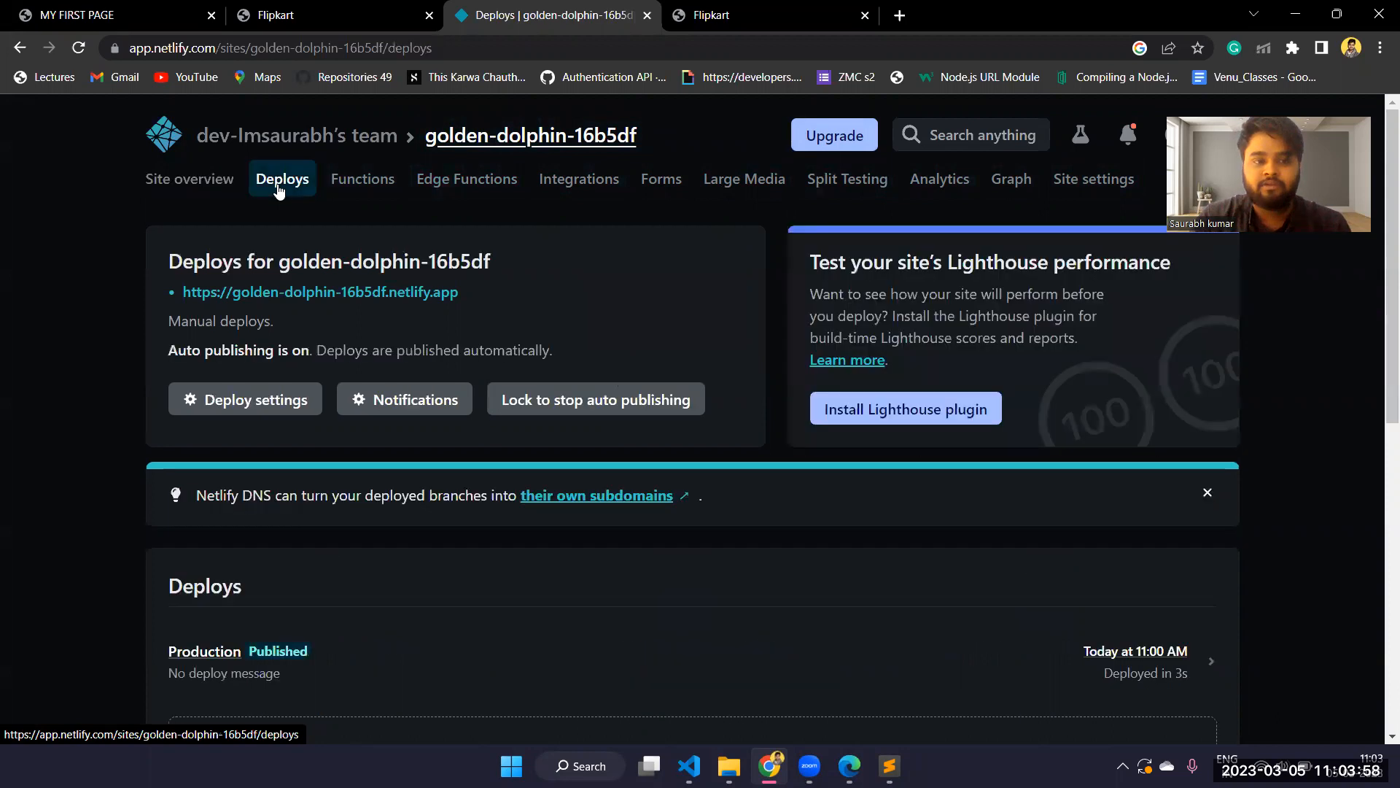
{"action": "scroll", "coordinate": [548, 306], "scroll_direction": "down", "scroll_amount": 5}
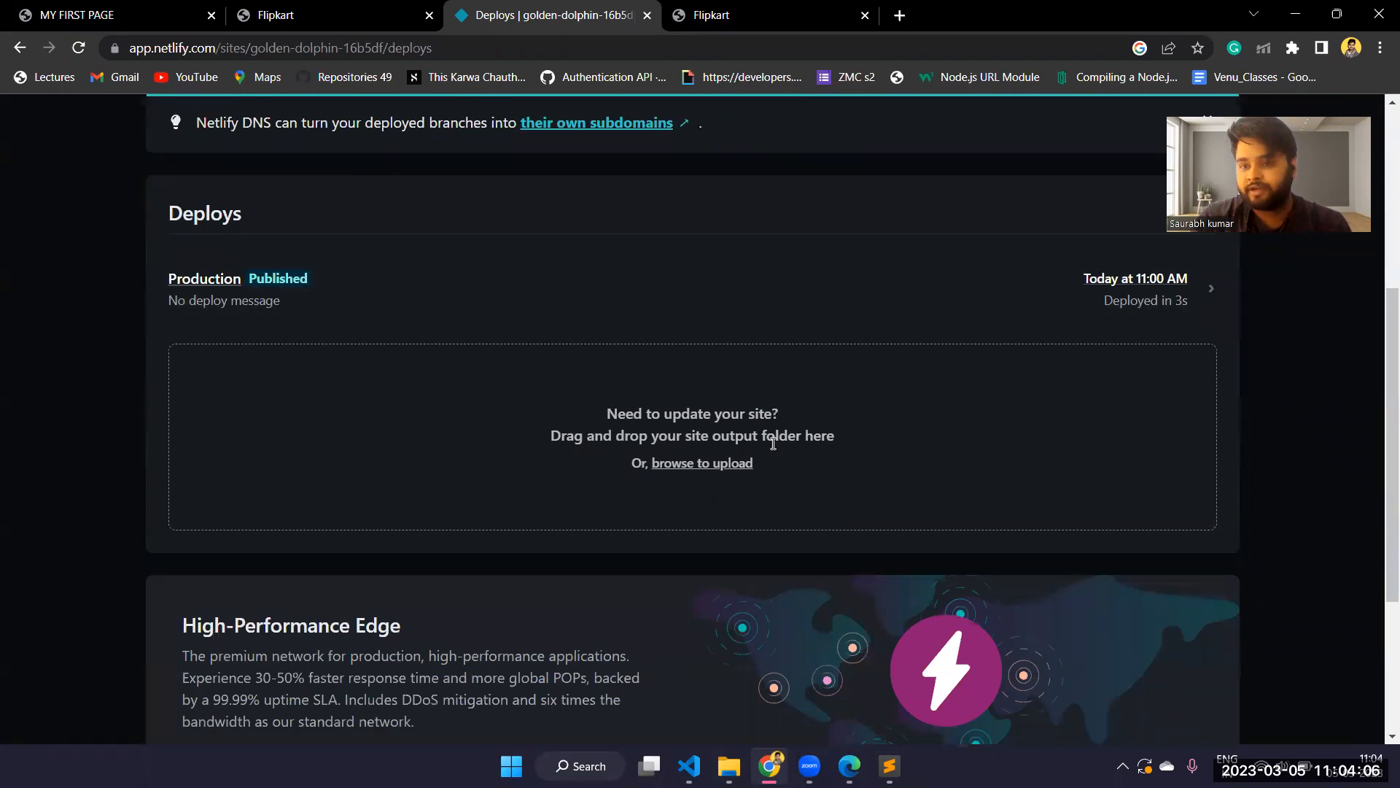
Upload the desktop's flipkart folder to the site's update area, shrinking the browser window to reach the folder and maximizing it after the upload
{"action": "left_click", "coordinate": [1337, 14]}
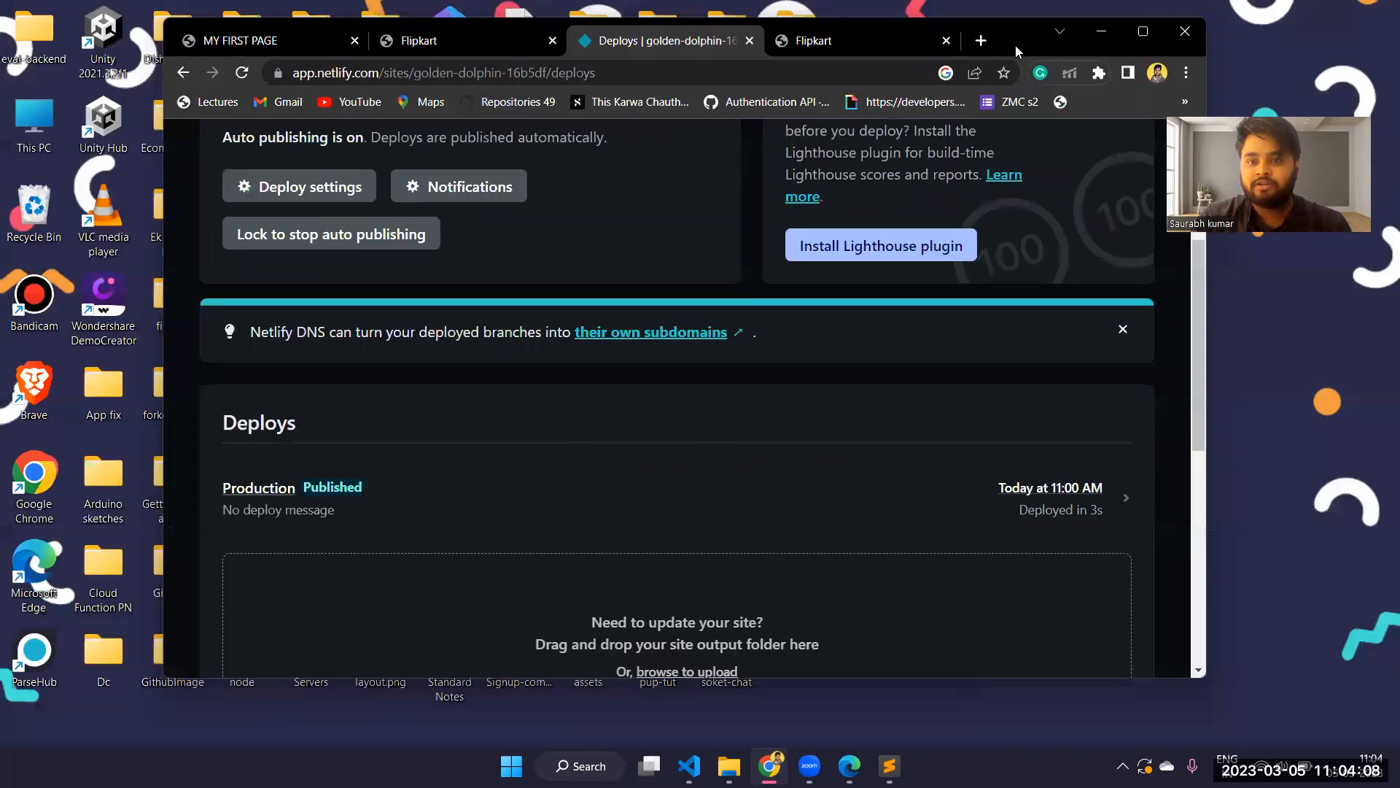
{"action": "left_click_drag", "start_coordinate": [1020, 47], "coordinate": [980, 211]}
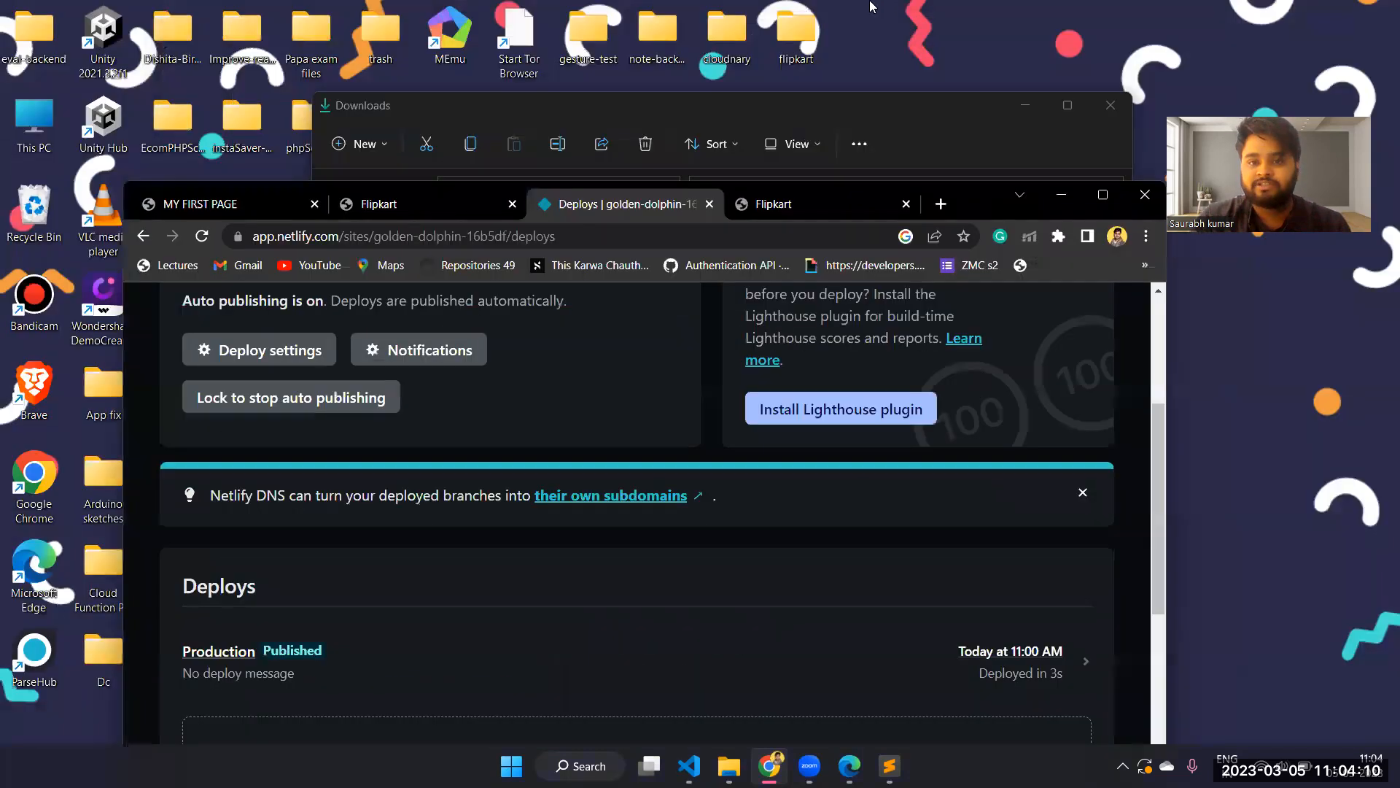
{"action": "left_click_drag", "start_coordinate": [790, 63], "coordinate": [605, 362]}
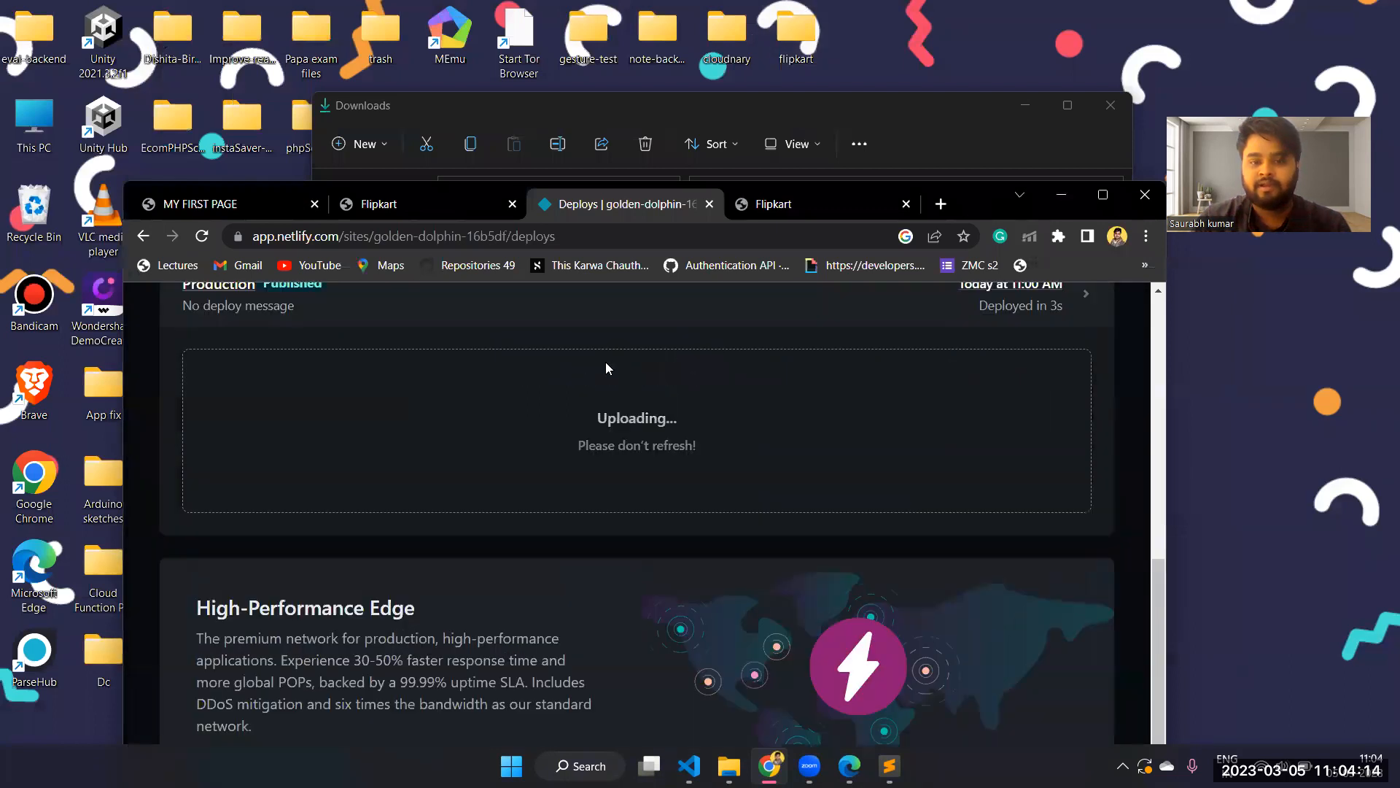
{"action": "left_click", "coordinate": [1103, 195]}
{"action": "scroll", "coordinate": [823, 253], "scroll_direction": "up", "scroll_amount": 3}
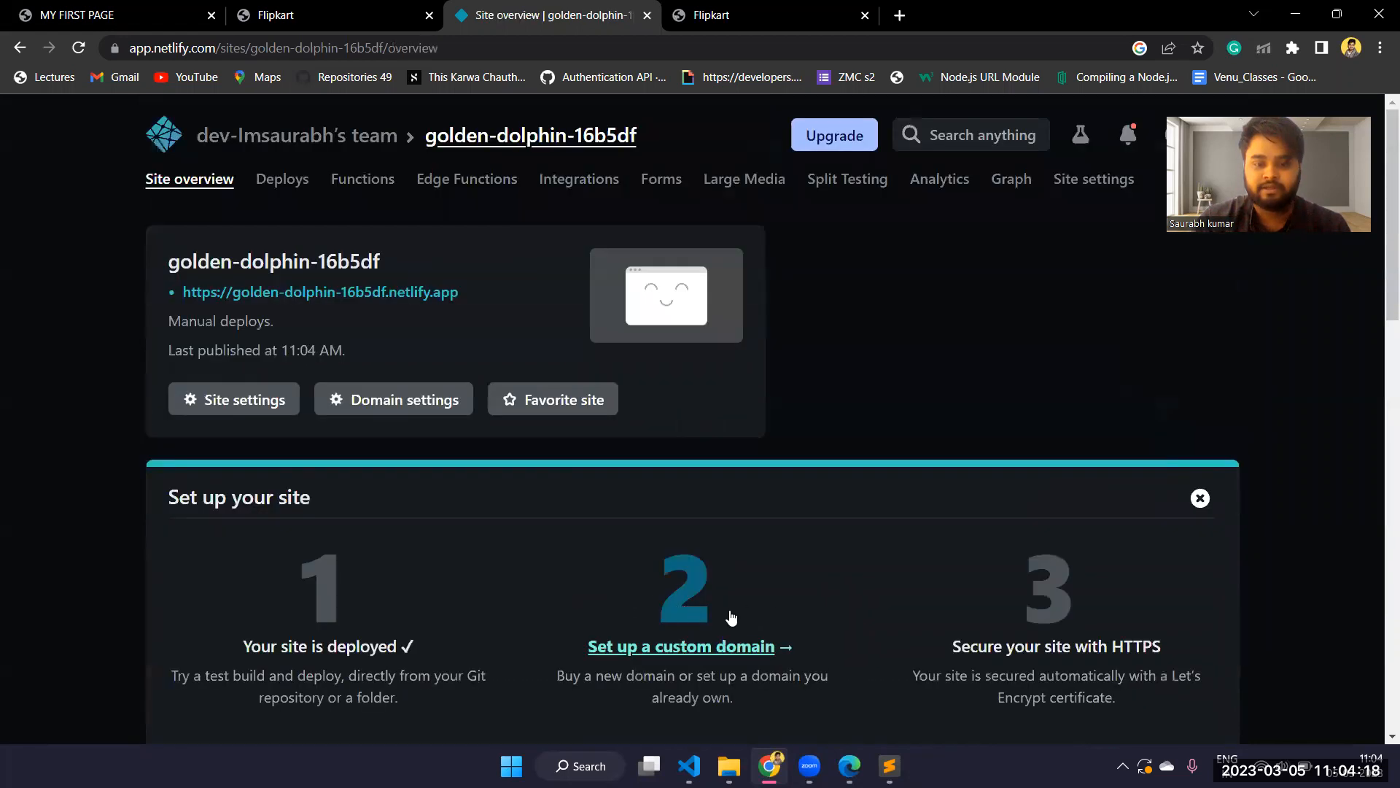
Open the live golden-dolphin-16b5df.netlify.app site and follow its Home link to check the blog page
{"action": "left_click", "coordinate": [340, 292]}
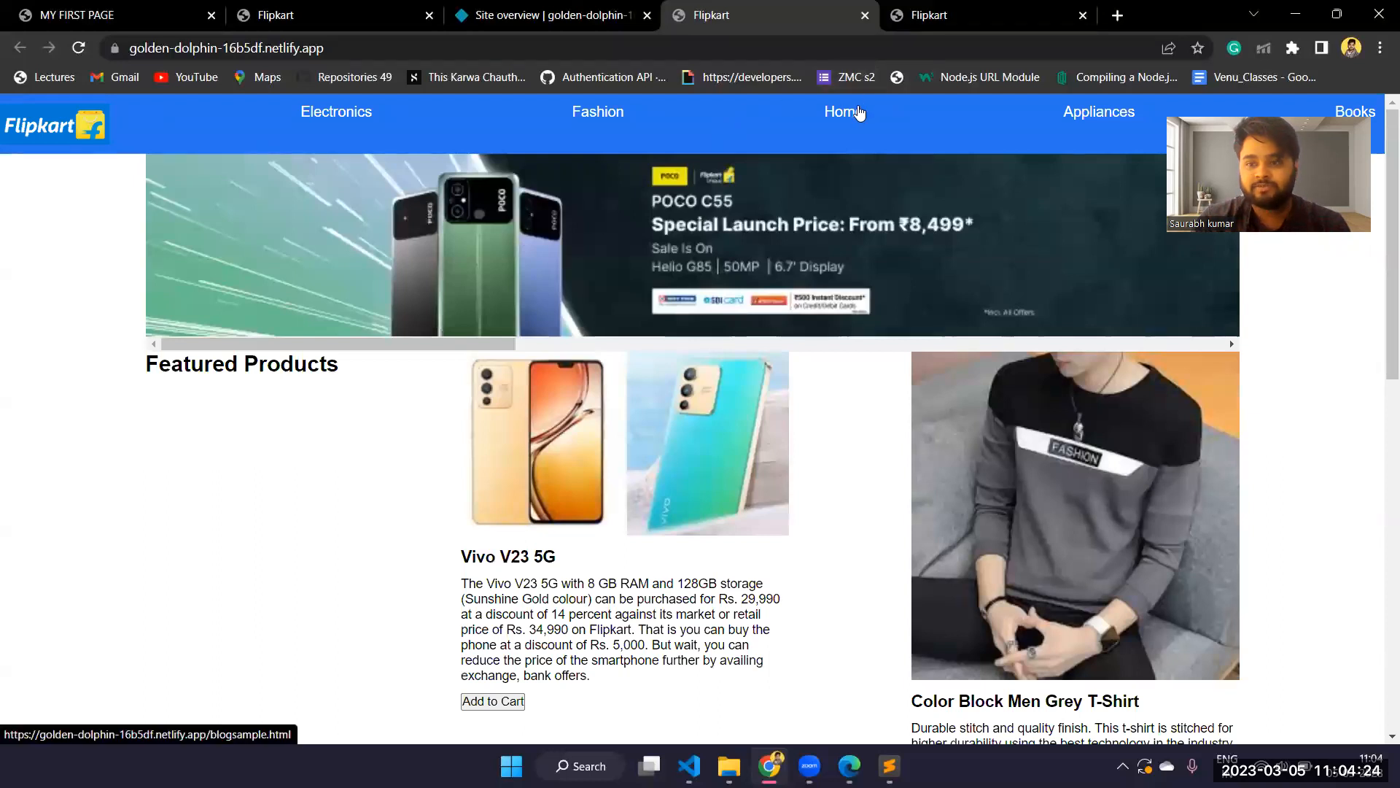
{"action": "left_click", "coordinate": [860, 111]}
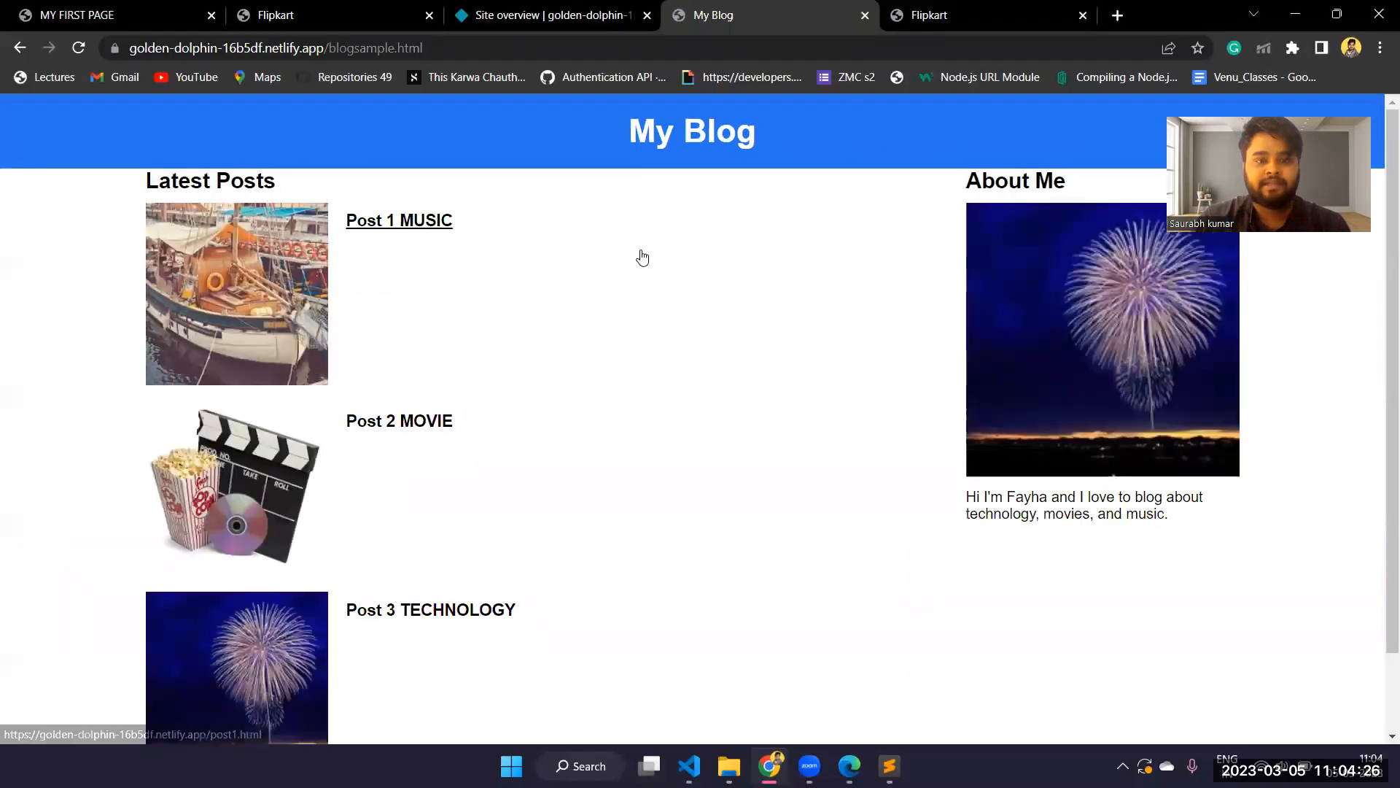
{"action": "scroll", "coordinate": [642, 257], "scroll_direction": "down", "scroll_amount": 1}
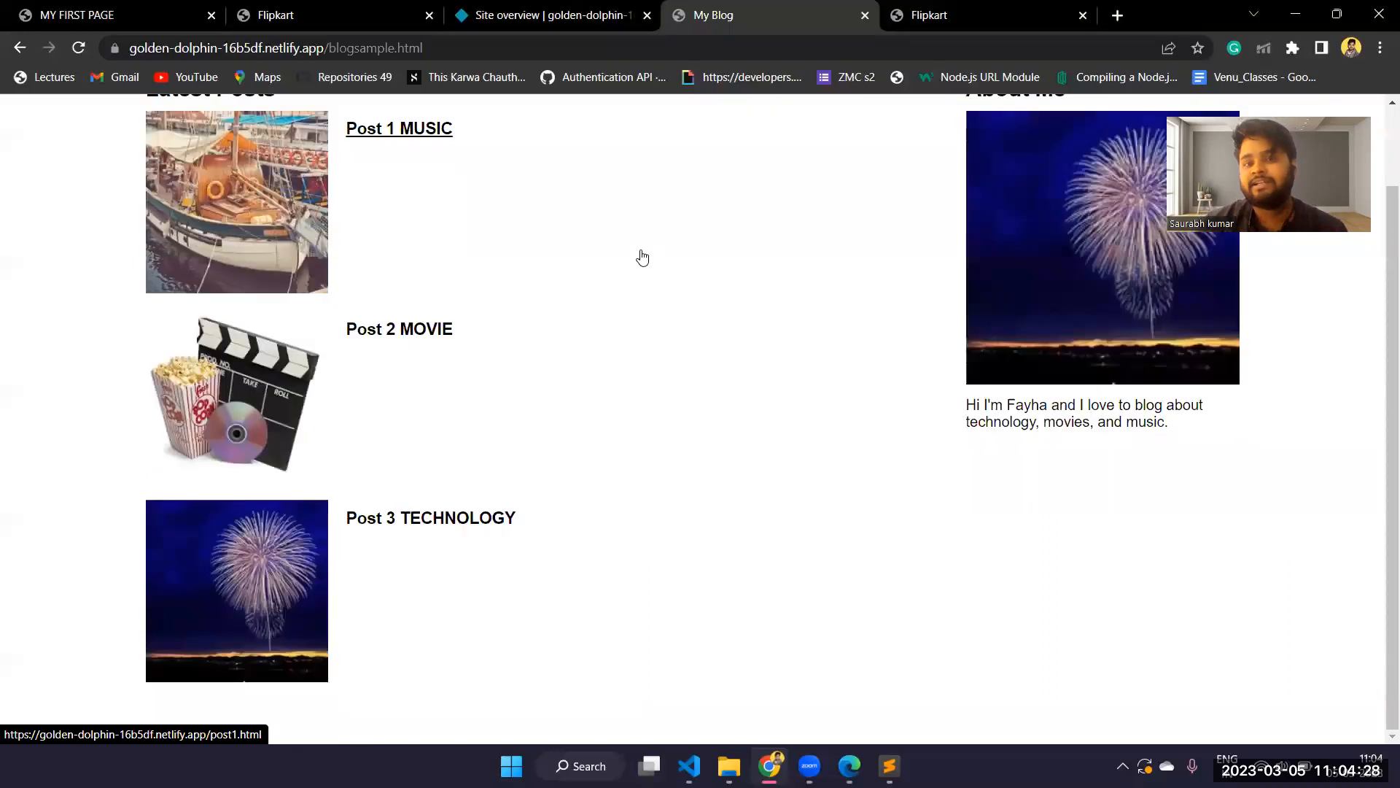
{"action": "scroll", "coordinate": [642, 257], "scroll_direction": "up", "scroll_amount": 2}
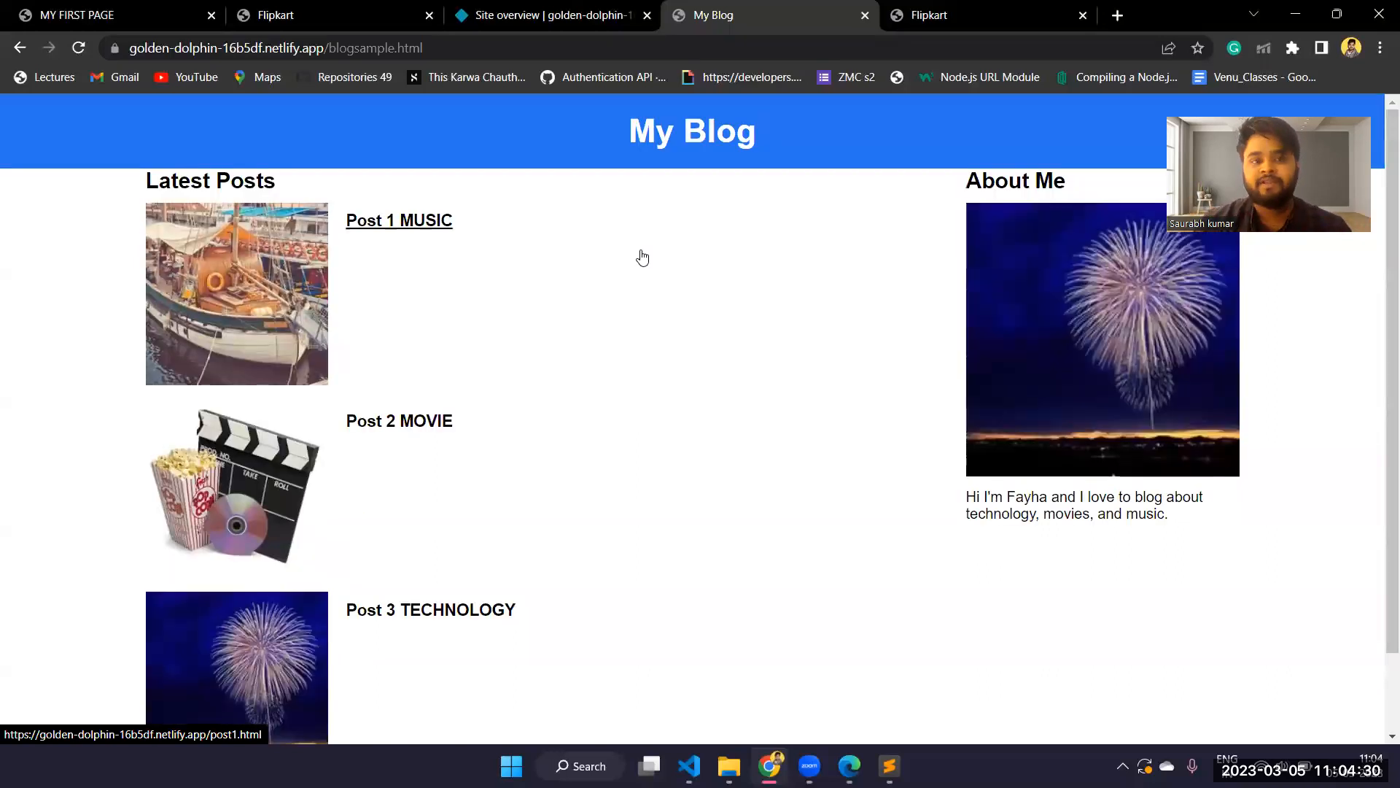